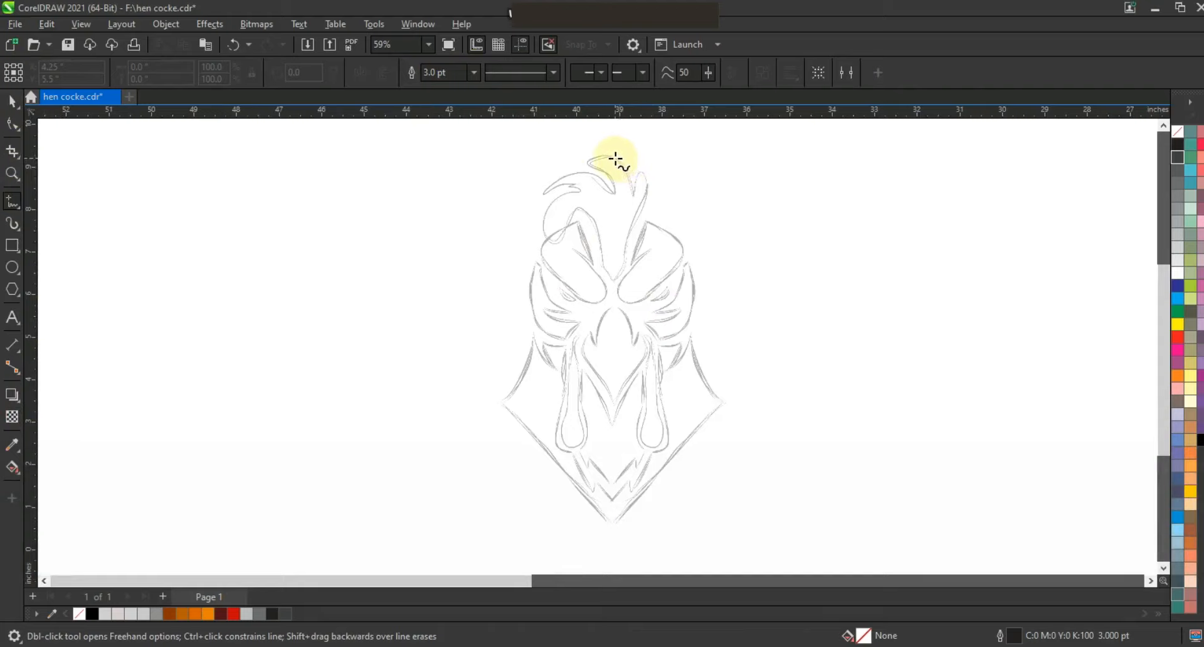
Draw the right half of a shield around the rooster sketch with straight segments, about 3.4 by 8.8 inches, and set its outline to 8 pt
left_click(615, 159)
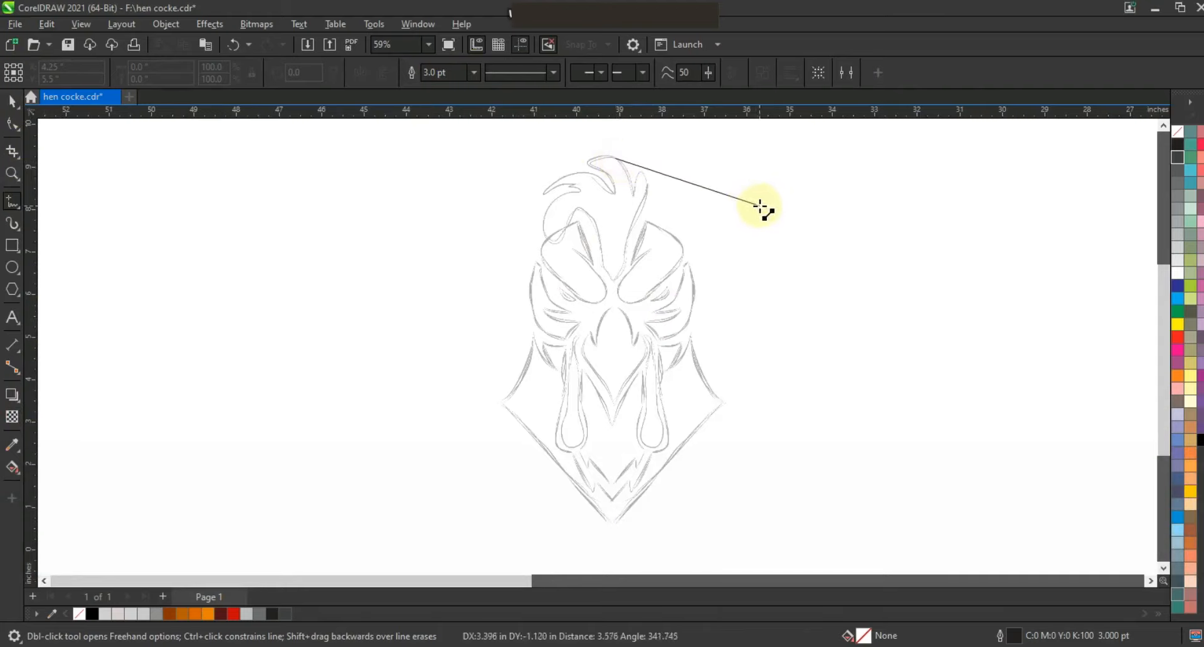
left_click(760, 206)
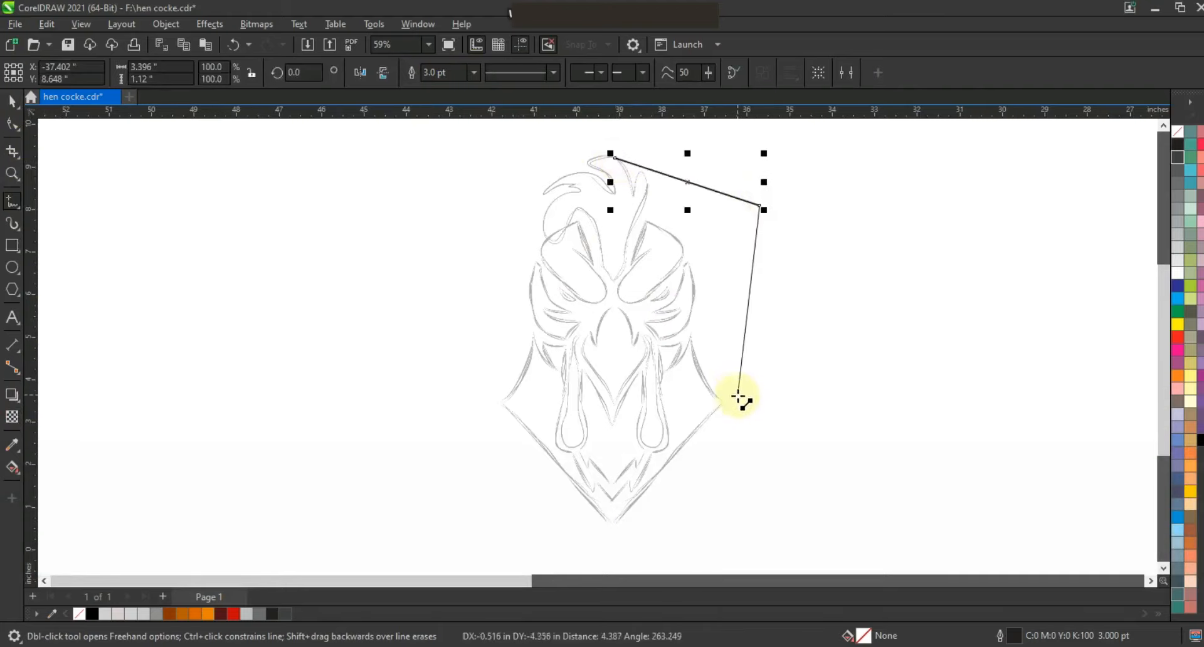
left_click(732, 402)
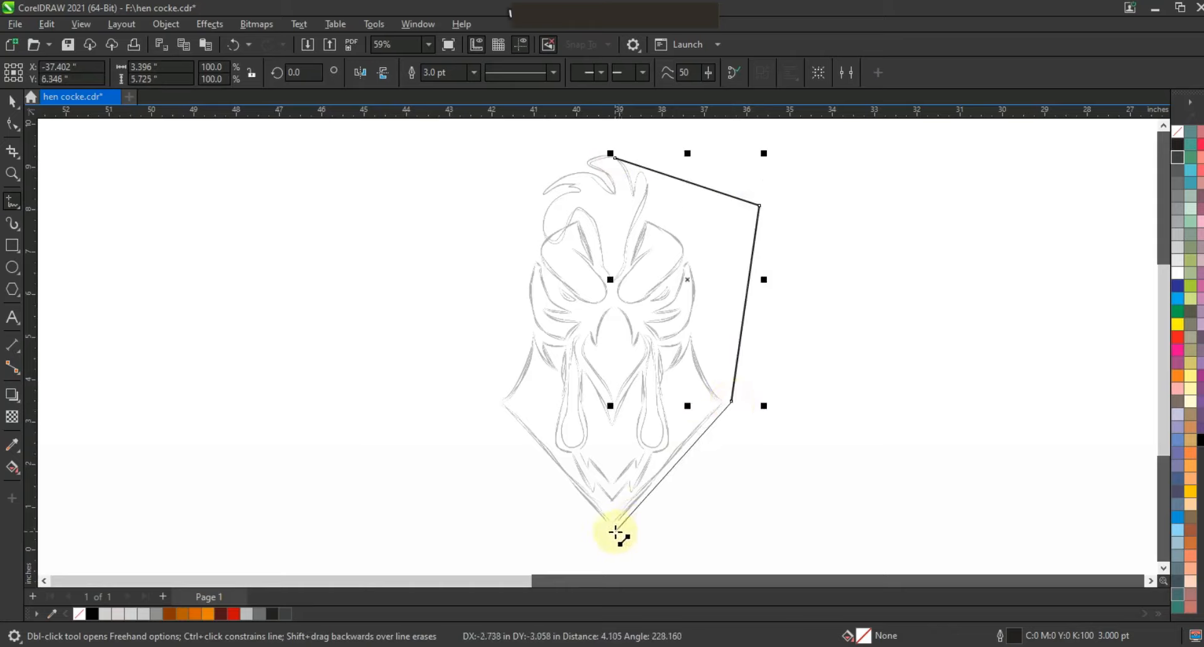
left_click(615, 534)
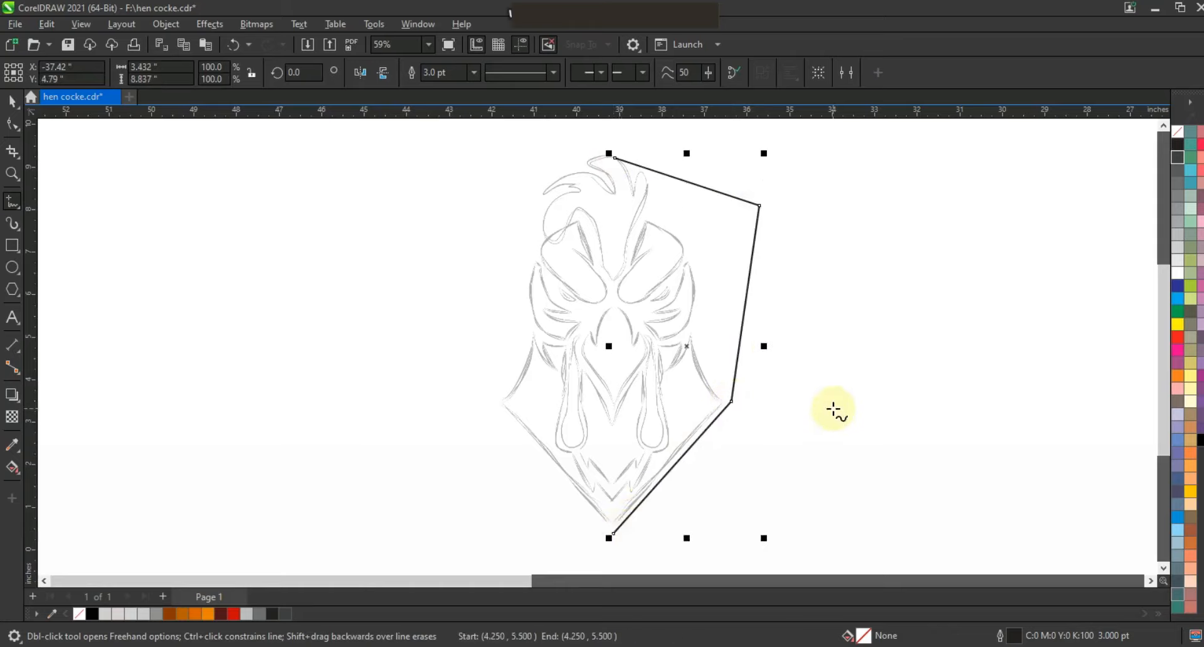
left_click(474, 72)
left_click(440, 188)
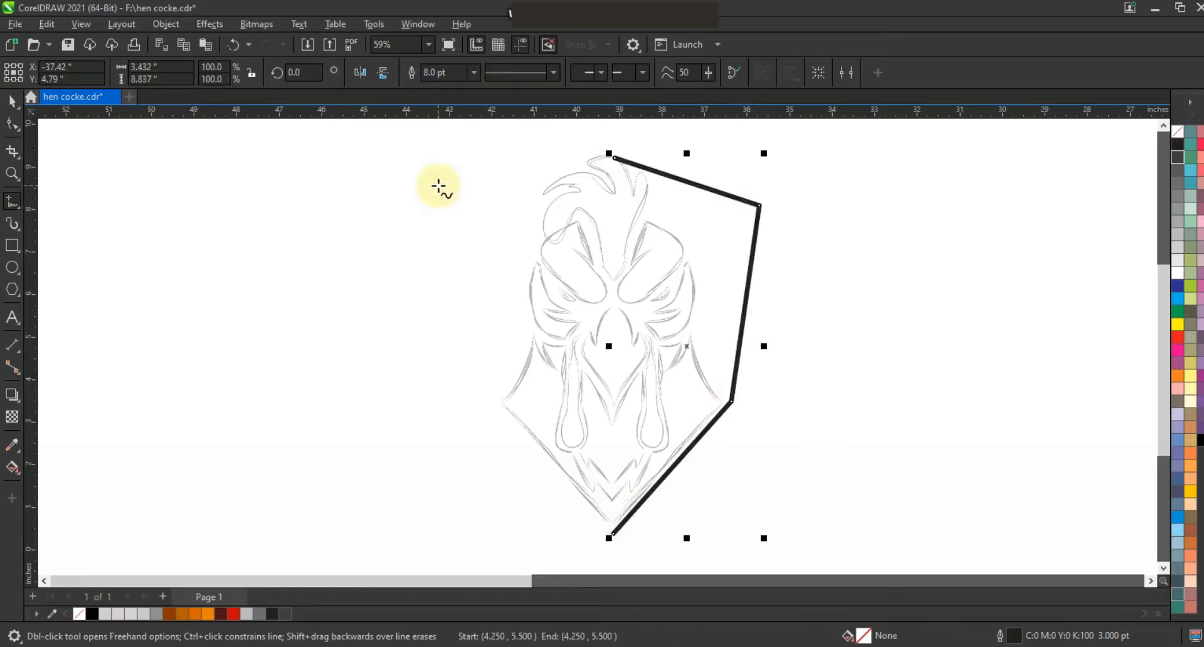
Mirror a copy of the half shield to the other side of the sketch and join both halves into one closed curve
left_click(12, 100)
left_click_drag(764, 346, 495, 219)
left_click(688, 183, "shift")
left_click(457, 78)
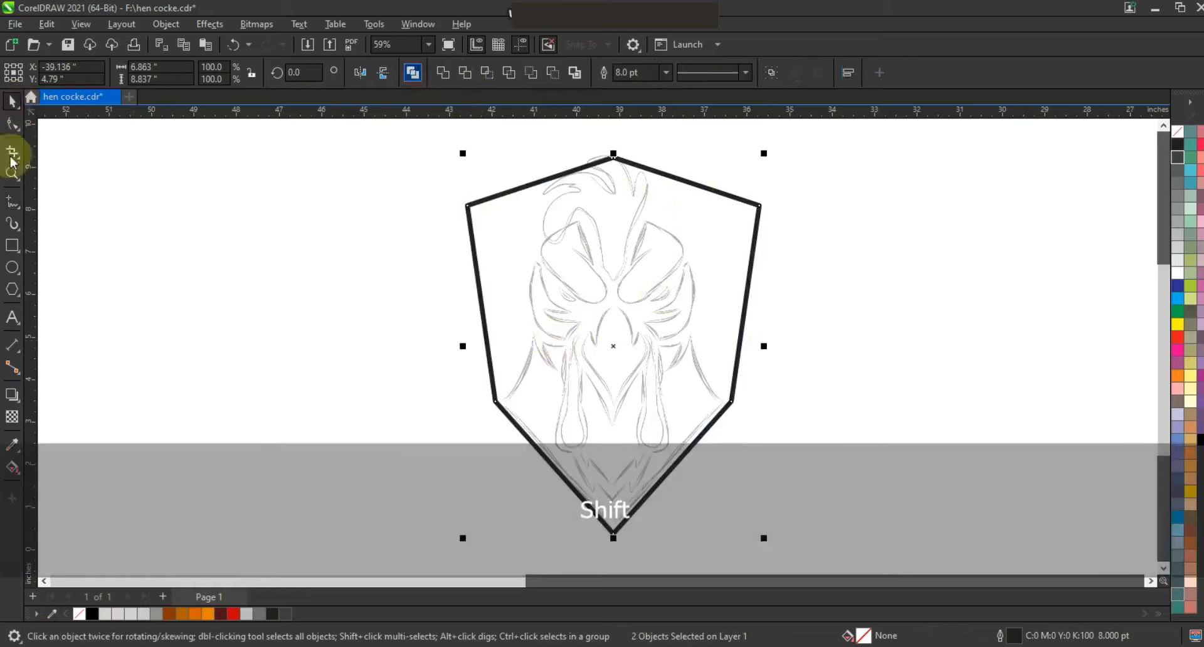
left_click(13, 123)
left_click_drag(623, 542, 624, 543)
left_click(154, 72)
left_click(13, 100)
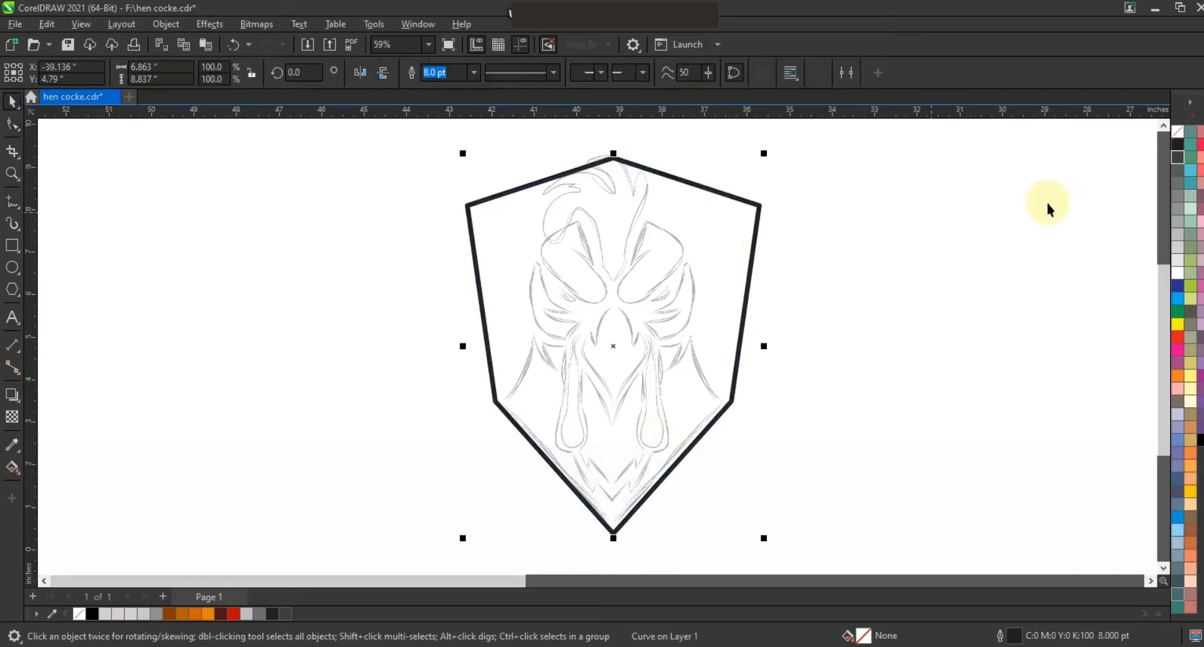
Set the closed shield's outline width to 1.5 pt
left_click(1160, 135)
left_click(473, 72)
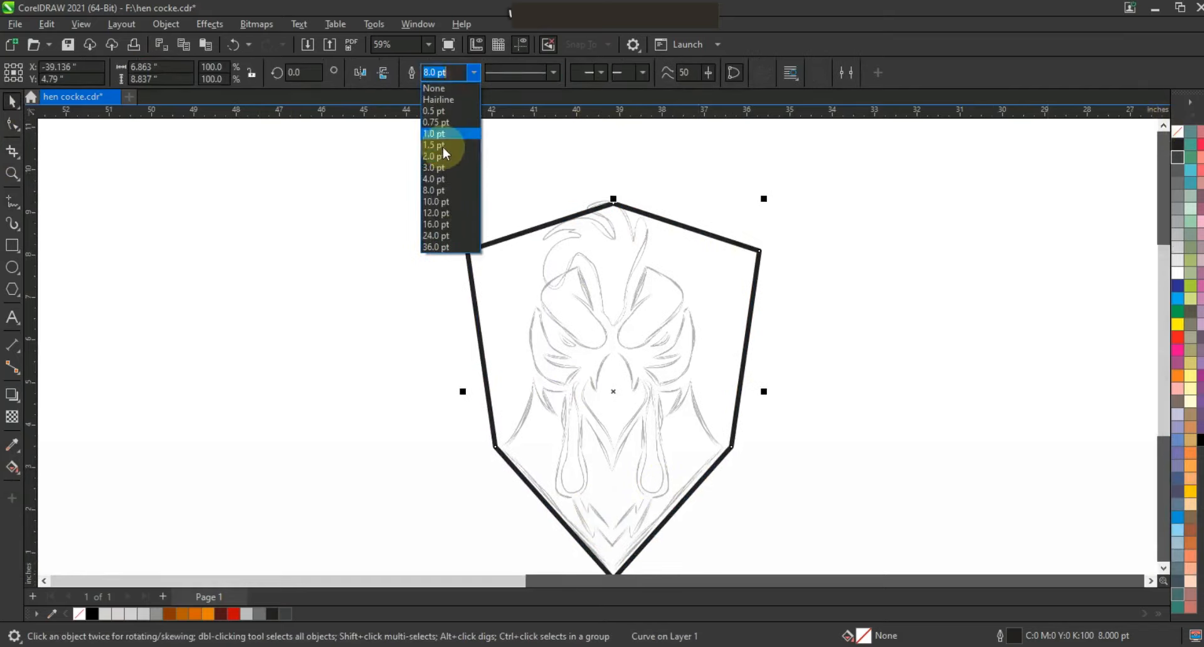
left_click(443, 145)
Add a one-step outside contour to the shield with a 0.16-inch offset and break it apart into a separate curve
left_click(21, 409)
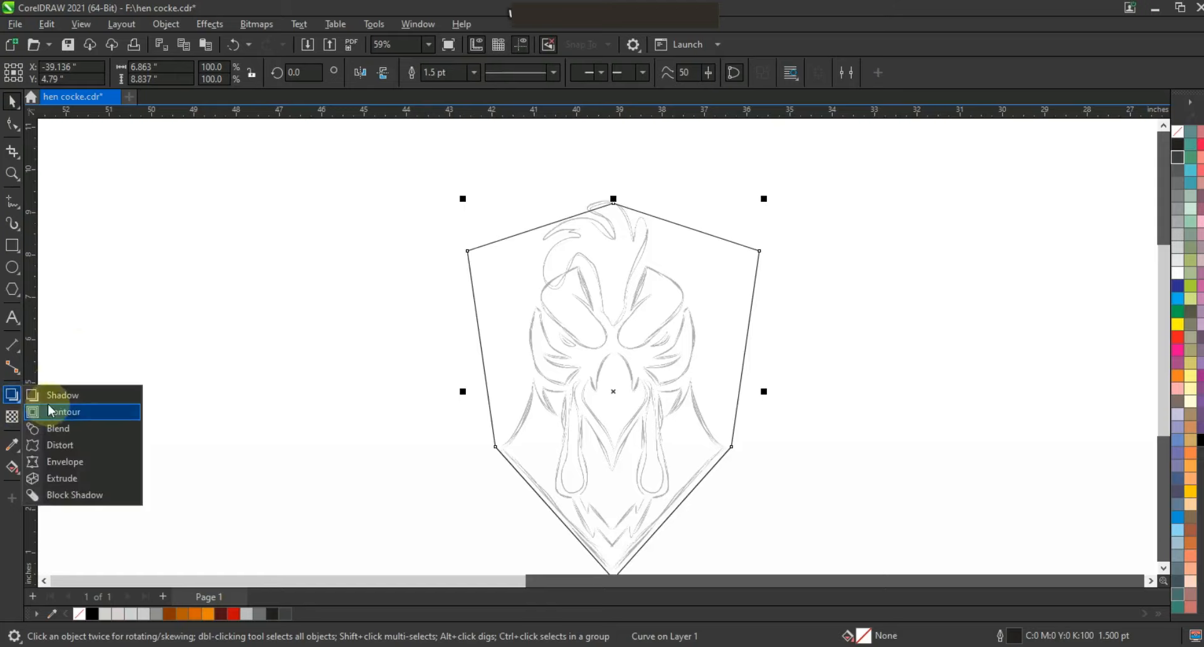
left_click(51, 413)
mouse_move(761, 247)
left_mouse_down()
mouse_move(779, 221)
mouse_move(767, 236)
left_mouse_up()
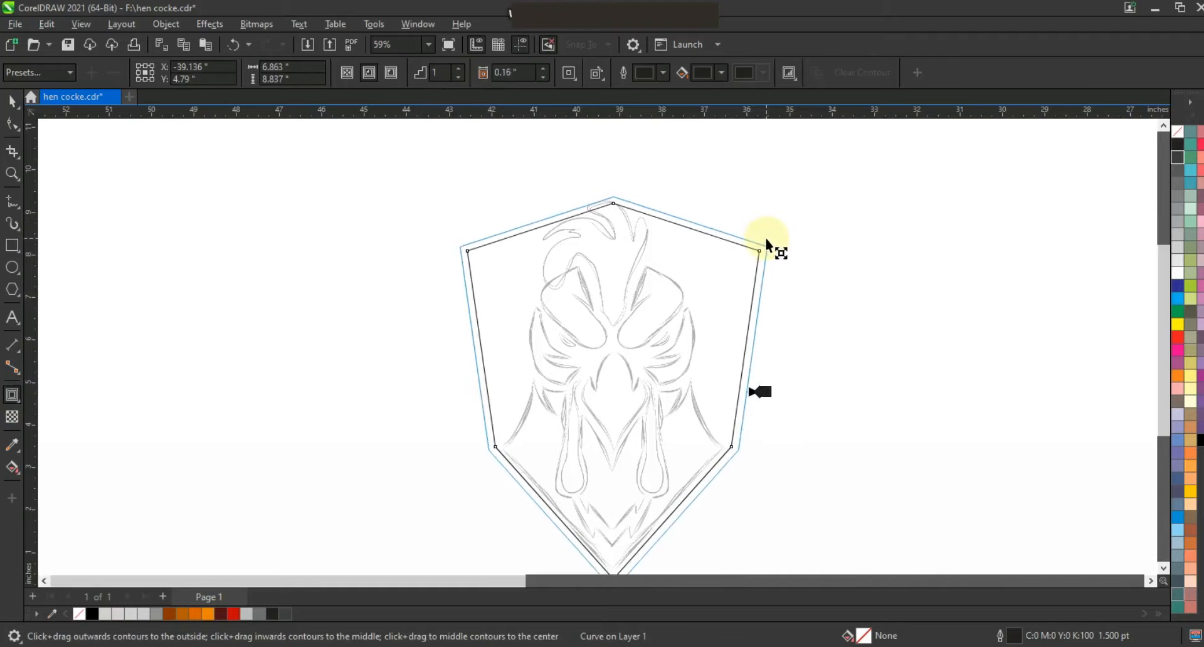
left_click(13, 101)
left_click(166, 24)
left_click(263, 375)
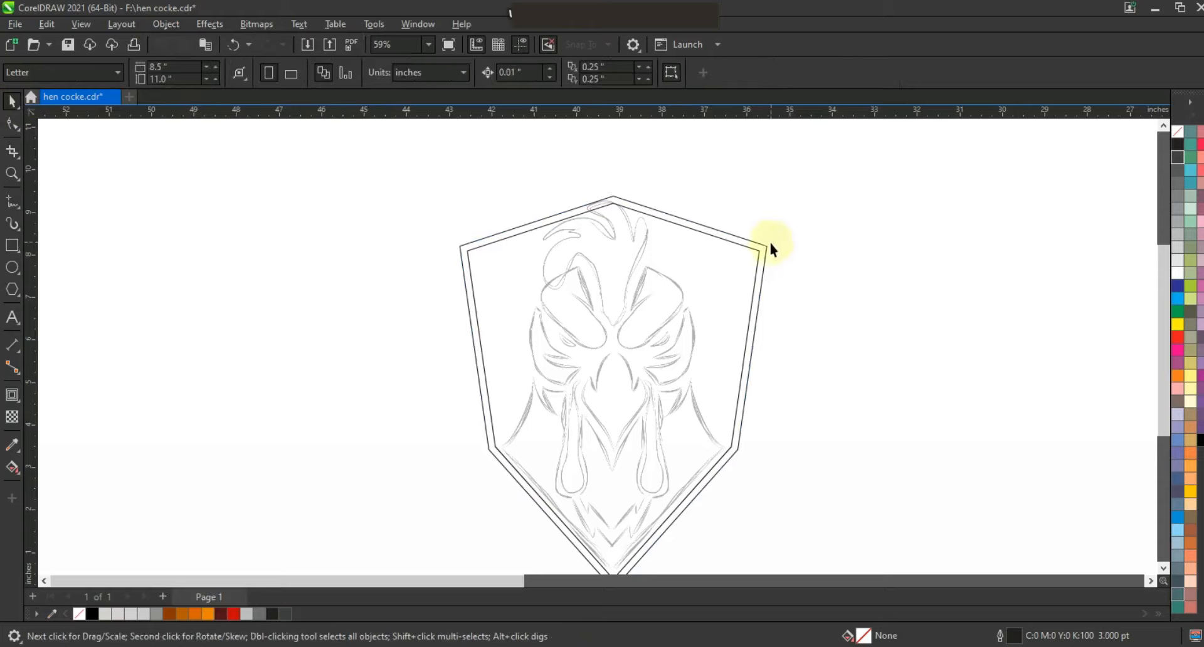
Add a one-step outside contour offset 0.338 inch from the outer shield curve and break it apart
left_click(767, 245)
left_click(13, 395)
left_click_drag(769, 243, 777, 240)
left_click(13, 102)
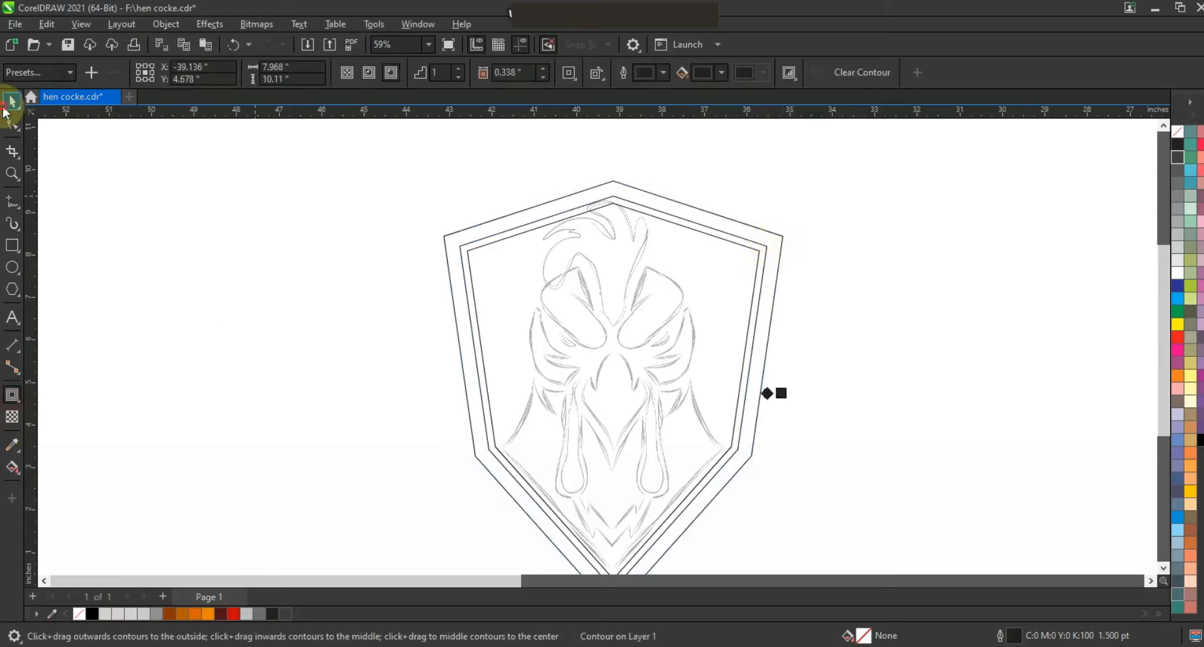
left_click(185, 27)
left_click(237, 376)
Add a narrow one-step outside contour around the outermost shield curve and break it apart as a fourth shield
left_click(627, 187)
left_click(13, 395)
left_click_drag(783, 236, 788, 242)
left_click(14, 102)
left_click(166, 24)
left_click(188, 376)
left_click(693, 288)
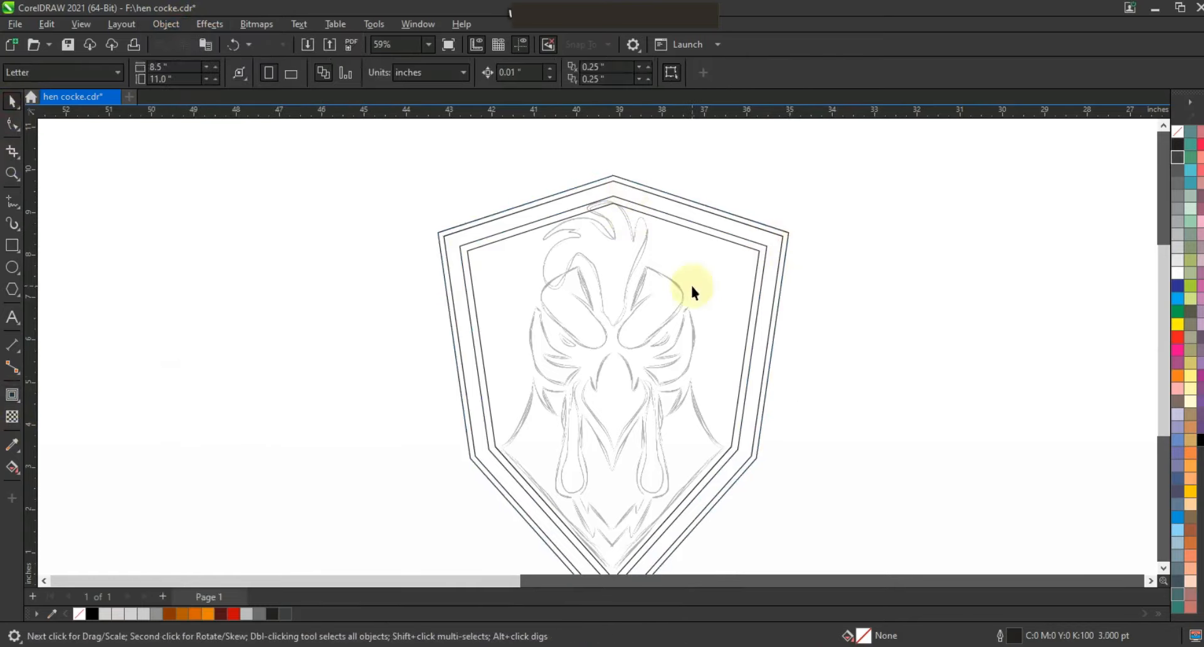
Fill the innermost shield with 20% black and send it to the back behind the rooster sketch
left_click(758, 253)
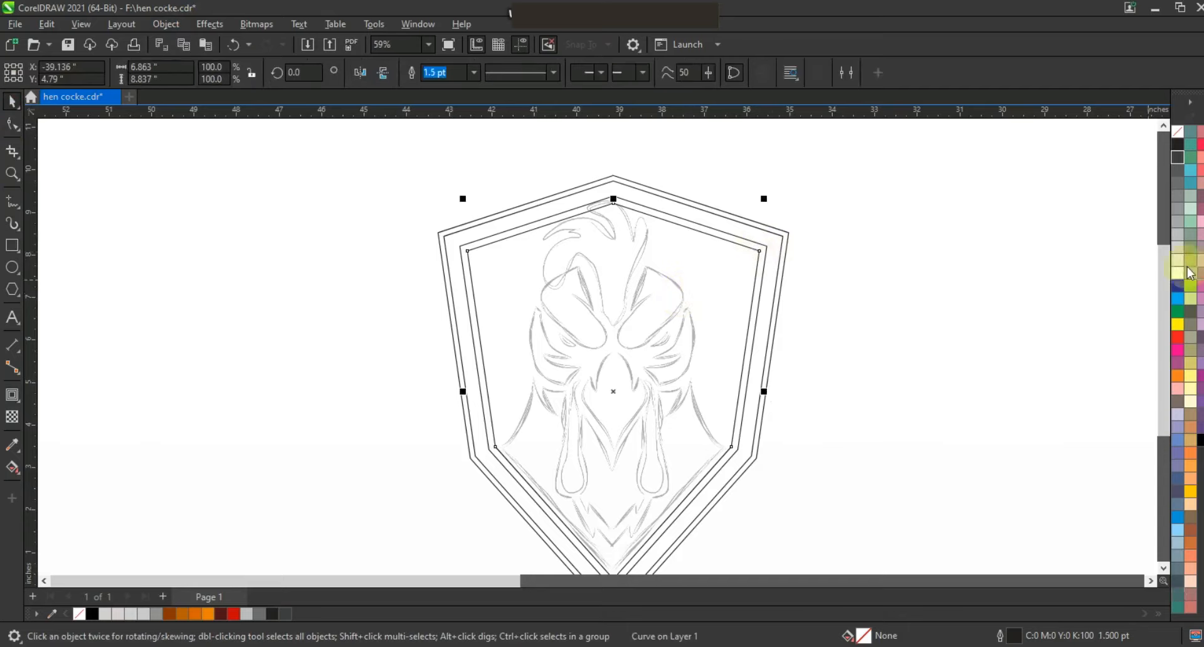
left_click(1178, 247)
key("shift+Page_Down")
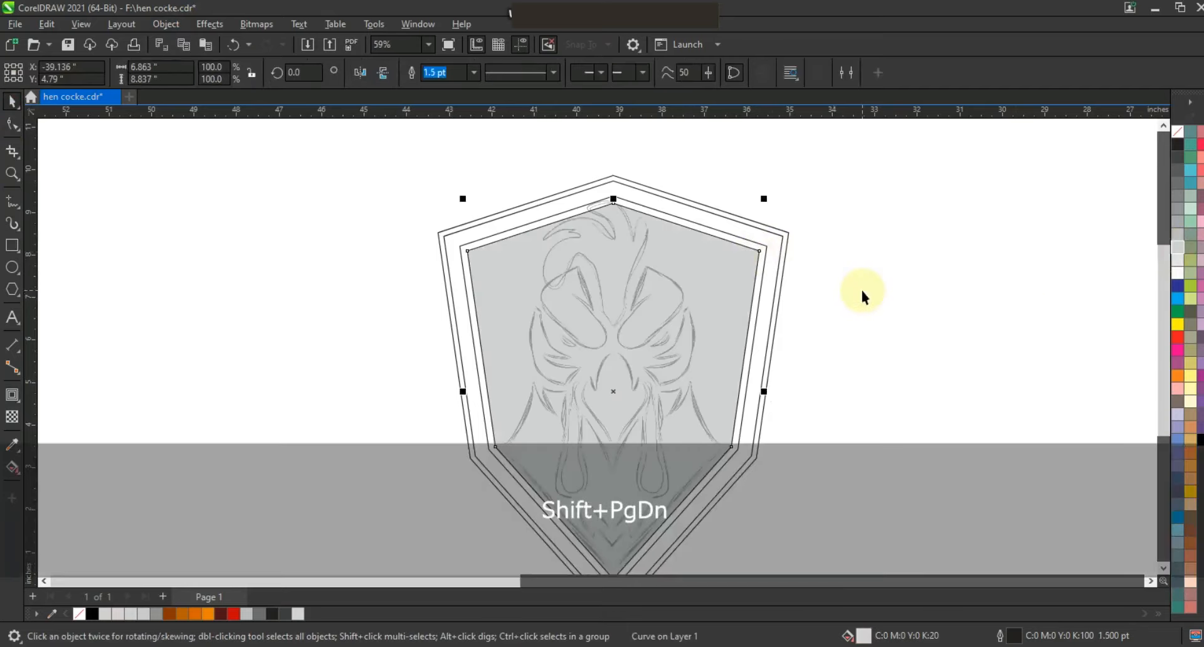
left_click(1200, 441)
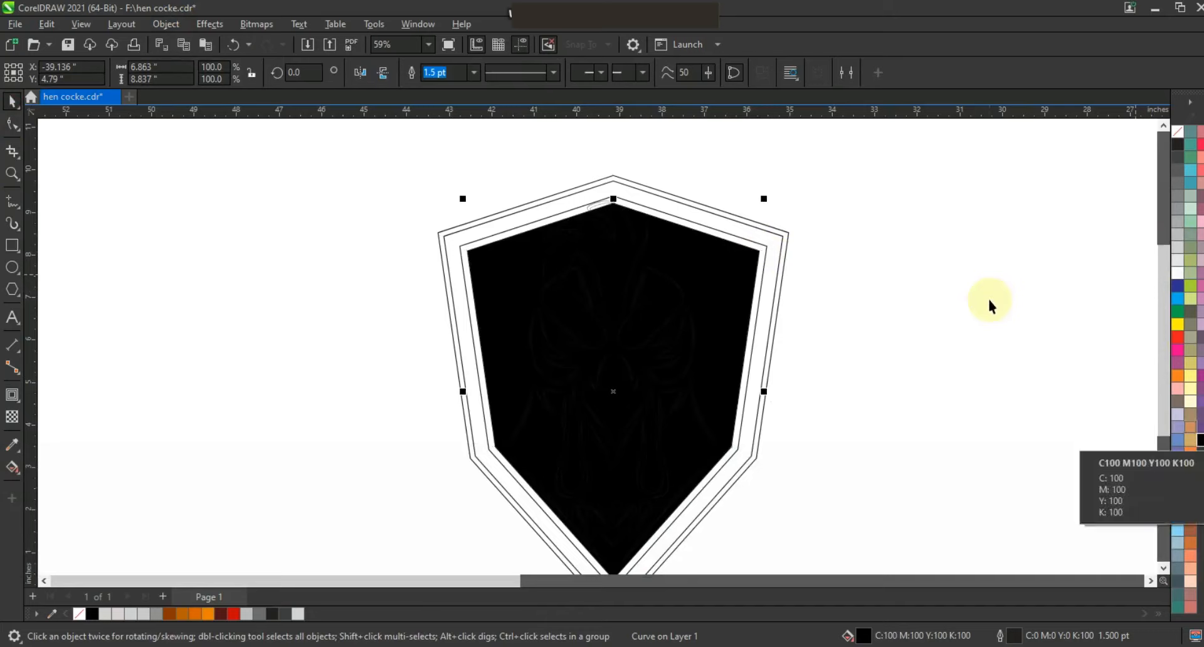
key("ctrl+z")
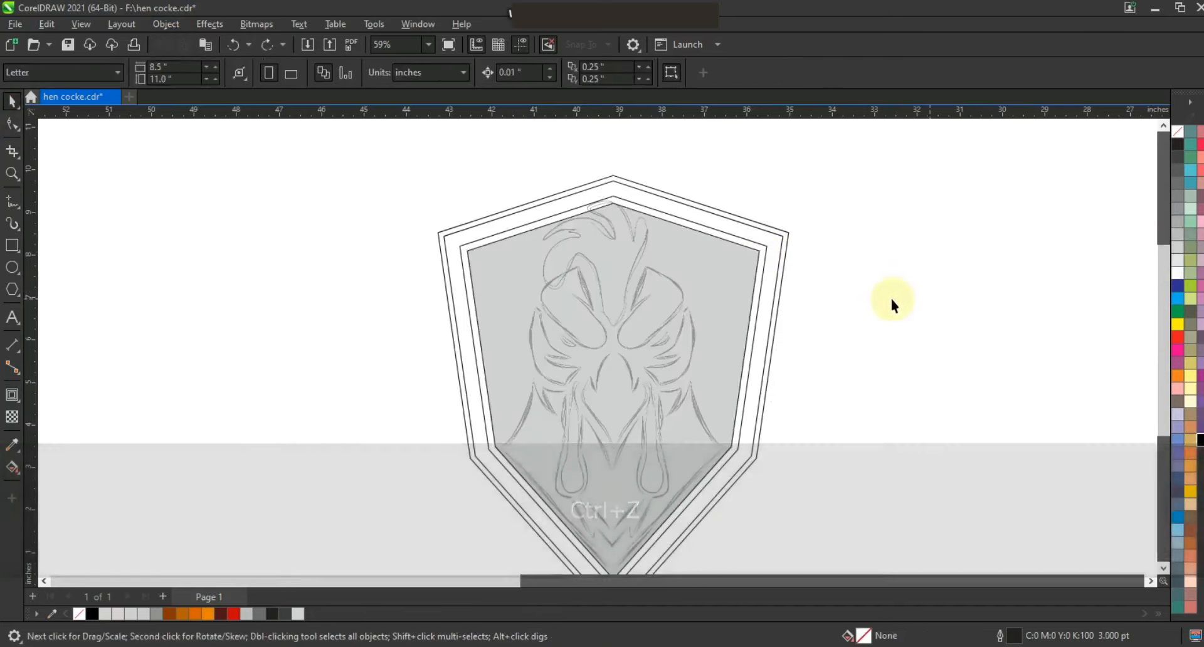
Fill the second shield from the inside with C100 M100 Y100 K100 black and send it to the back
left_click(763, 251)
left_click(1200, 440)
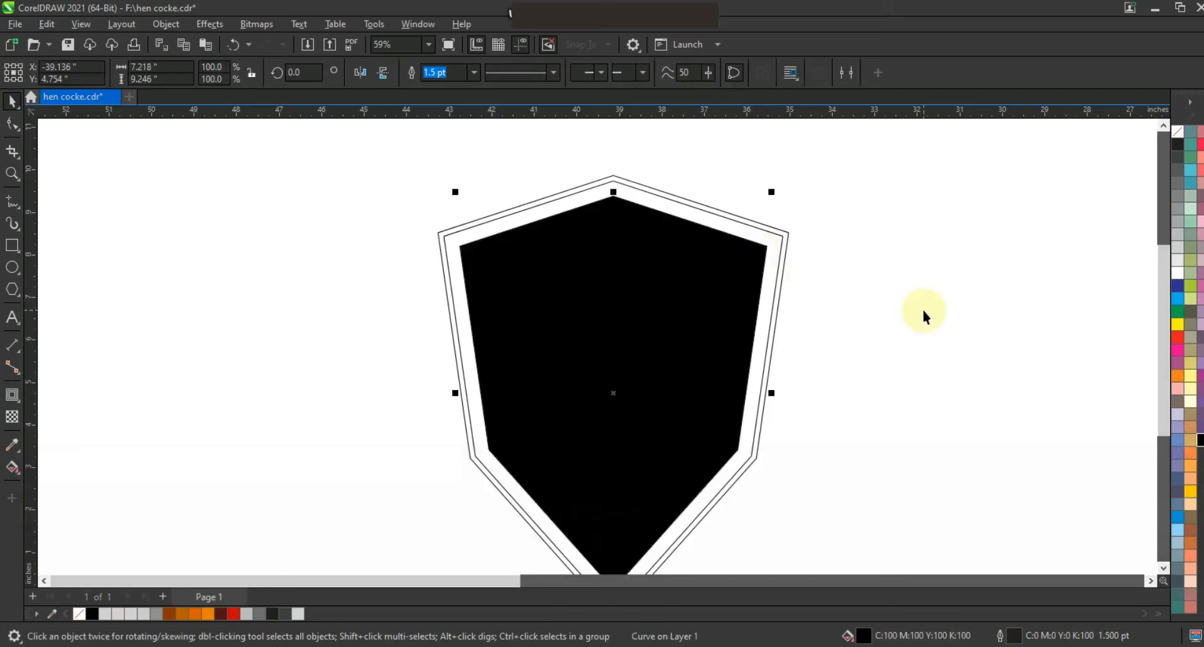
key("shift+Page_Down")
Fill the third shield with 70% black and the outermost shield with red, sending each to the back
left_click(782, 237)
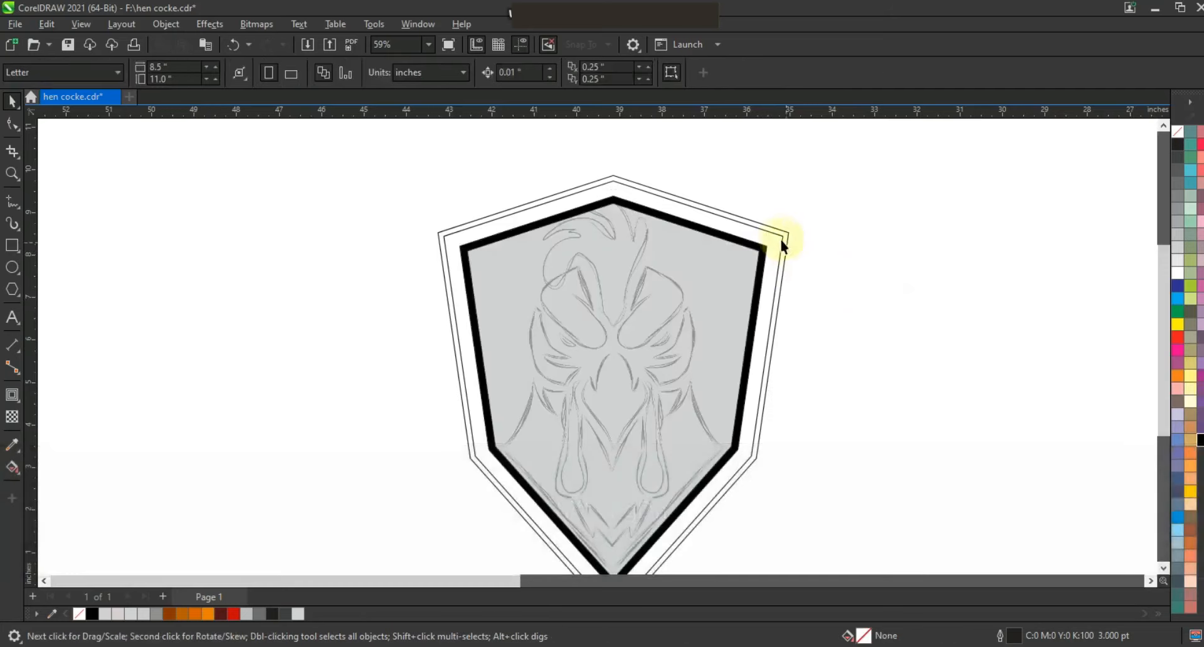
left_click(1178, 182)
key("shift+Page_Down")
left_click(781, 237)
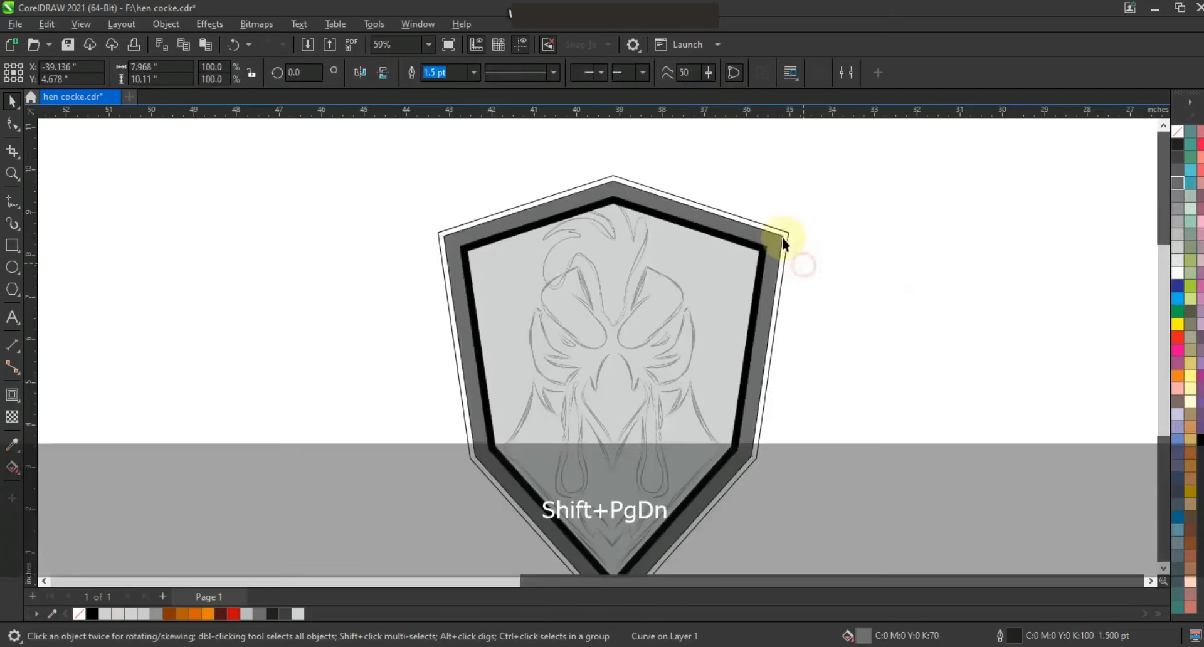
left_click(1178, 337)
key("shift+Page_Down")
left_click(837, 266)
Try to remove the outlines from all the shield shapes
key("F3")
left_click_drag(803, 472, 549, 179)
key("shift+F2")
right_click(1178, 133)
left_click(1171, 144)
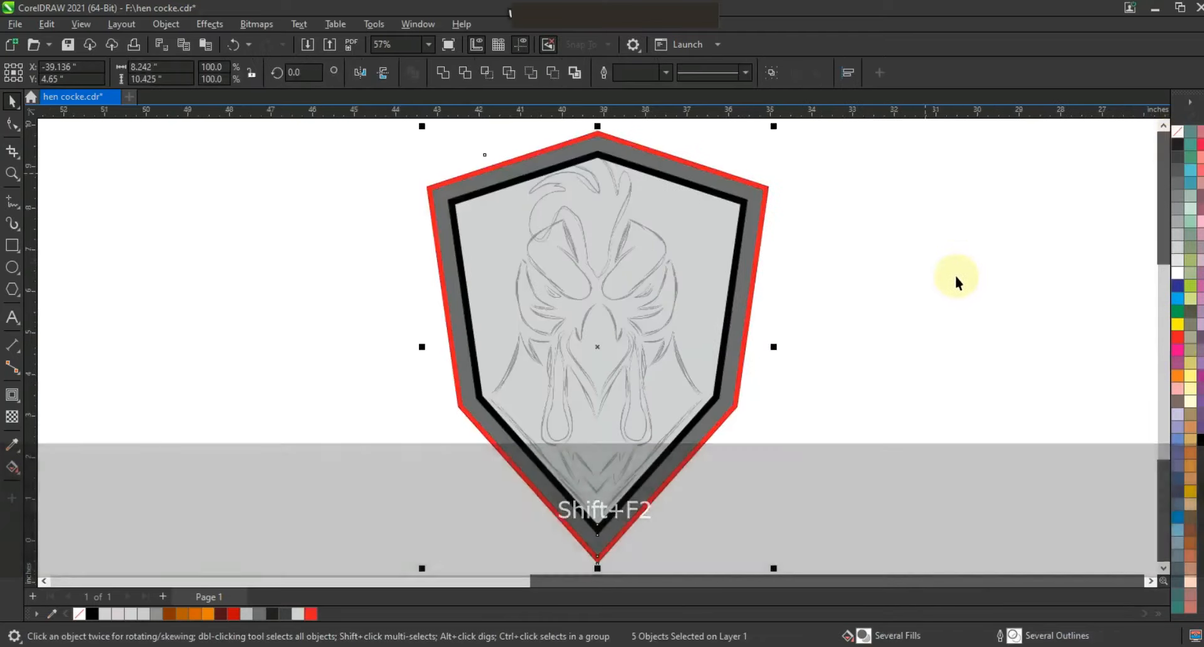
left_click(962, 274)
Move the rooster sketch horizontally off the shield into the empty area to its left
left_click_drag(745, 349, 505, 350)
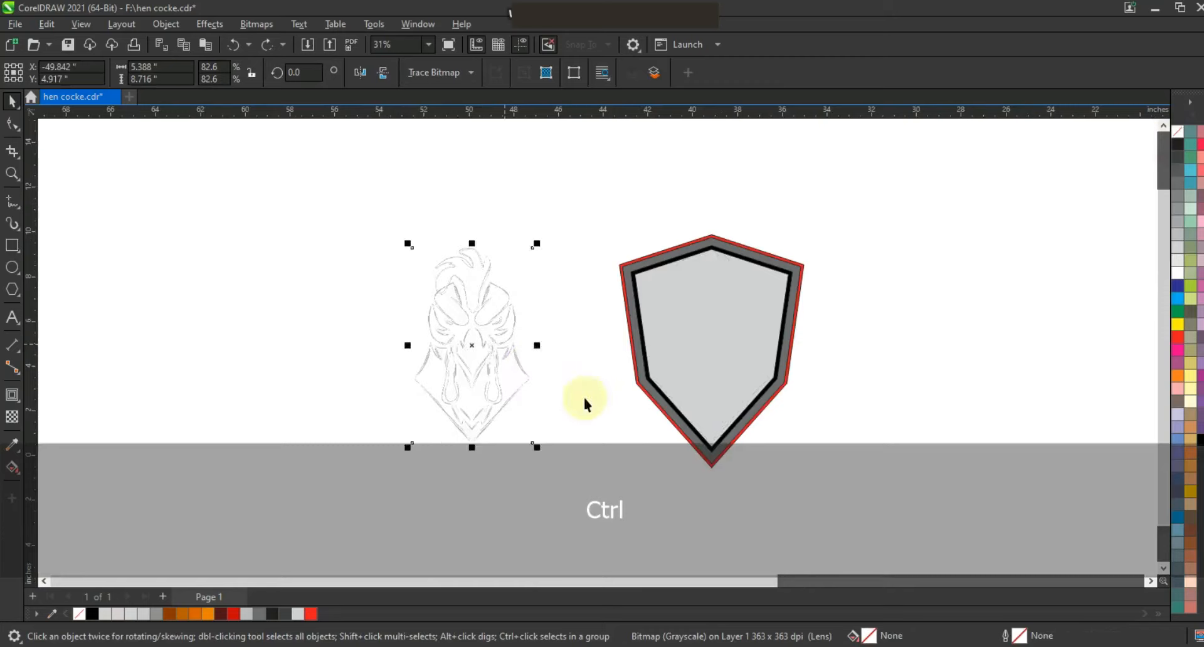
left_click(585, 397)
left_click(11, 171)
left_click_drag(332, 205, 858, 483)
left_click(11, 105)
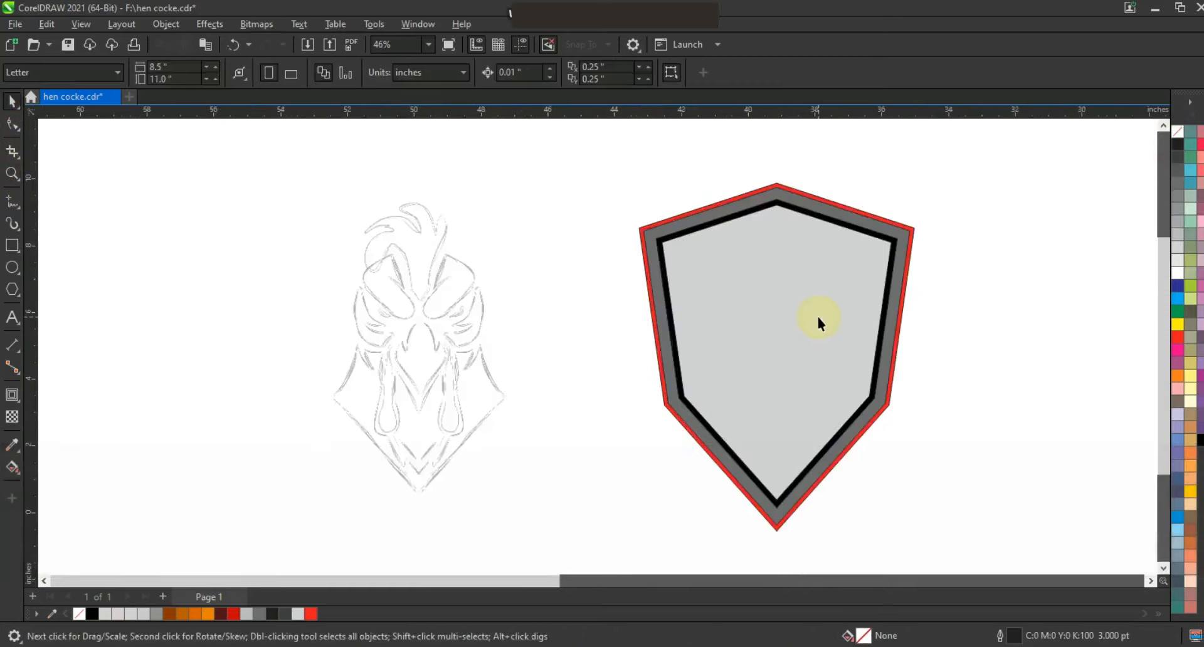
Change the innermost shield's fill to white
left_click(819, 318)
left_click(819, 317)
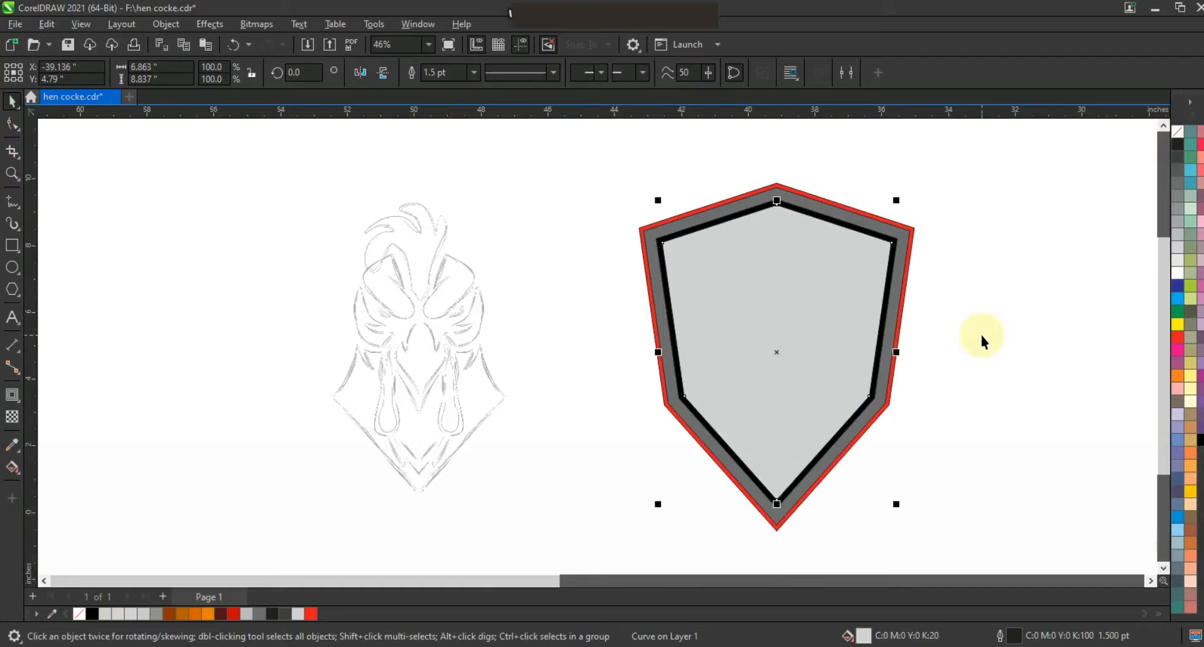
left_click(1178, 273)
left_click(960, 280)
Align the rooster sketch to the shield on a common vertical centre line
left_click(490, 307)
left_click(696, 326, "shift")
key("c")
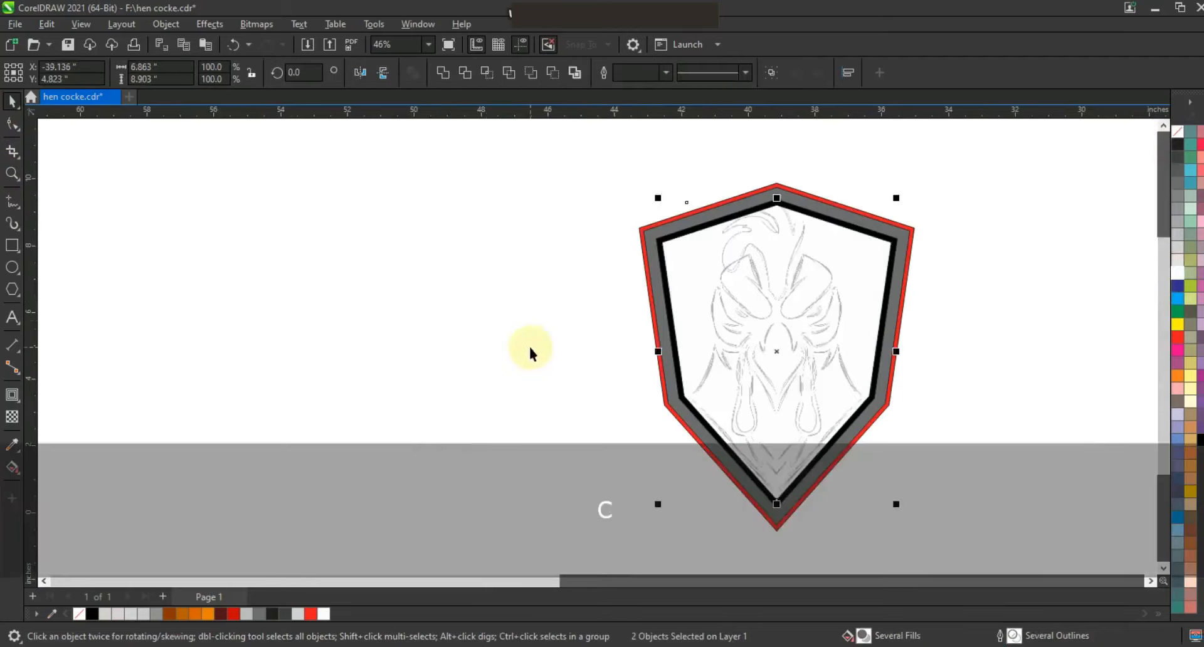
left_click(961, 379)
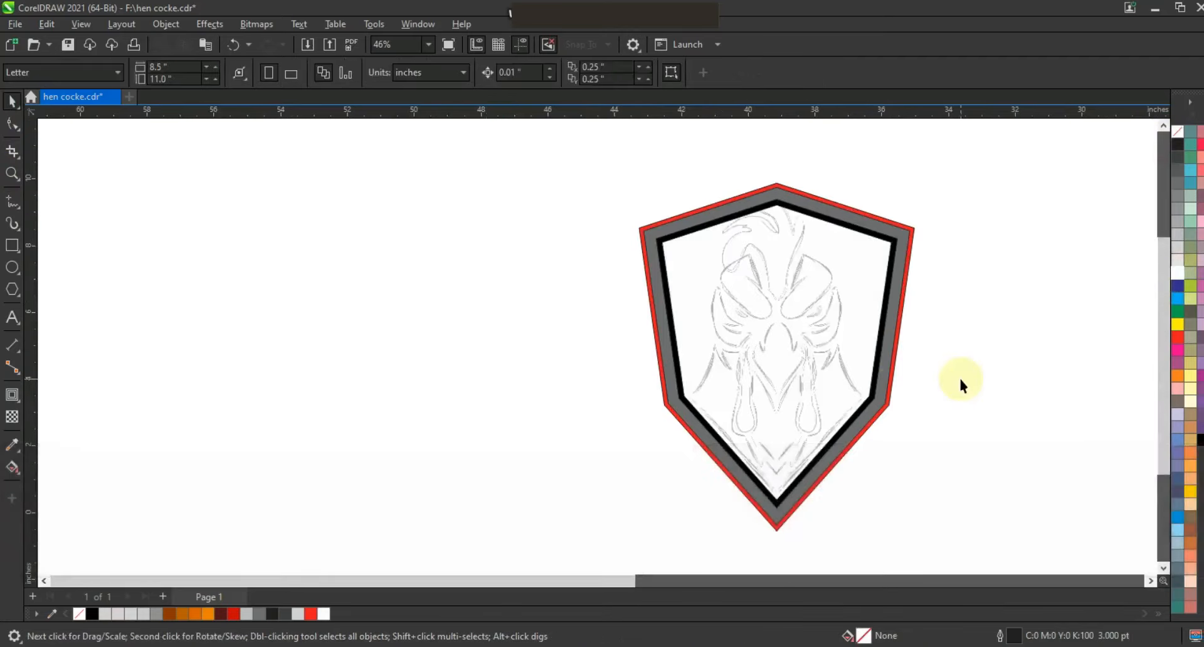
Trace the right half of the rooster's neck as a closed straight-segment shape about 2.6 by 4.5 inches with the Freehand tool
key("z")
left_click_drag(701, 266, 929, 513)
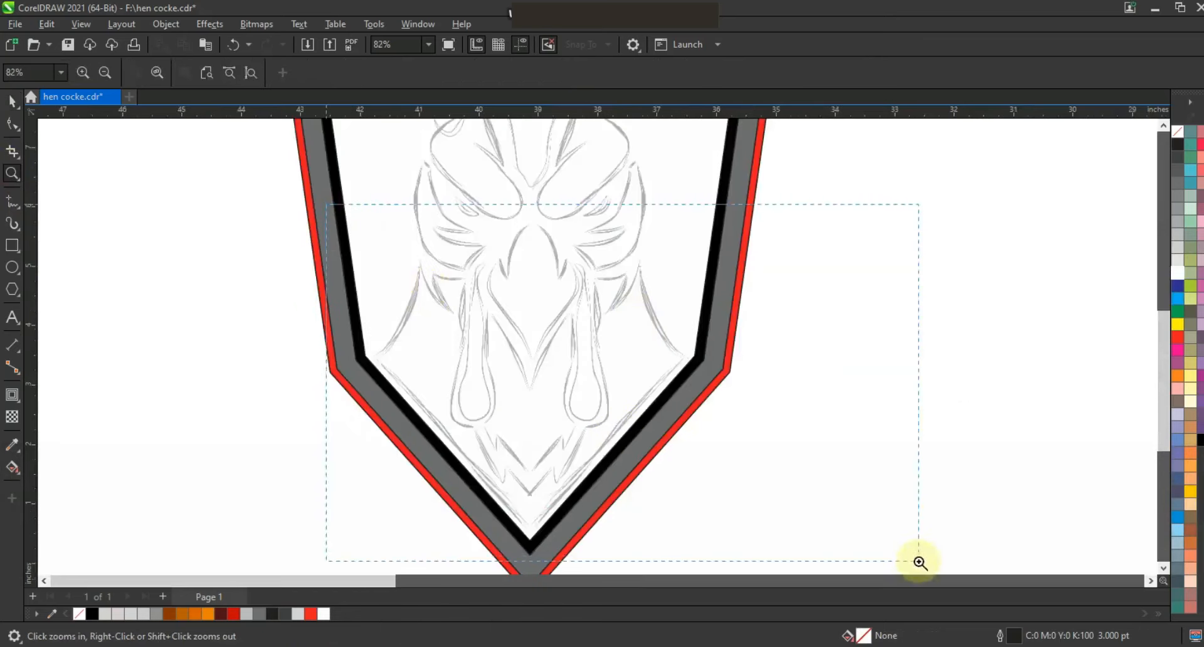
left_click_drag(920, 562, 920, 562)
key("F5")
left_click(620, 195)
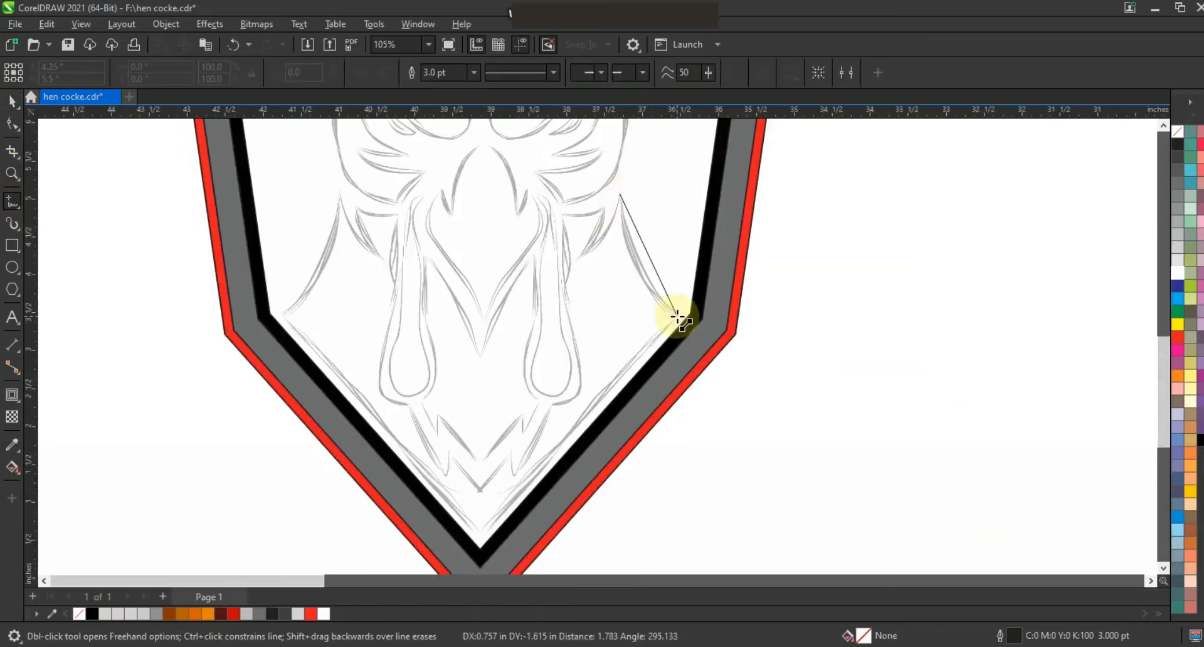
left_click(679, 319)
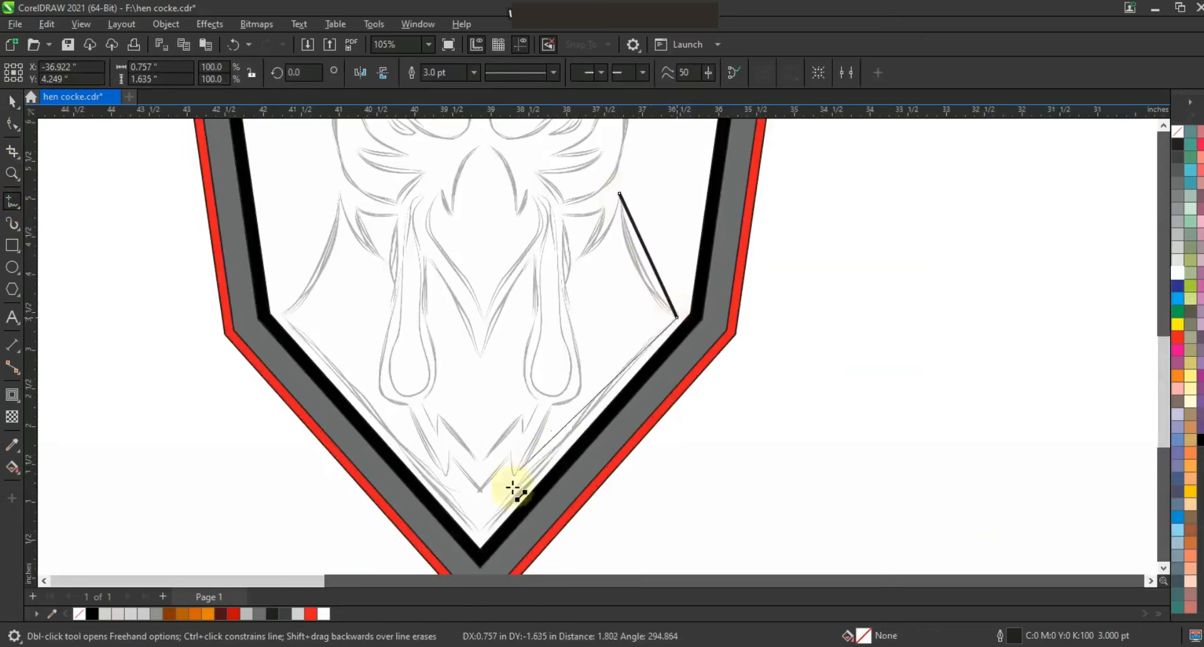
left_click(481, 538)
key("ctrl")
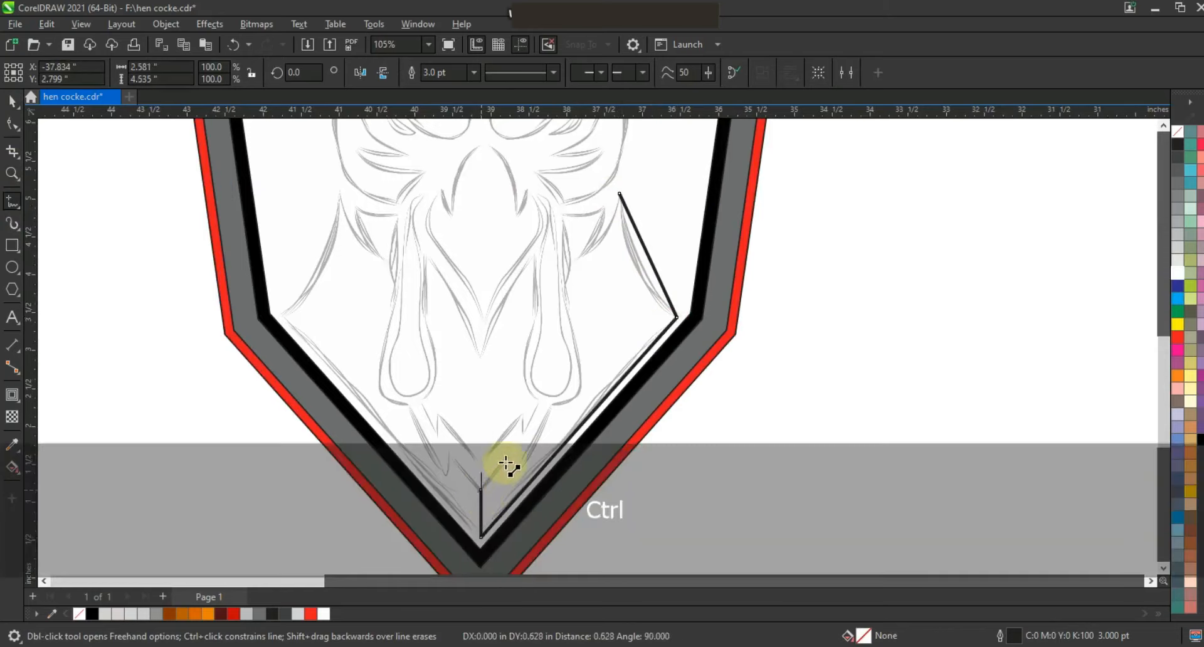
left_click(512, 450)
left_click(512, 475)
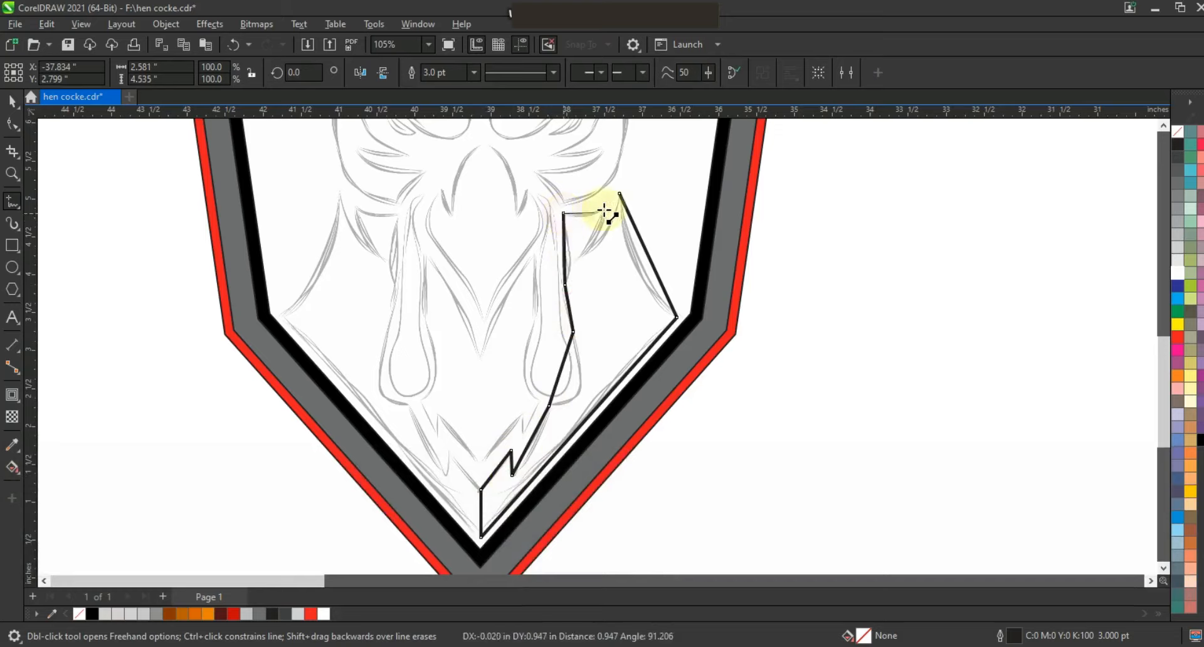
left_click(621, 196)
Convert all segments of the neck shape to curves and bend its outer edge inward along the sketch
left_click(13, 123)
mouse_move(309, 156)
left_mouse_down()
mouse_move(622, 482)
mouse_move(709, 540)
left_mouse_up()
left_click(232, 72)
left_click_drag(654, 269, 640, 269)
Bend the edges of the feather notch at the top of the neck shape to match the sketch
left_click(12, 174)
left_click_drag(747, 417, 754, 424)
left_click(12, 124)
left_click_drag(619, 226, 630, 236)
left_click_drag(583, 204, 582, 209)
Curve the neck shape's inner edge along the wattle and around its rounded lower end
left_click_drag(557, 283, 552, 303)
left_click(562, 369)
key("ctrl+z")
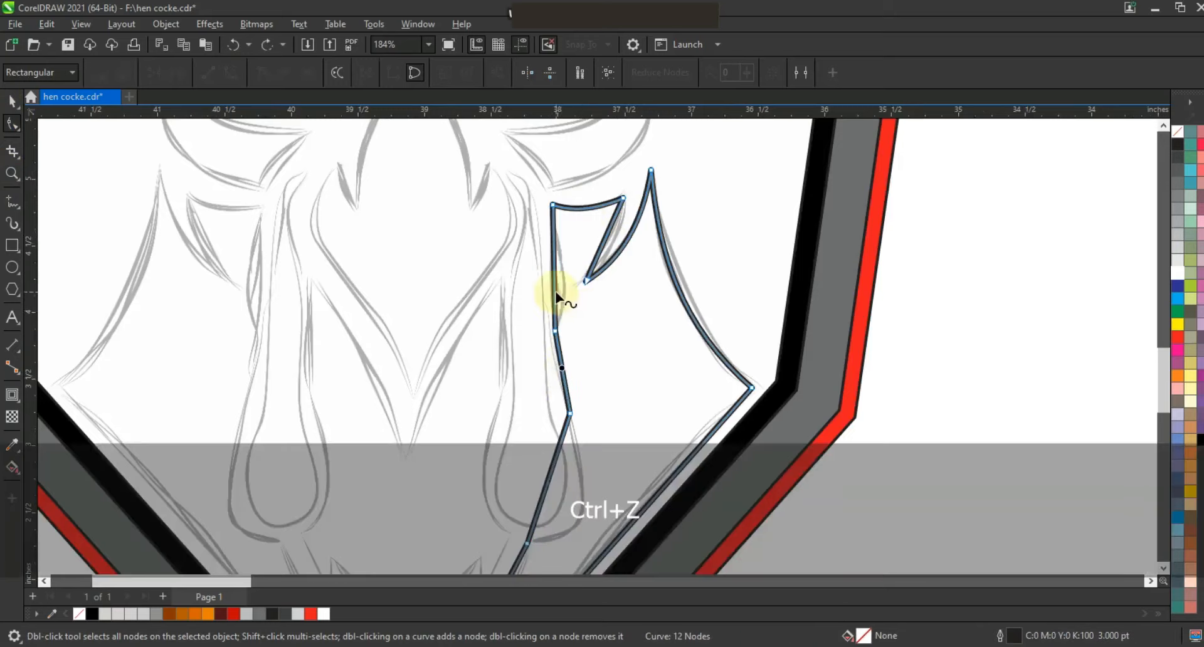
left_click_drag(555, 290, 550, 293)
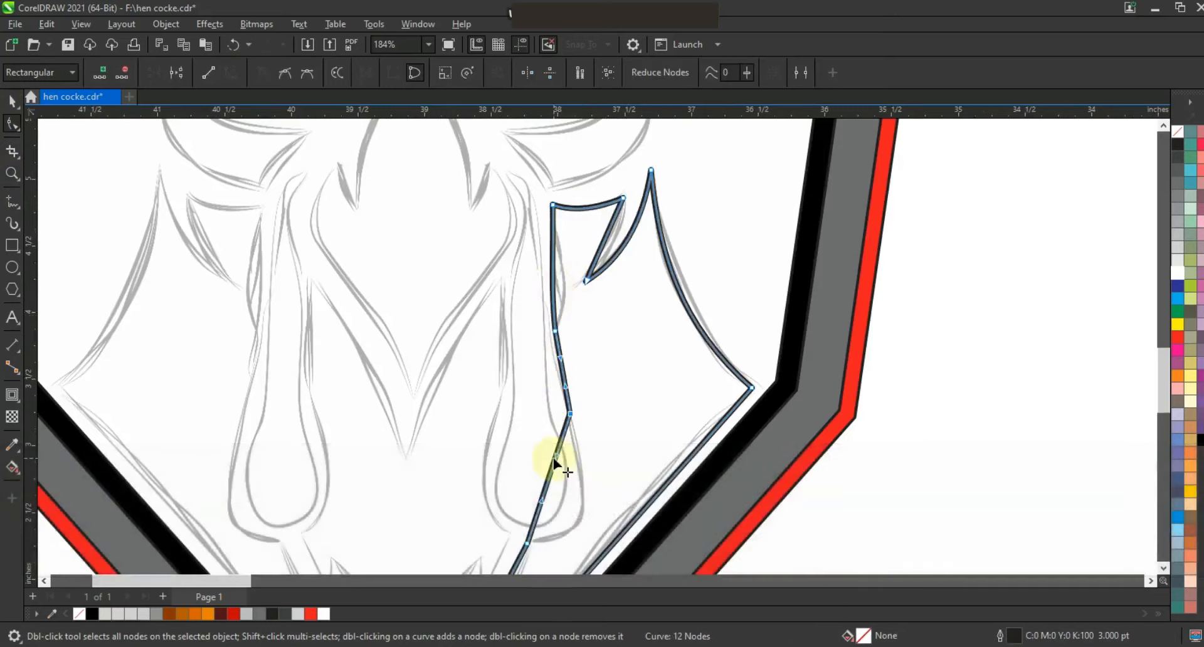
left_click_drag(554, 461, 596, 493)
left_click(1164, 568)
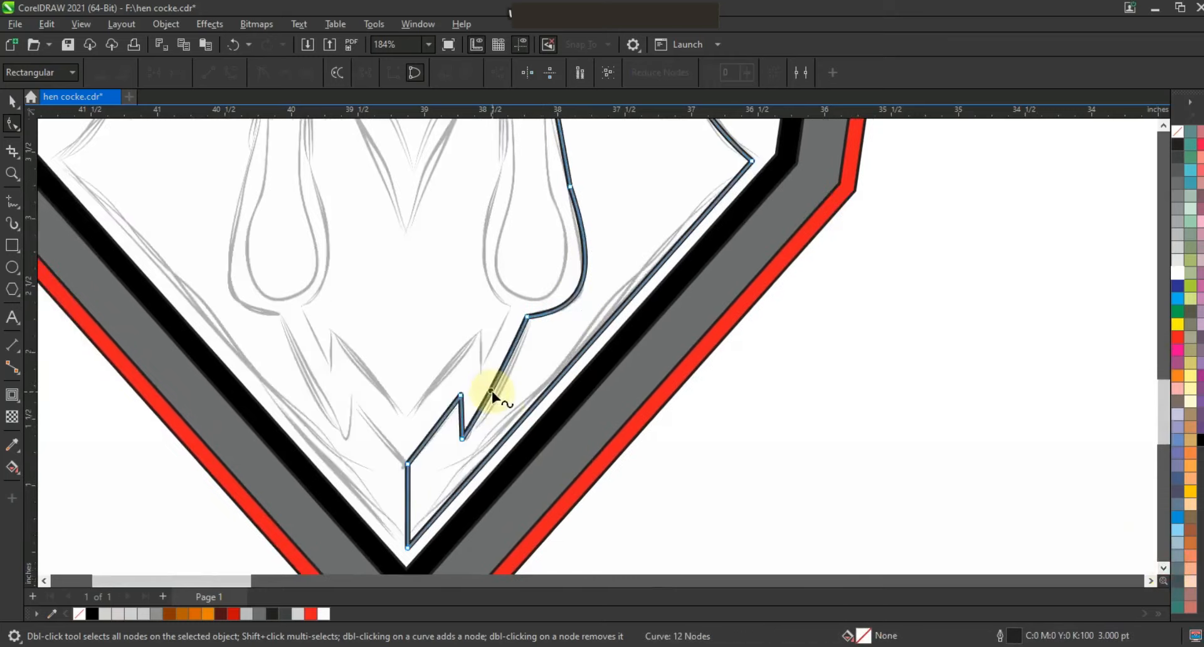
key("F3")
left_click(10, 107)
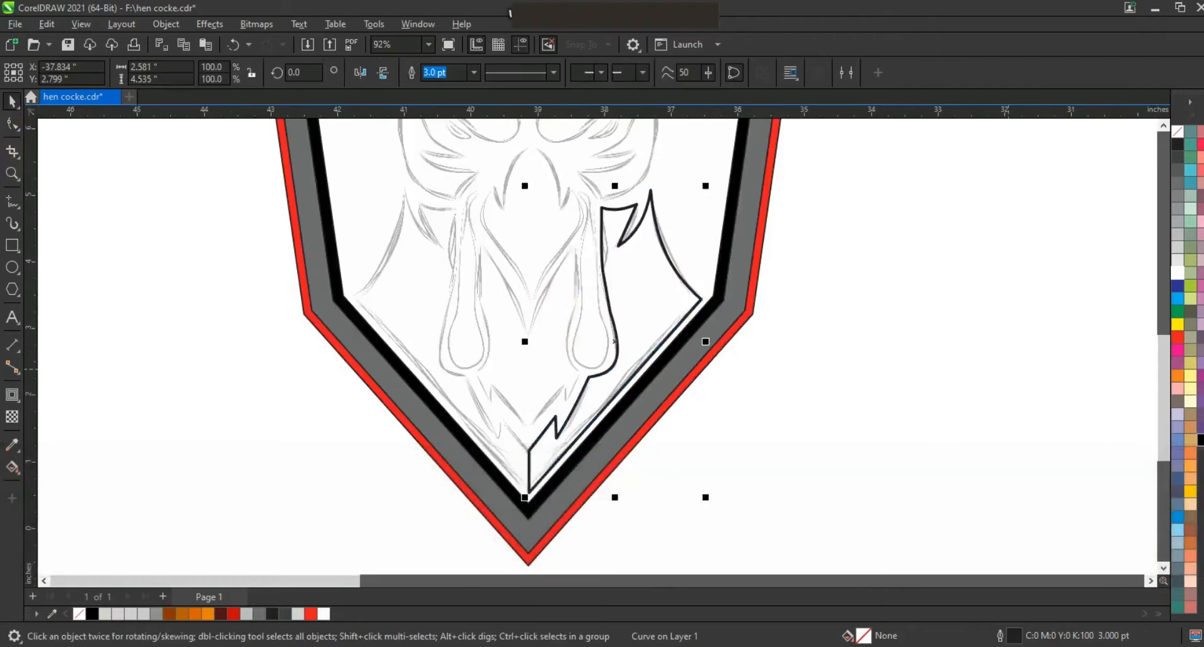
Fill the right neck half black, mirror a copy of it onto the left side and weld the two halves
left_click(1200, 440)
left_click_drag(705, 343, 472, 344)
right_click(473, 343)
left_click(638, 315, "shift")
left_click(443, 73)
key("Escape")
Trace the right brow shape above the eye as a closed straight-segment outline about 1.3 by 1.9 inches with the Freehand tool
scroll(687, 439, "down", 1)
left_click(12, 174)
left_click_drag(525, 214, 759, 383)
left_click(12, 201)
left_click(573, 169)
double_click(642, 267)
double_click(529, 292)
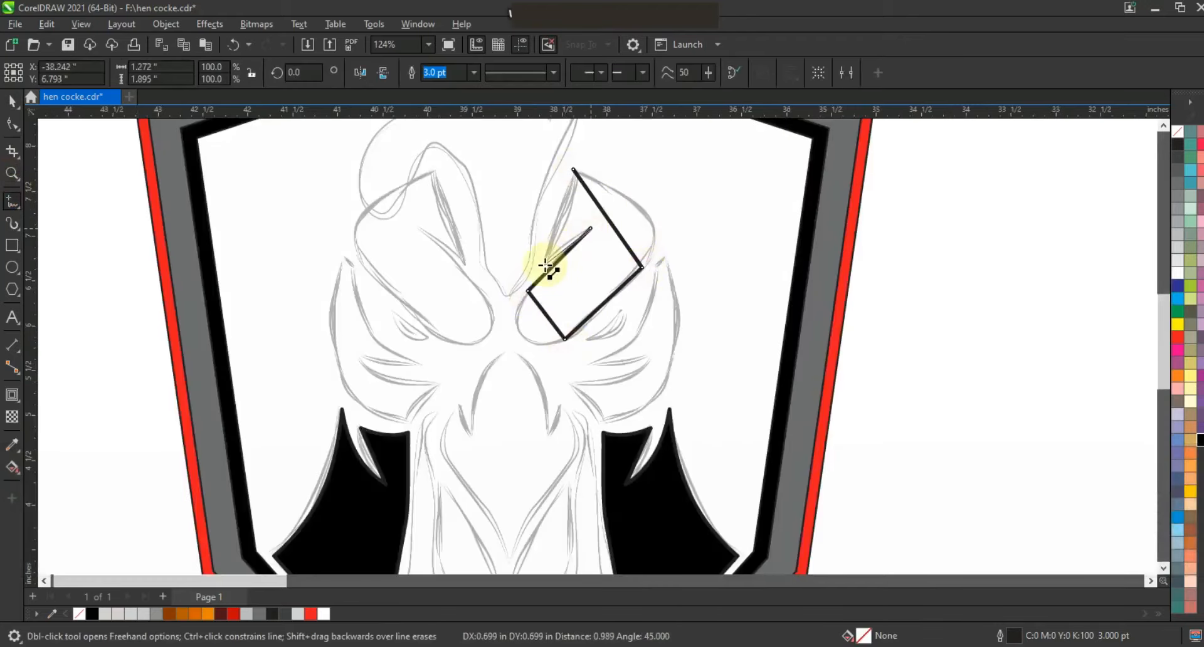
Convert the brow shape's segments to curves and bend its outer edge, rounded lower end and upper notch to match the sketch
left_click(12, 124)
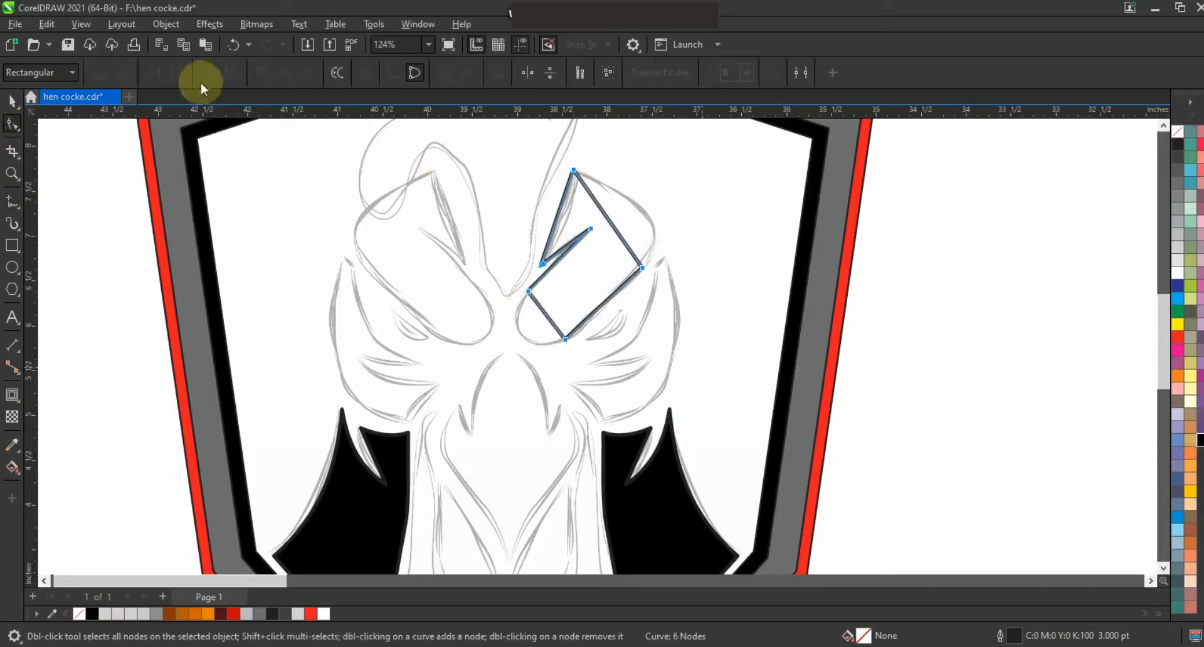
left_click_drag(615, 230, 649, 221)
left_click(12, 174)
left_click(591, 214)
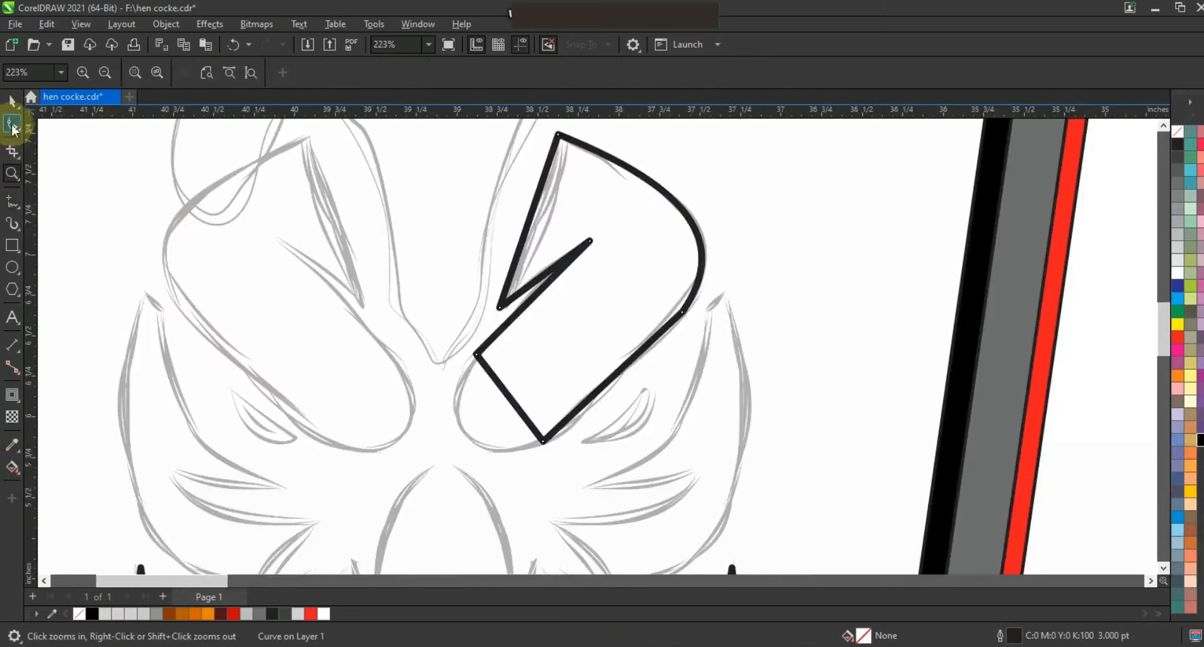
key("F10")
left_click(617, 377)
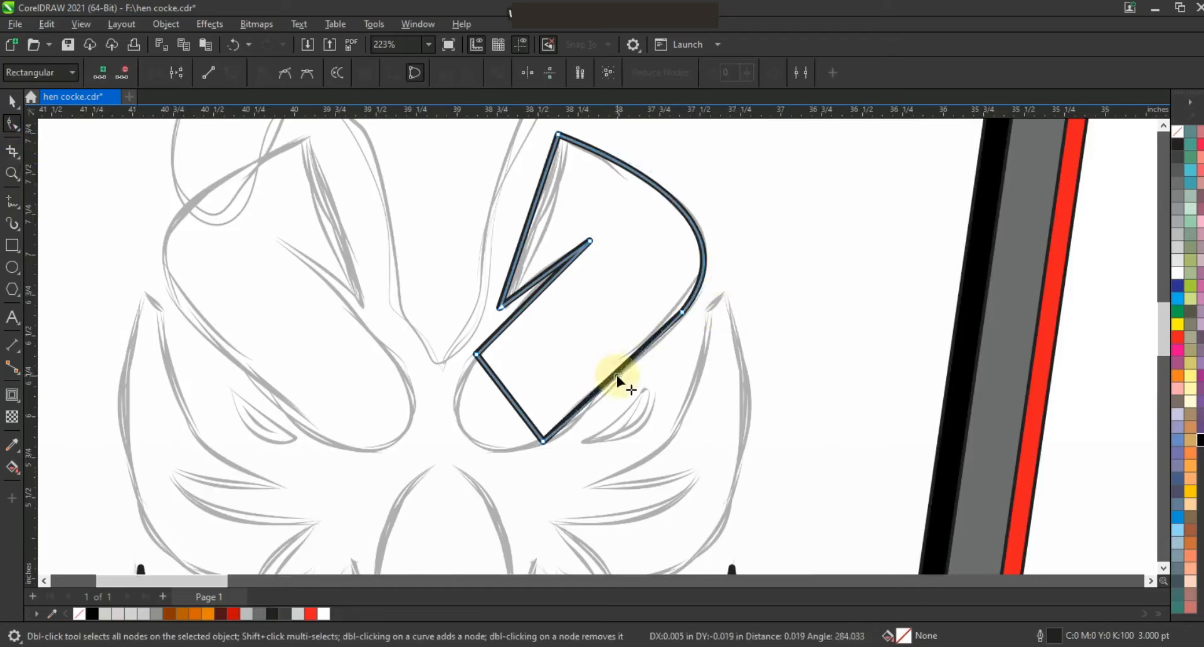
left_click_drag(478, 380, 461, 433)
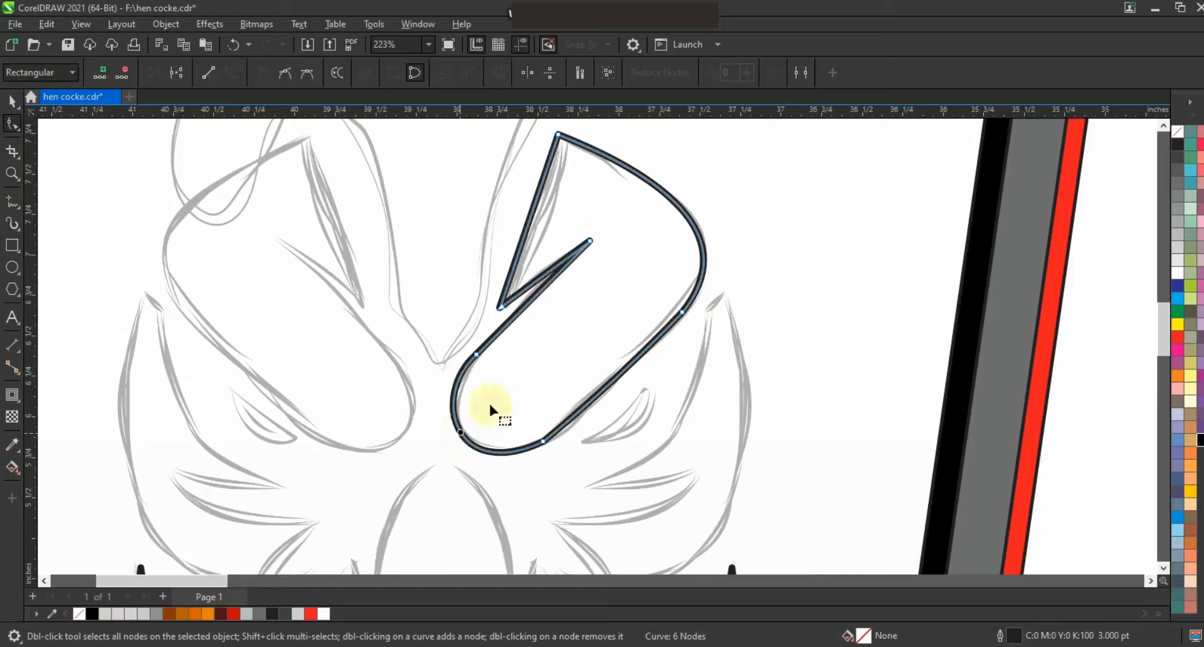
left_click(531, 225)
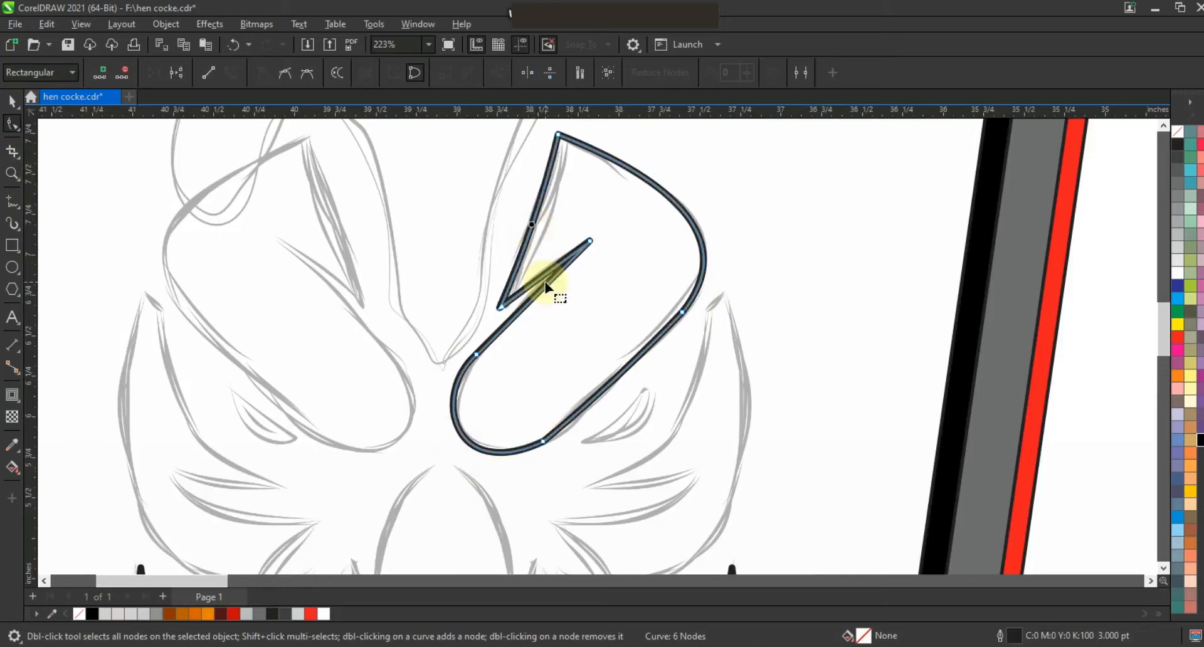
key("space")
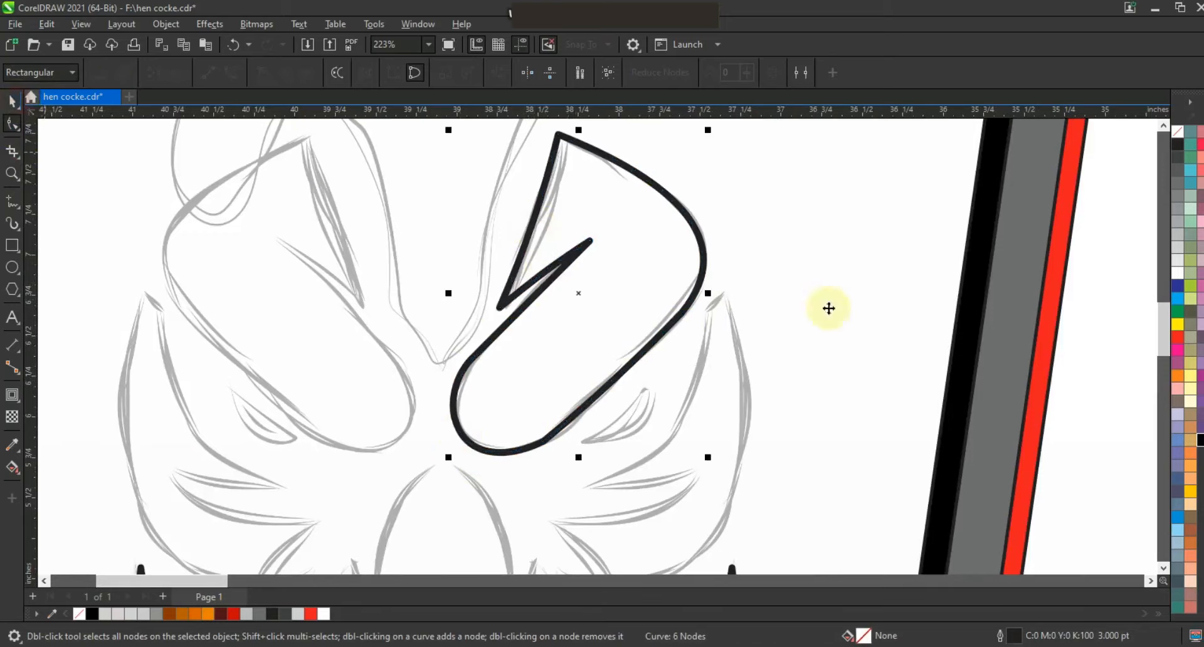
Fill the right brow shape with black
left_click(1199, 441)
key("F3")
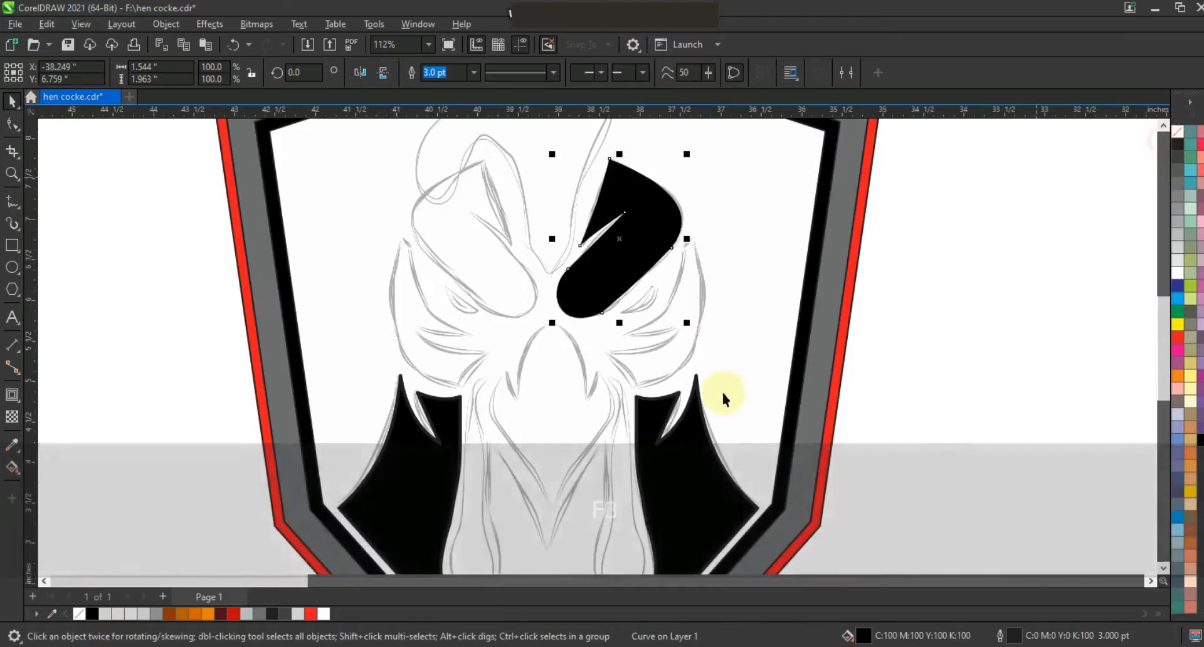
left_click(717, 413)
key("ctrl+z")
Trace the feathered cheek shape right of the eye as a closed six-node outline of straight segments with the Freehand tool
left_click(12, 174)
left_click_drag(588, 191, 838, 462)
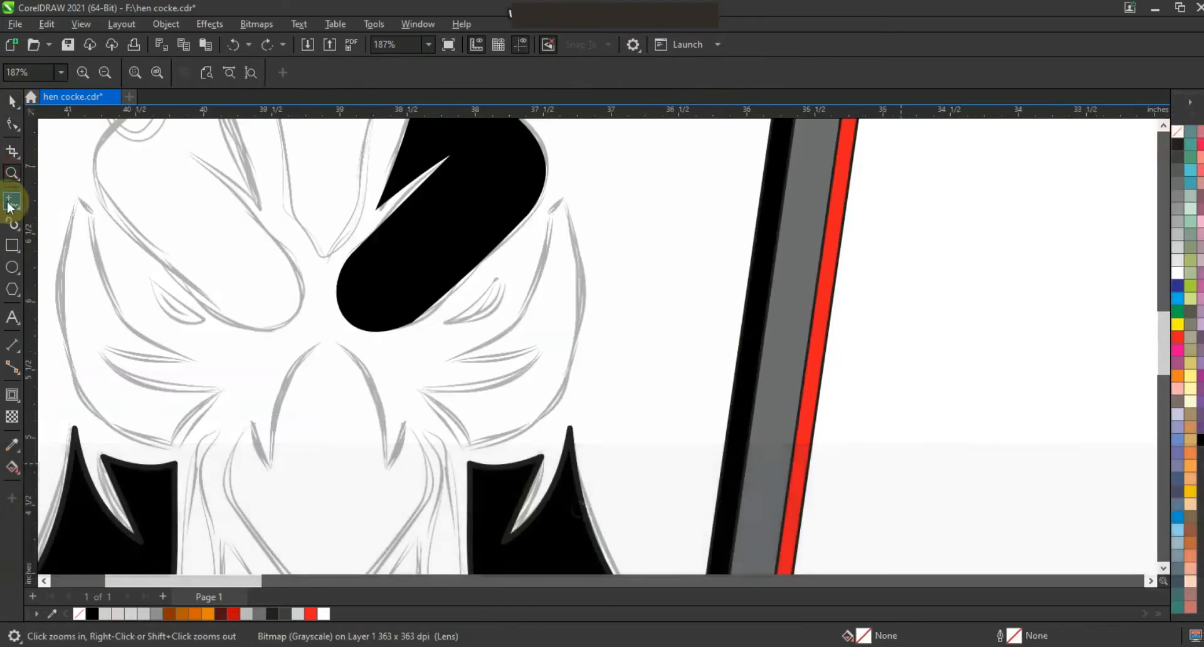
left_click(12, 204)
left_click(567, 199)
left_click(445, 362)
left_click(540, 349)
left_click(564, 217)
Convert the cheek shape's segments to curves and bow its long outer edge outward along the sketch
key("F10")
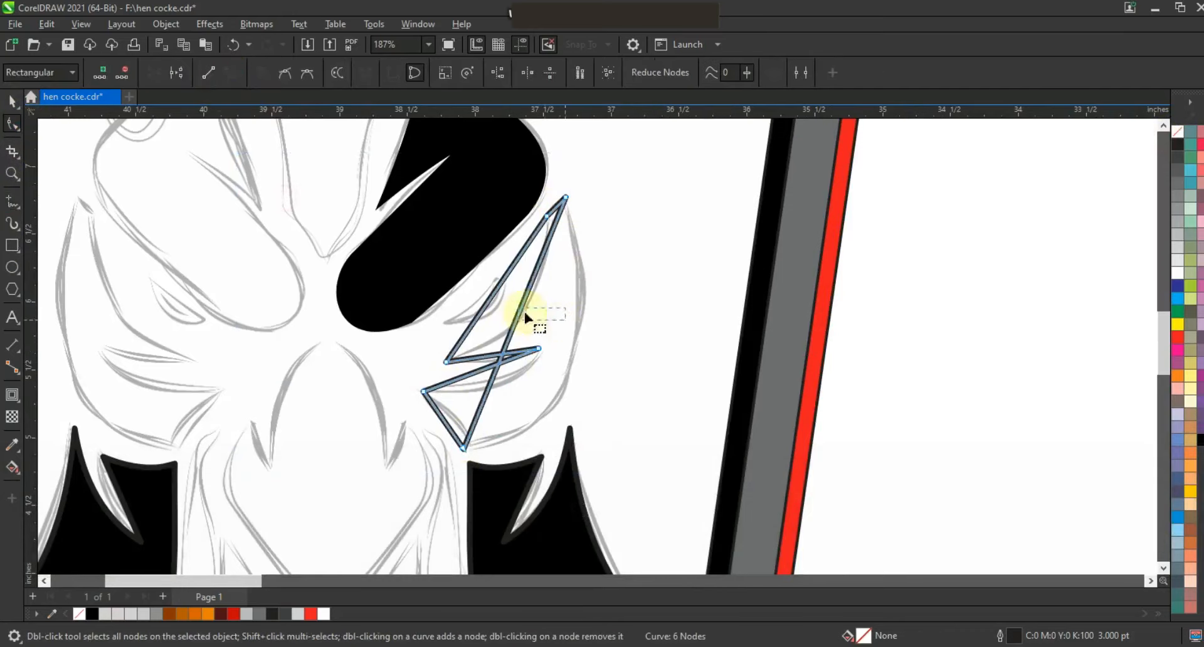
left_click_drag(529, 315, 567, 328)
left_click_drag(555, 393, 578, 432)
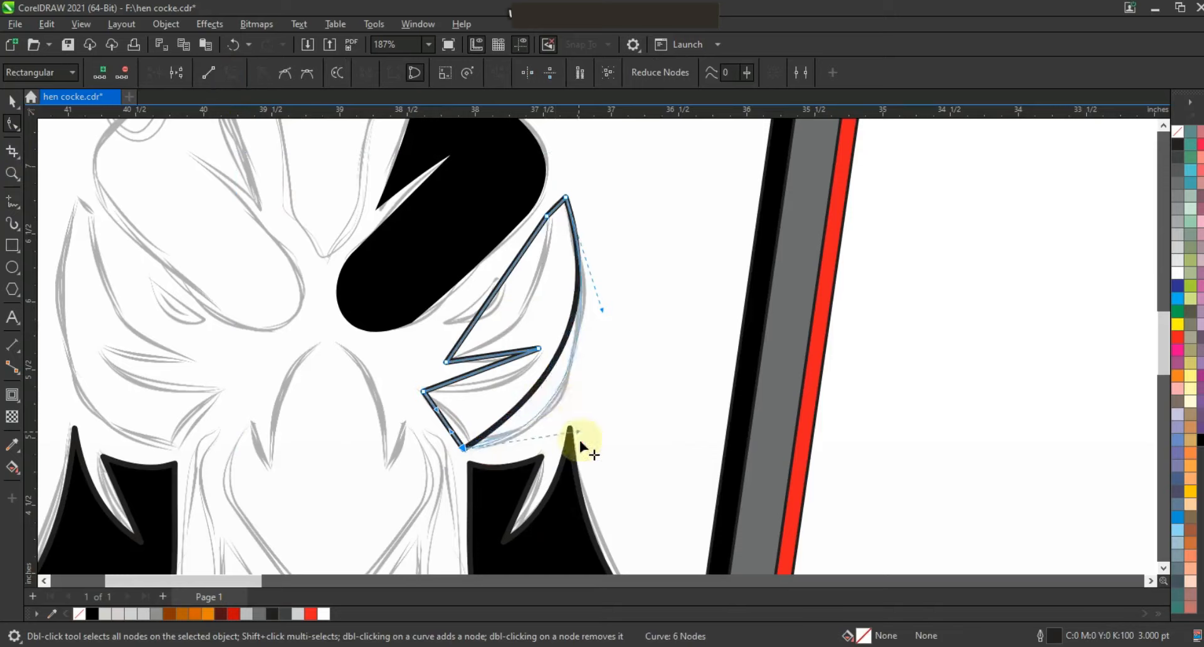
left_click_drag(602, 309, 606, 307)
Bend the cheek shape's inner edge, feather notch and lower edge to follow the sketch lines
left_click(547, 217)
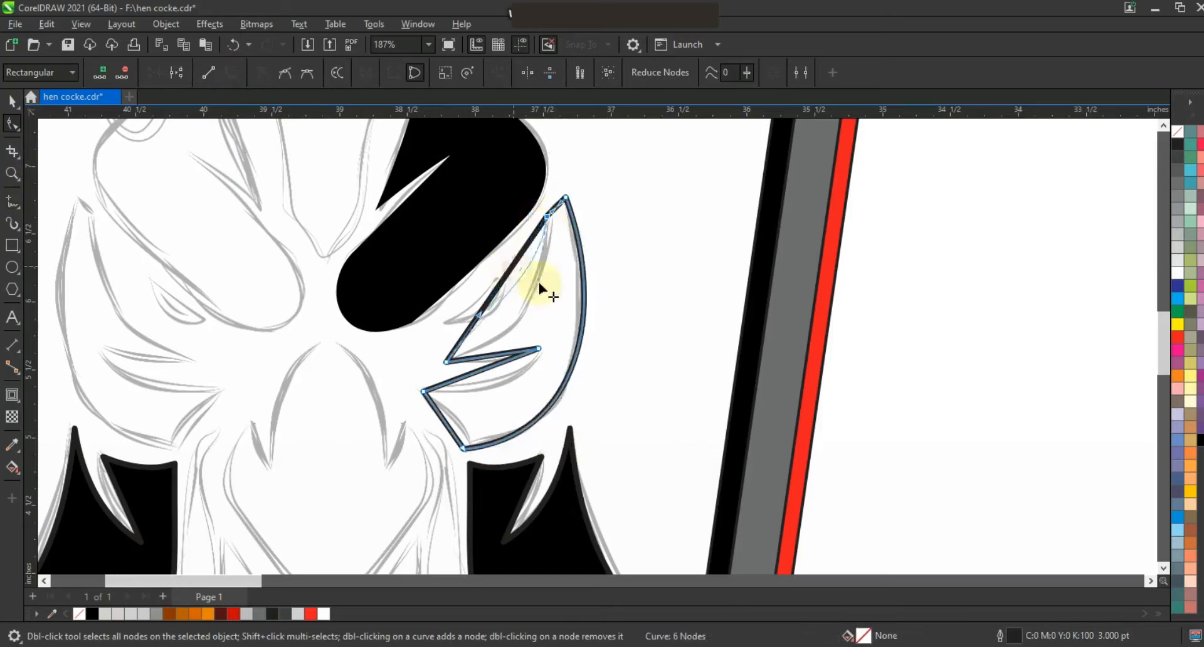
left_click_drag(478, 317, 526, 306)
left_click_drag(493, 372, 510, 376)
left_click_drag(446, 422, 458, 430)
left_click(12, 100)
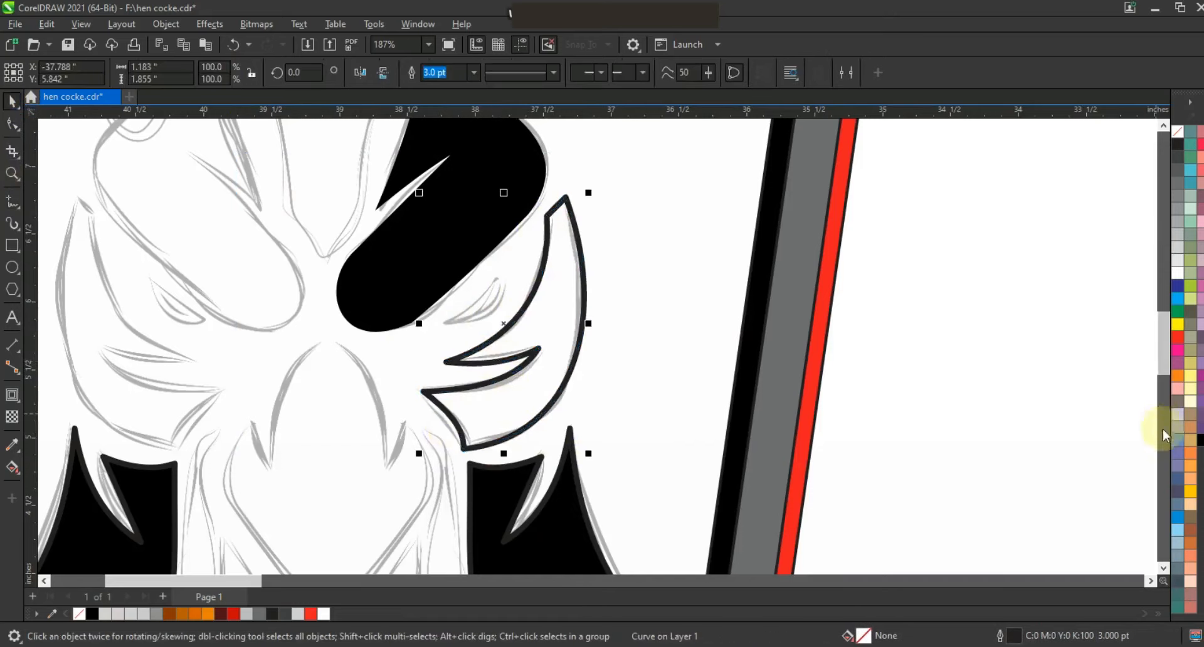
Fill the cheek shape black and remove the outlines from both the cheek and brow shapes
left_click(1201, 440)
left_click(496, 211, "shift")
key("F3")
right_click(1178, 133)
Mirror a copy of the brow and cheek shapes onto the left side of the rooster's face
left_click_drag(769, 259, 604, 270)
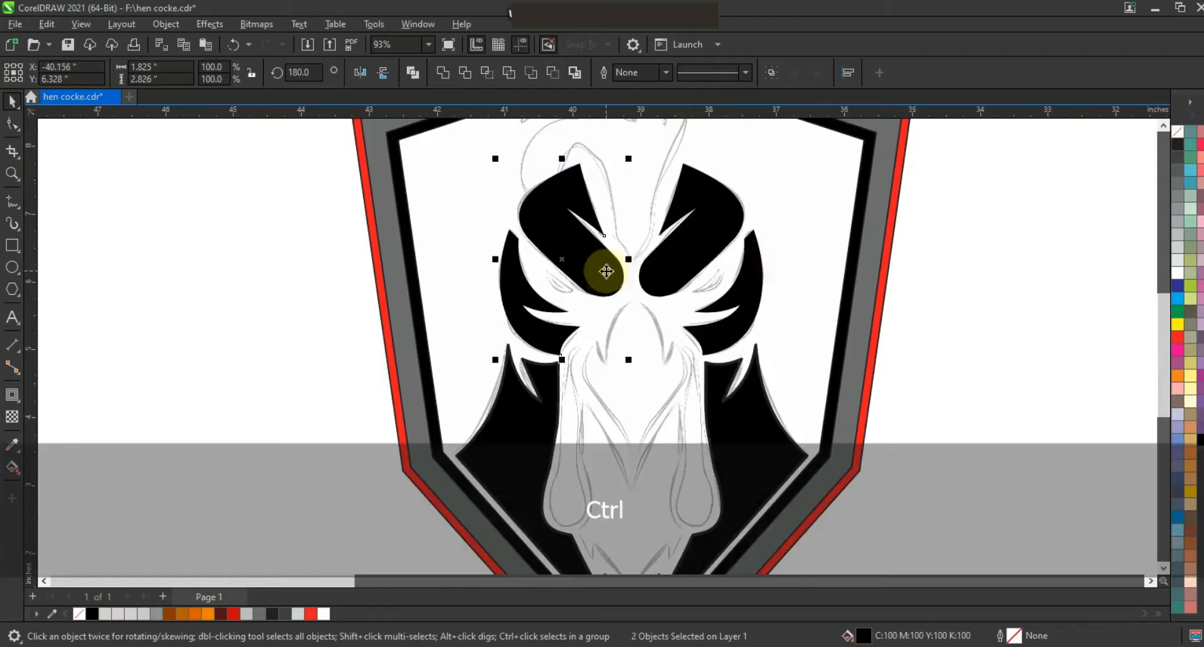
key("F3")
key("Escape")
Trace the left half of the throat between the wattles as a closed straight-segment shape about 0.8 by 2.9 inches
left_click(11, 174)
left_click_drag(510, 213, 784, 429)
left_click(512, 353)
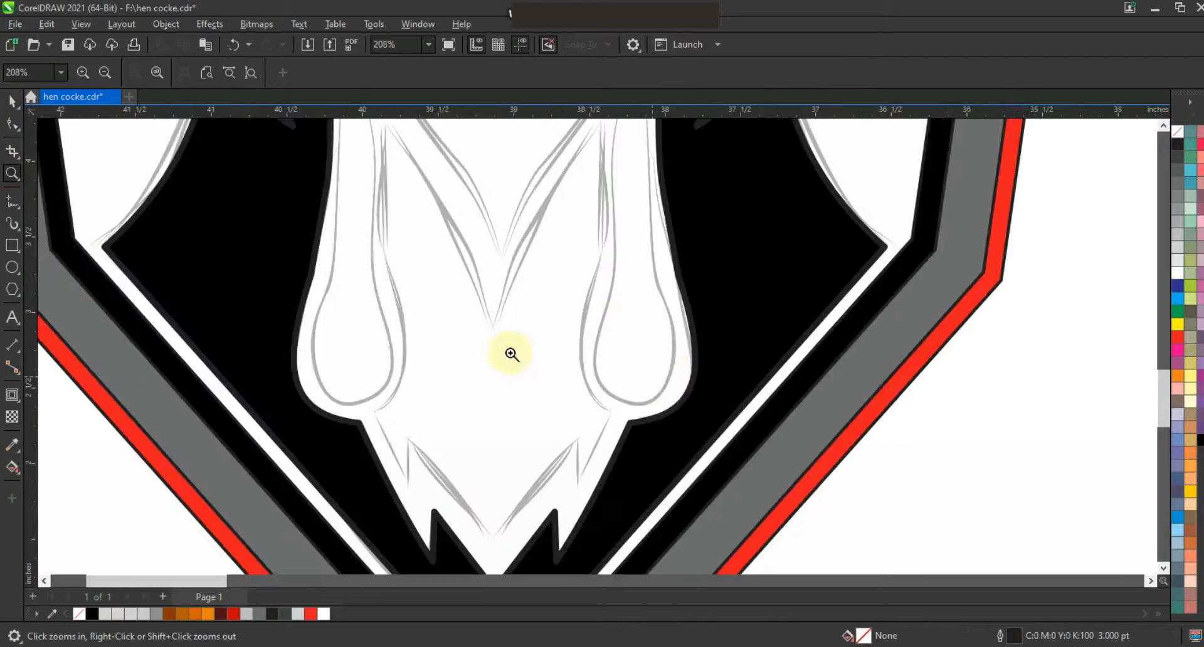
left_click(494, 346)
double_click(382, 126)
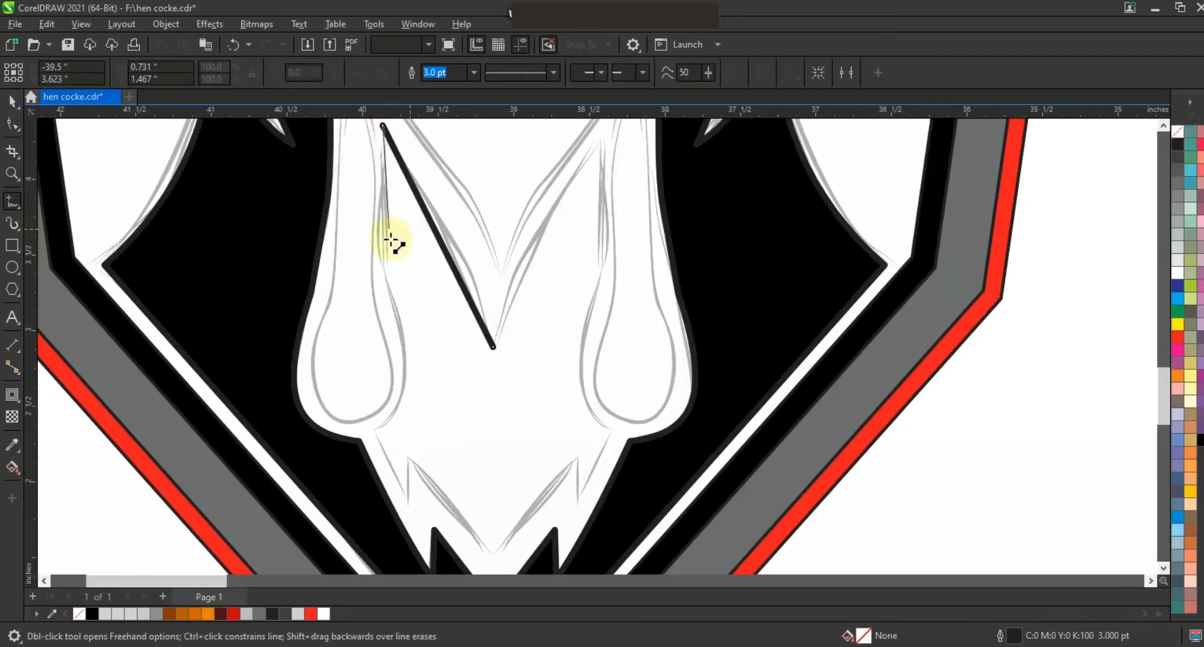
double_click(378, 430)
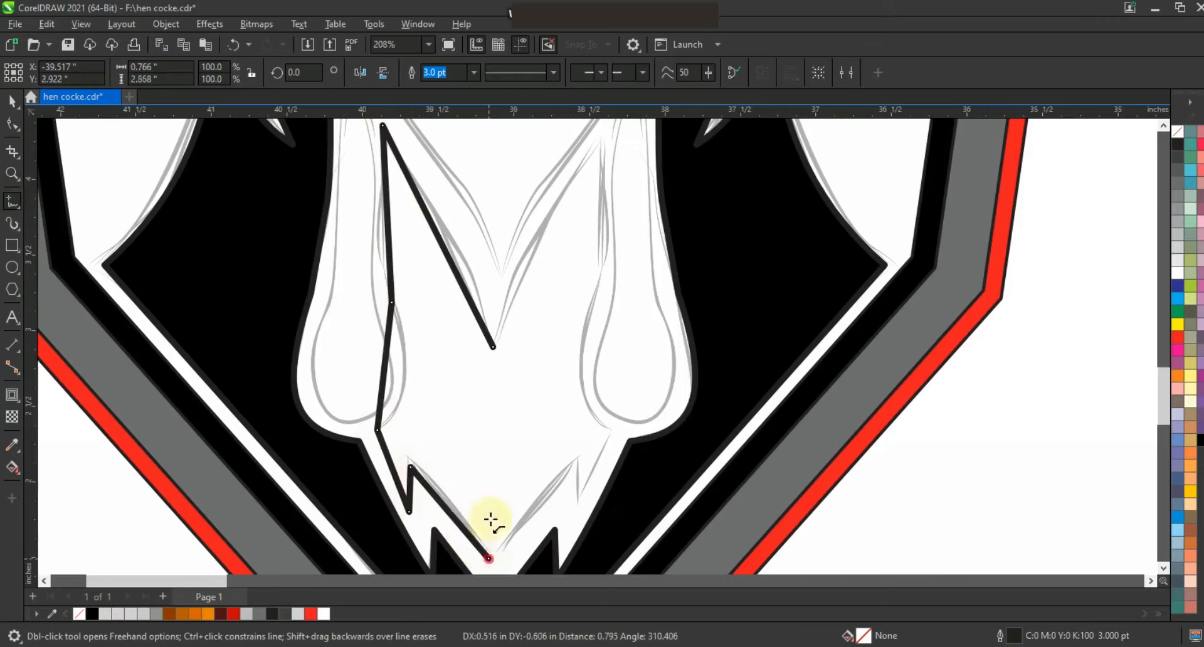
left_click(493, 346)
Convert the throat shape's segments to curves and bend its edges along the beak and the wattle
left_click(12, 124)
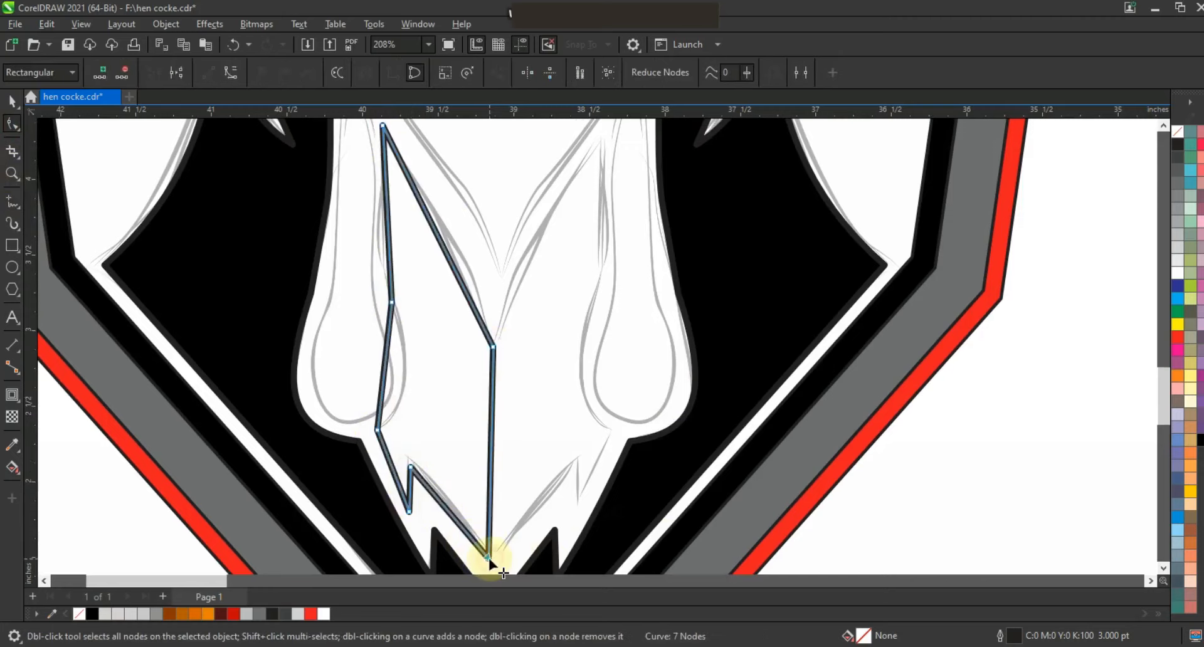
key("F3")
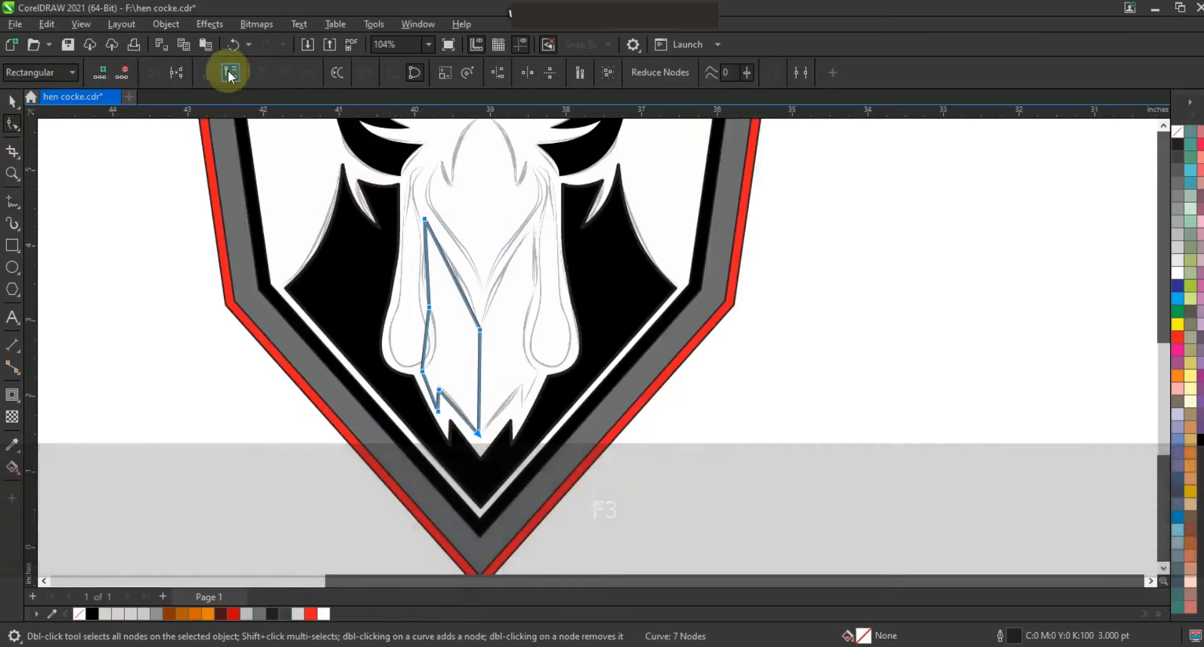
left_click(229, 72)
left_click_drag(462, 292, 422, 276)
left_click(427, 332)
left_click_drag(427, 336, 432, 338)
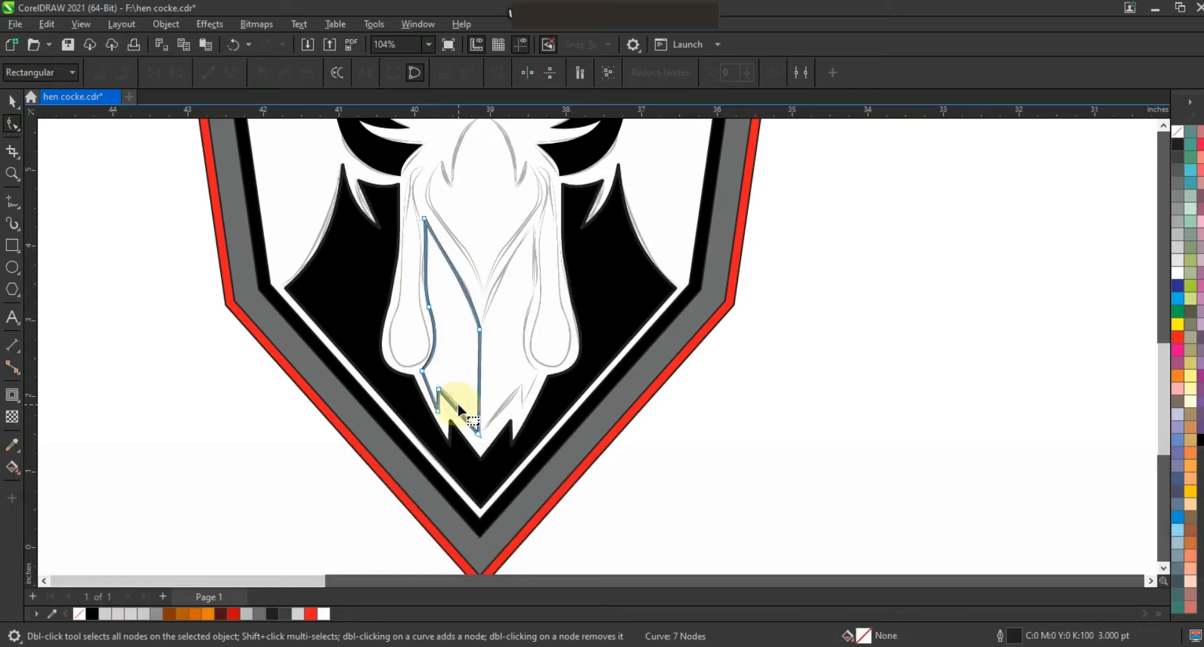
key("space")
Fill the throat half black, mirror a copy of it to the right and weld the two halves
left_click(1200, 440)
right_click(486, 328)
left_click_drag(417, 327, 487, 328)
left_click(459, 330, "shift")
left_click(446, 74)
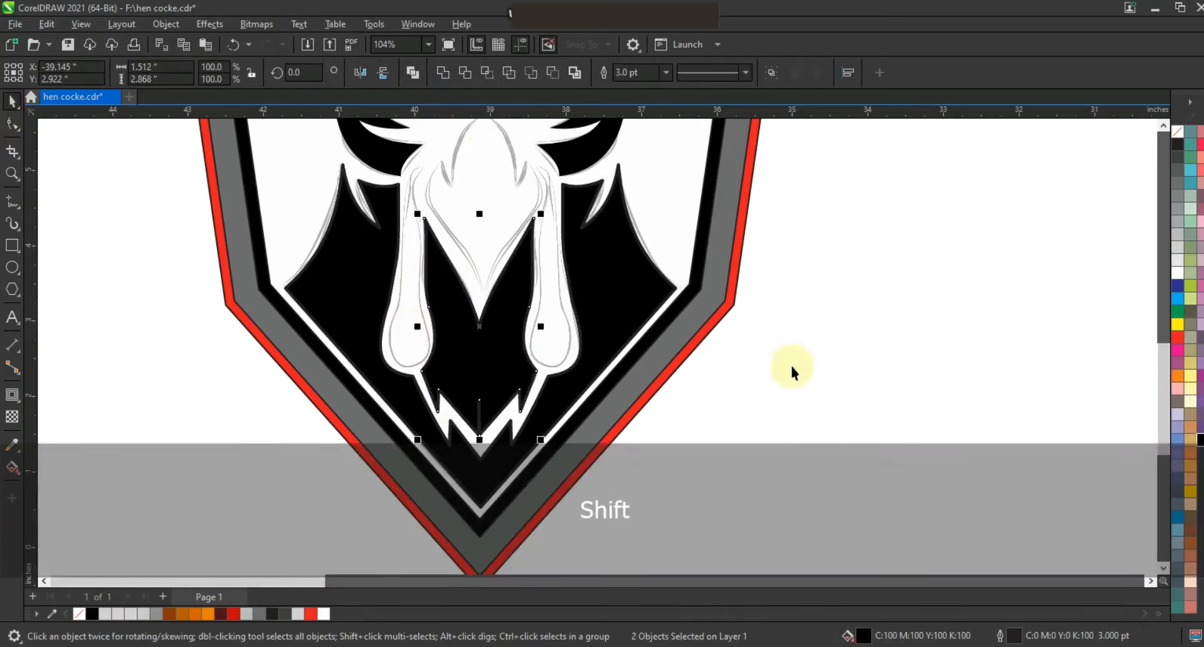
Delete the leftover seam nodes in the middle of the welded throat shape and straighten its lower V edge
left_click(13, 126)
left_click_drag(491, 375, 469, 414)
key("Delete")
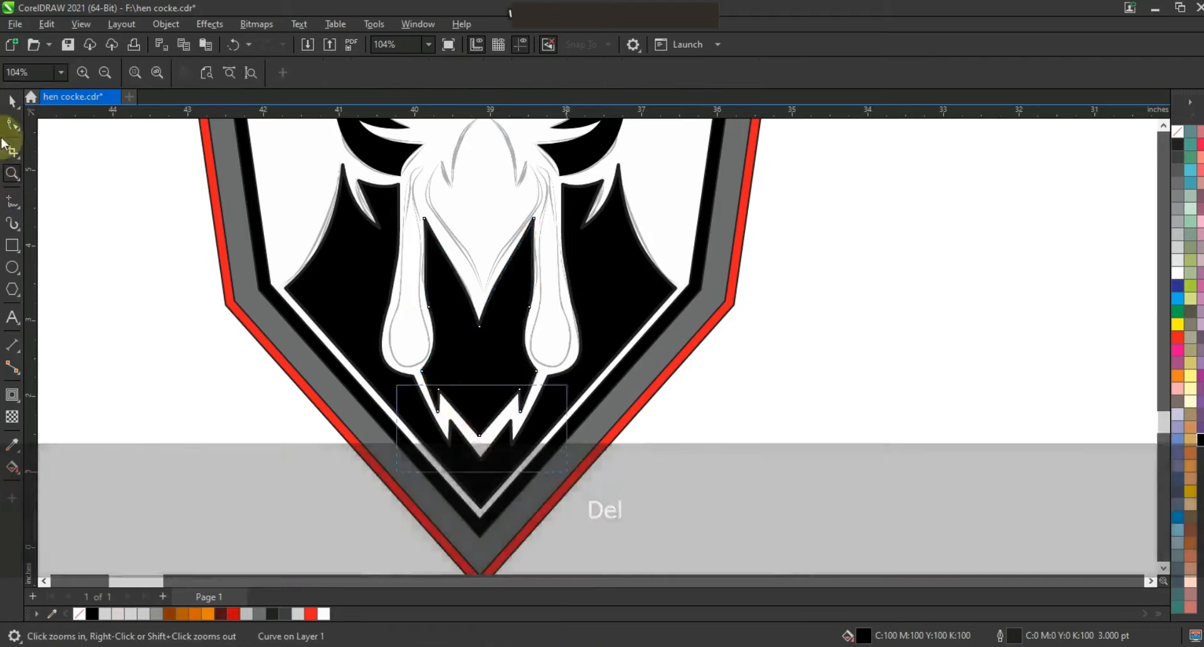
scroll(484, 433, "up", 4)
key("Delete")
left_click(636, 327)
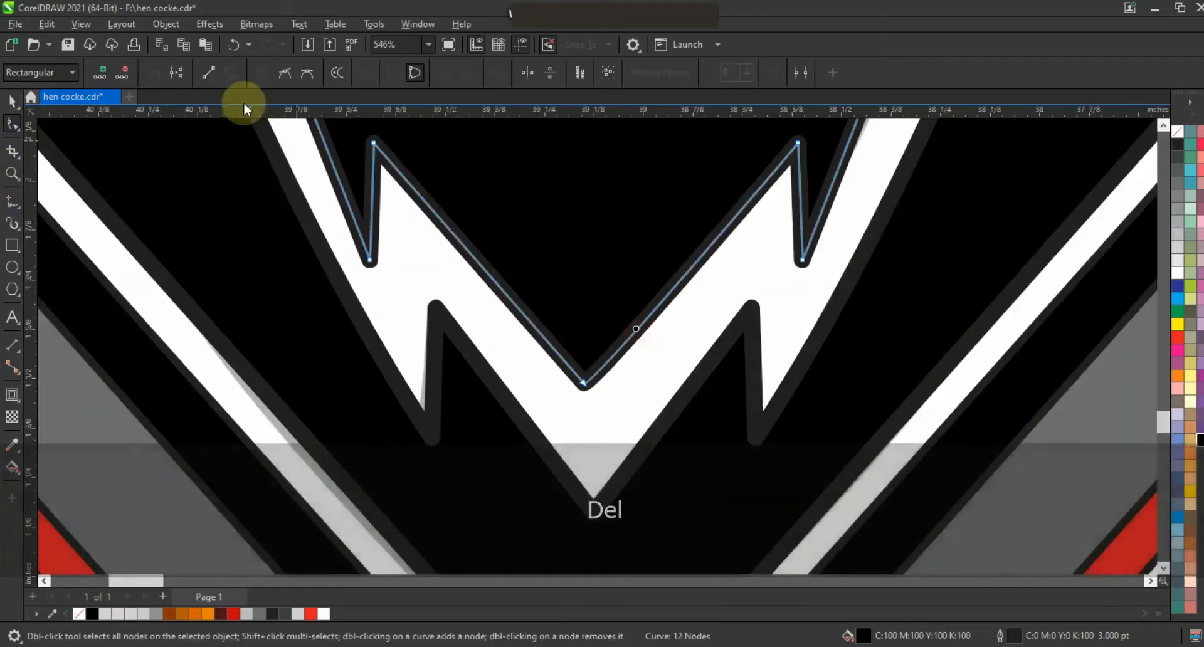
left_click(208, 73)
left_click(16, 99)
Save the drawing
key("F3")
key("F3")
key("F3")
key("F3")
key("Escape")
left_click_drag(777, 399, 492, 128)
key("shift+F2")
left_click(903, 256)
key("Escape")
key("ctrl+s")
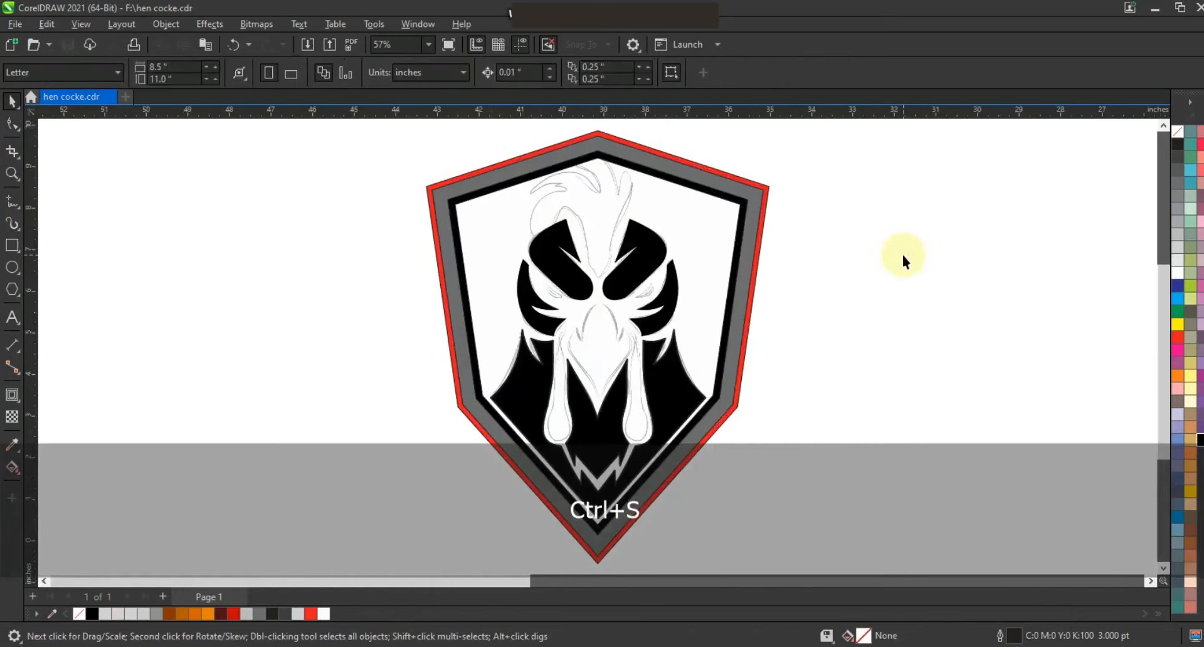
Move the sketch bitmap to the right of the badge and enlarge the six black rooster shapes together to 5.356 by 7.479 inches
left_click(617, 196)
left_click_drag(618, 195, 999, 209)
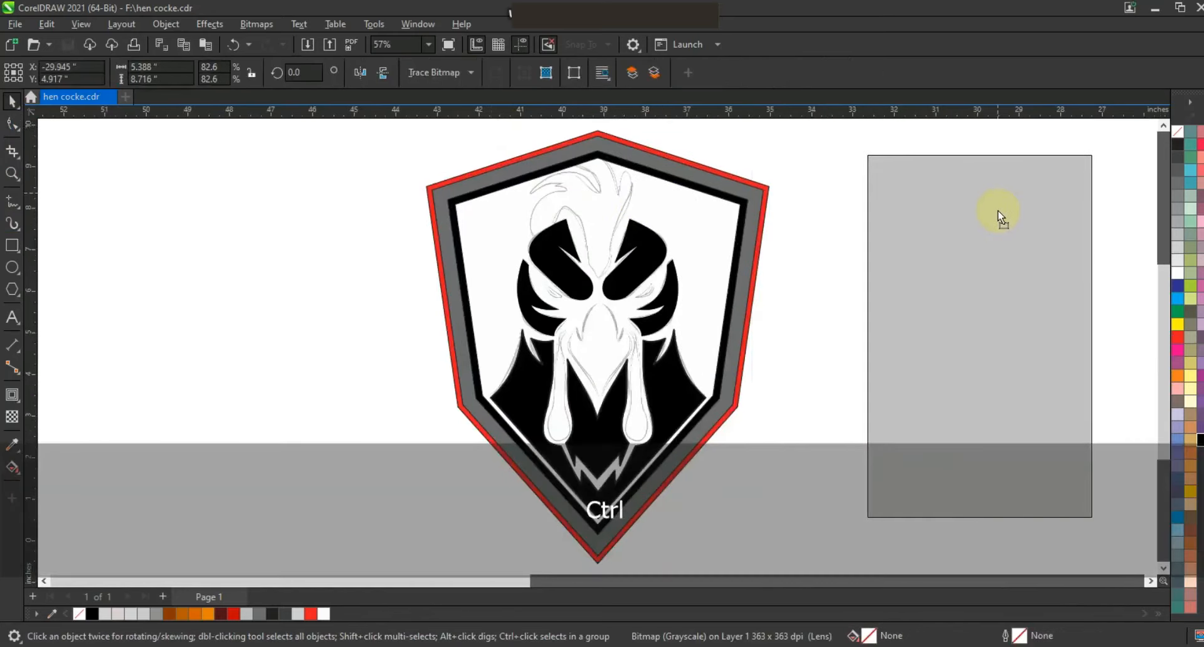
mouse_move(360, 200)
left_mouse_down()
mouse_move(754, 532)
mouse_move(711, 529)
left_mouse_up()
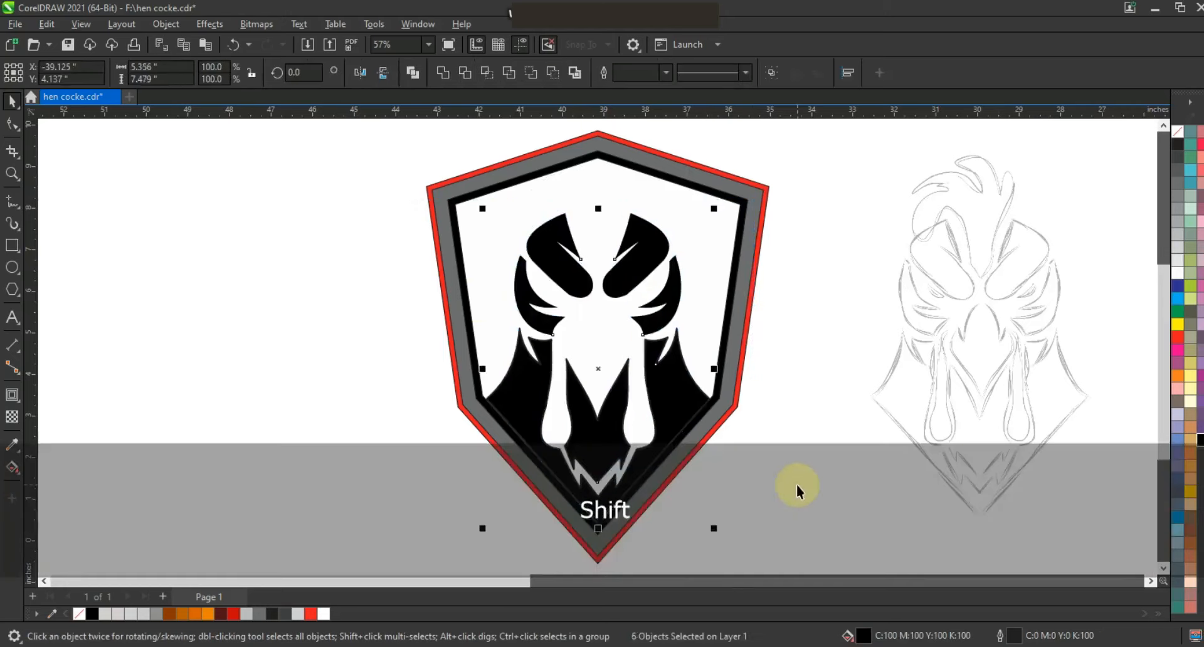
Repeat the same enlargement on the sketch bitmap beside the badge
left_click(977, 424)
key("ctrl+r")
left_click(721, 237)
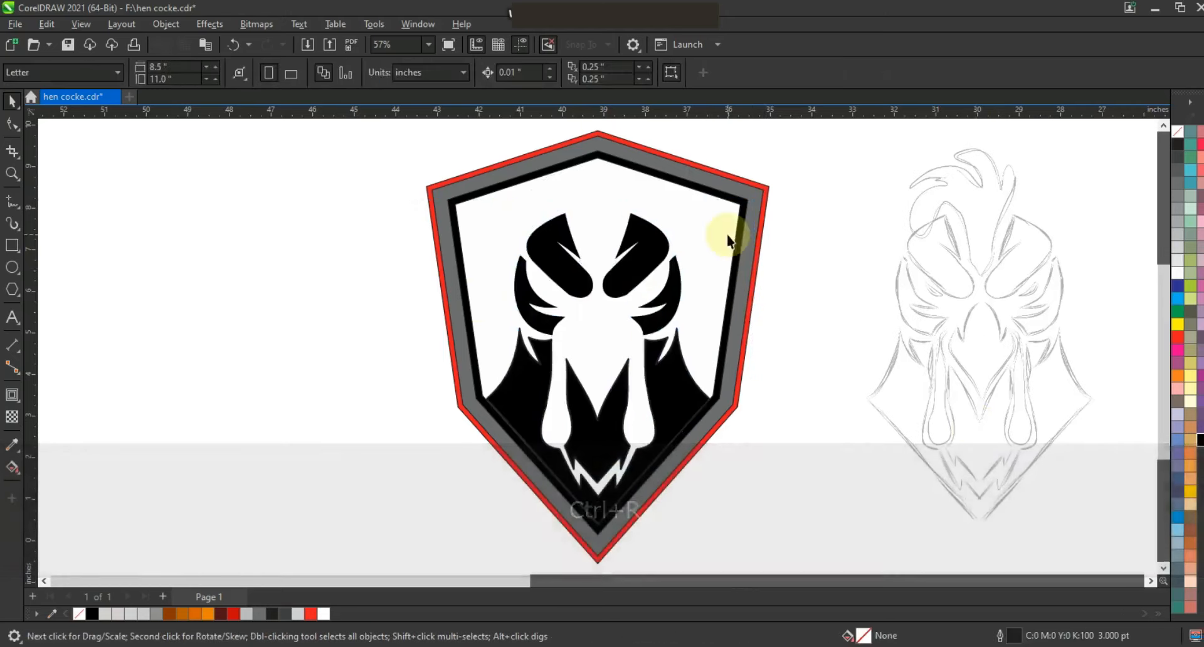
Recolour the six rooster shapes light grey (R211 G207 B206) without outlines and fill the innermost shield black
left_click_drag(356, 184, 749, 528)
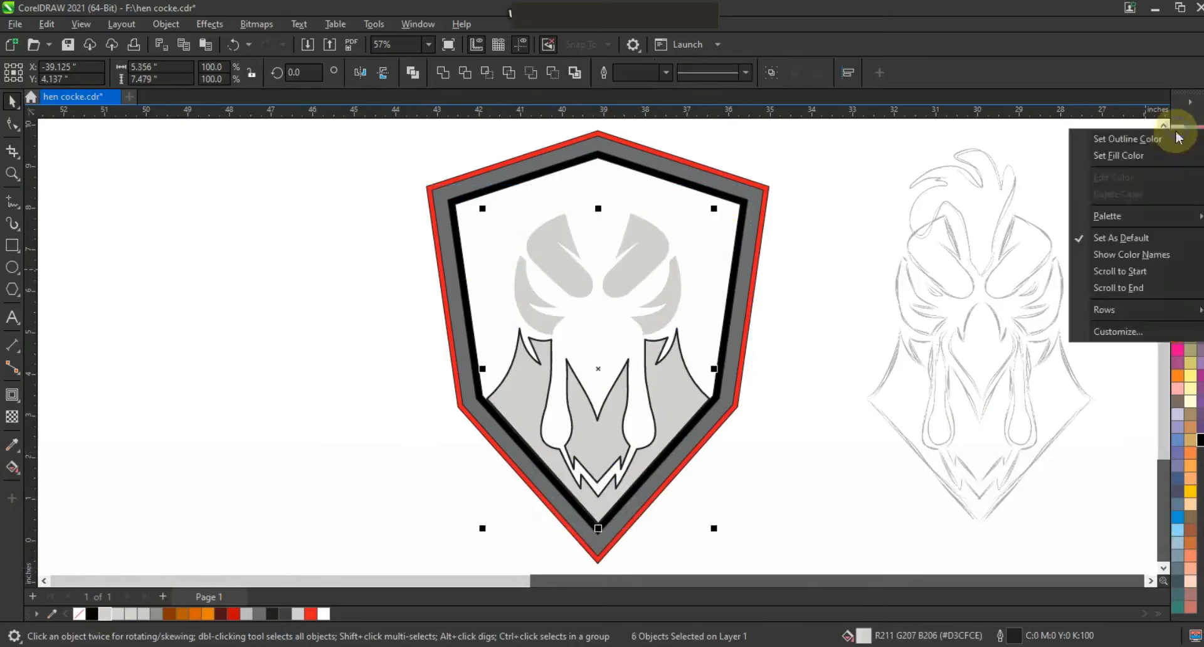
left_click(739, 209)
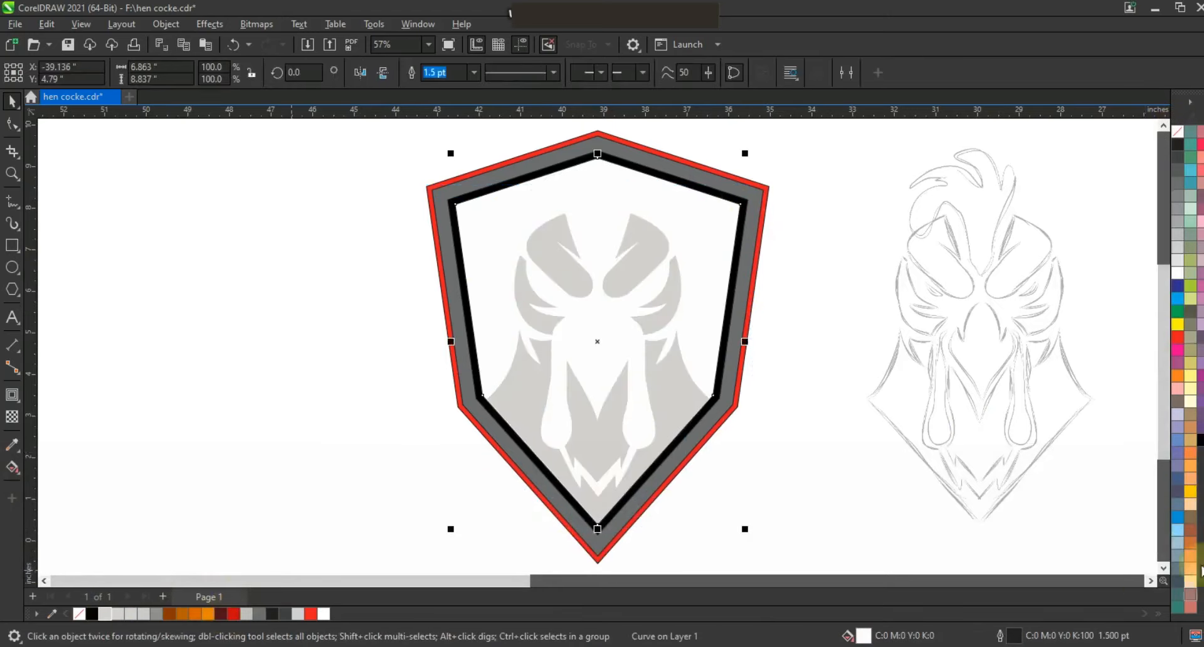
left_click(1199, 443)
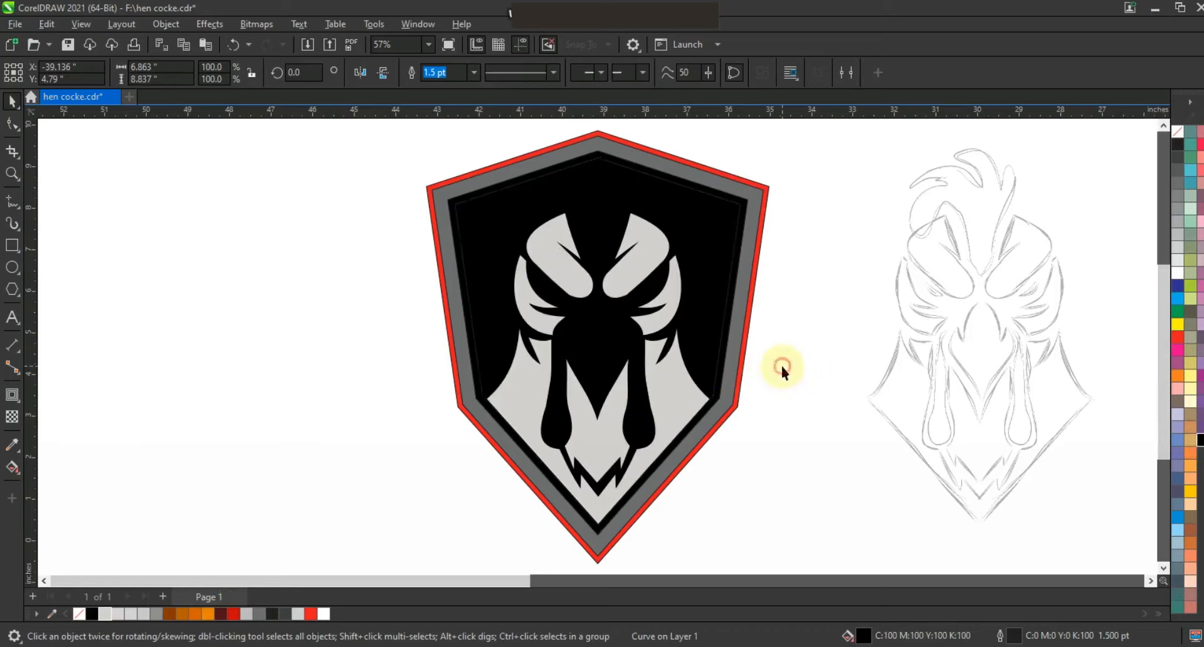
Save the recoloured badge drawing
left_click(811, 392)
key("ctrl+s")
Trace the left half of the beak on the sketch as a closed straight-segment shape about 0.8 by 2.5 inches with the Freehand tool
left_click(12, 174)
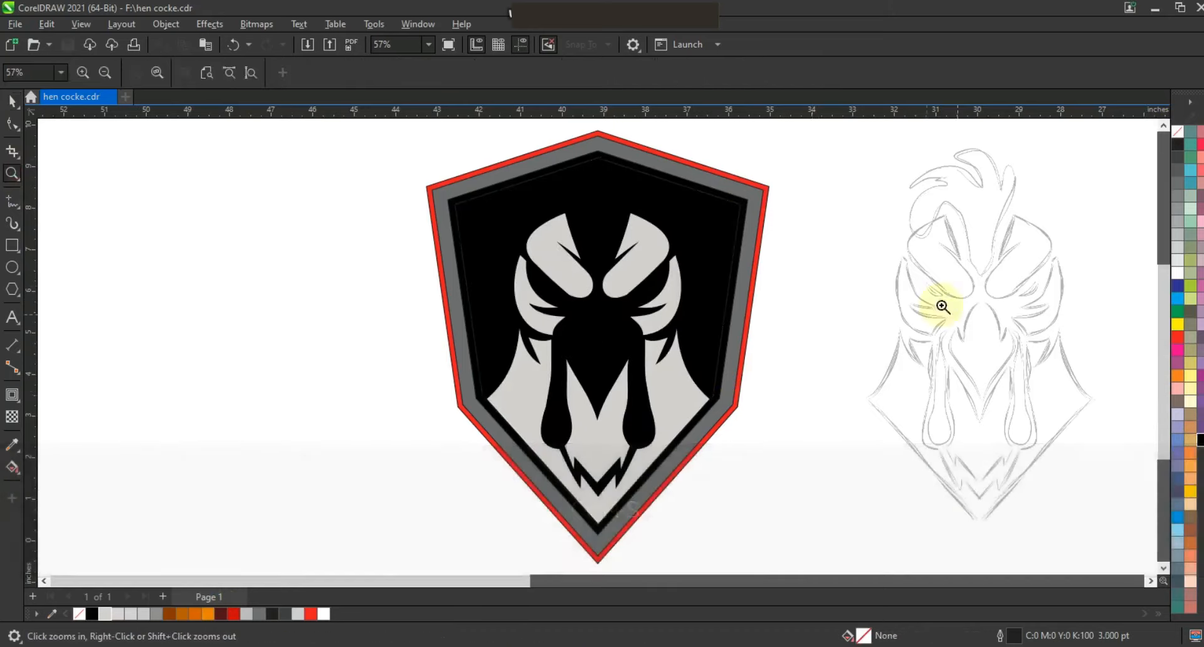
left_click_drag(873, 255, 1083, 435)
key("F5")
left_click(568, 236)
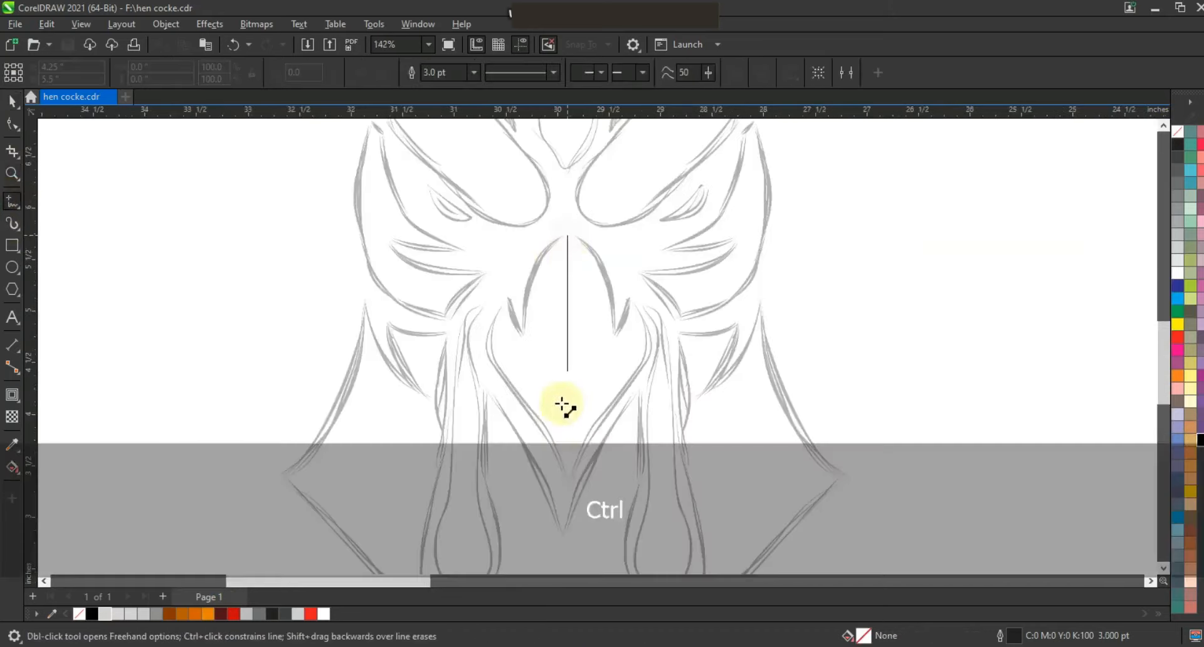
left_click(567, 494, "ctrl")
left_click(490, 355)
left_click(505, 299)
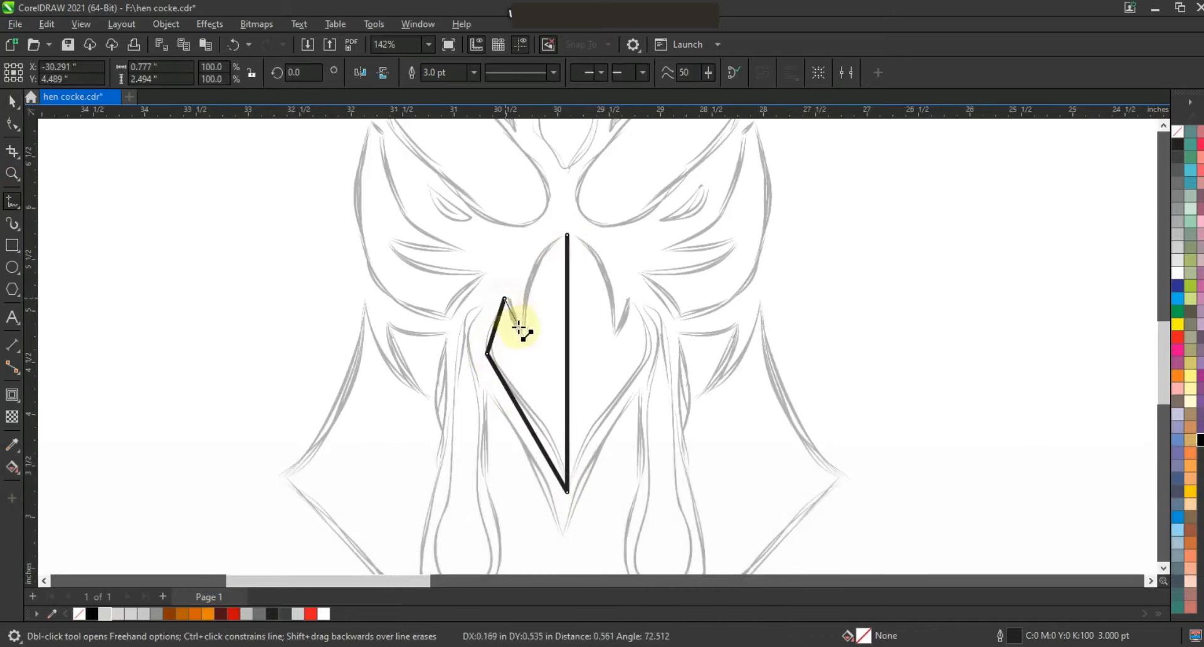
left_click(567, 239)
Convert the beak half's segments to curves and bend its upper, notch and lower outer edges to match the sketch
key("F10")
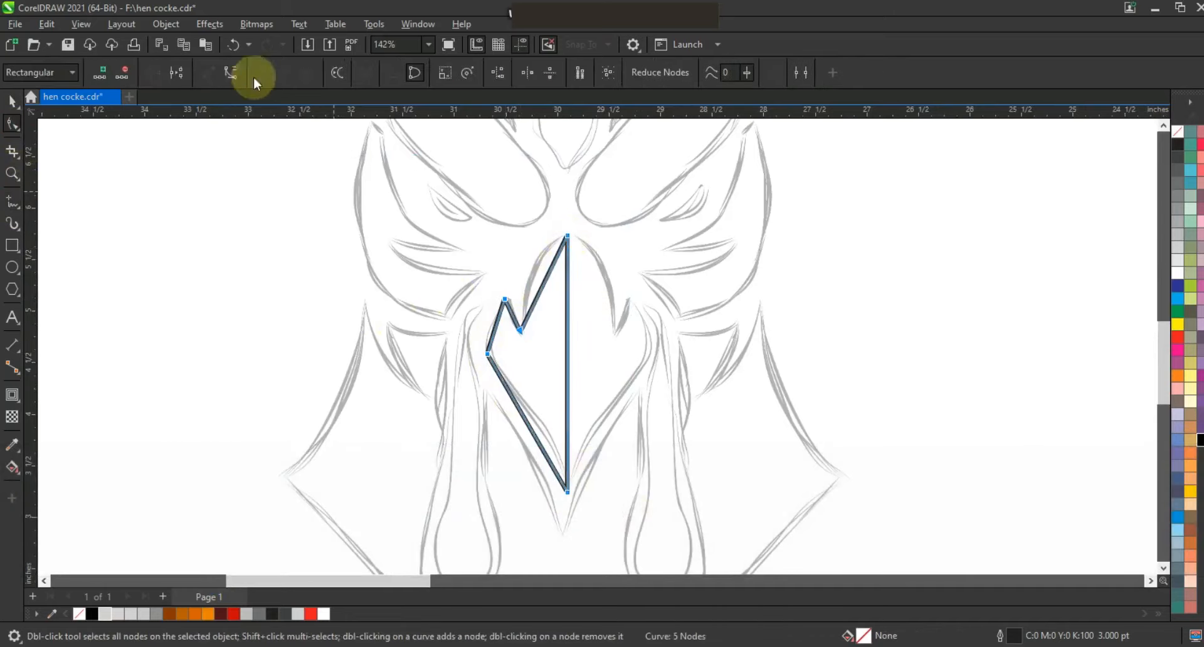
left_click_drag(541, 266, 521, 331)
left_click_drag(540, 451, 560, 433)
left_click_drag(506, 404, 498, 389)
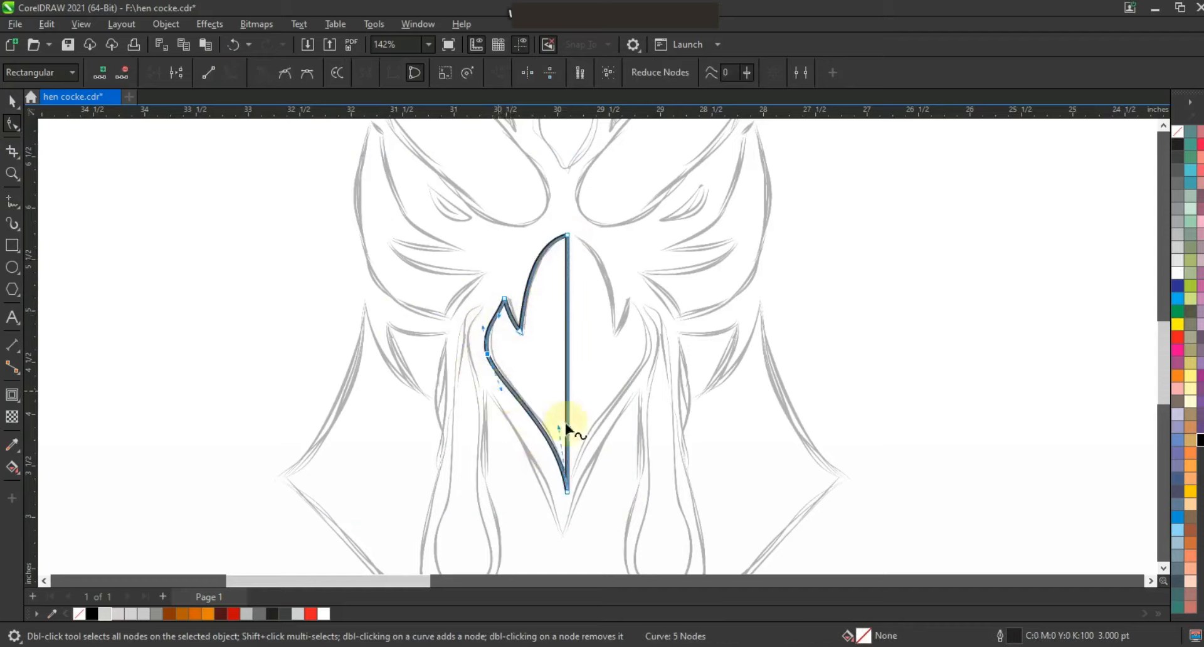
Mirror a copy of the beak half across its straight centre edge and weld both halves into one beak shape
left_click(9, 106)
right_click(567, 370)
left_click_drag(482, 364, 567, 370)
left_click(539, 360, "shift")
left_click(443, 73)
key("F3")
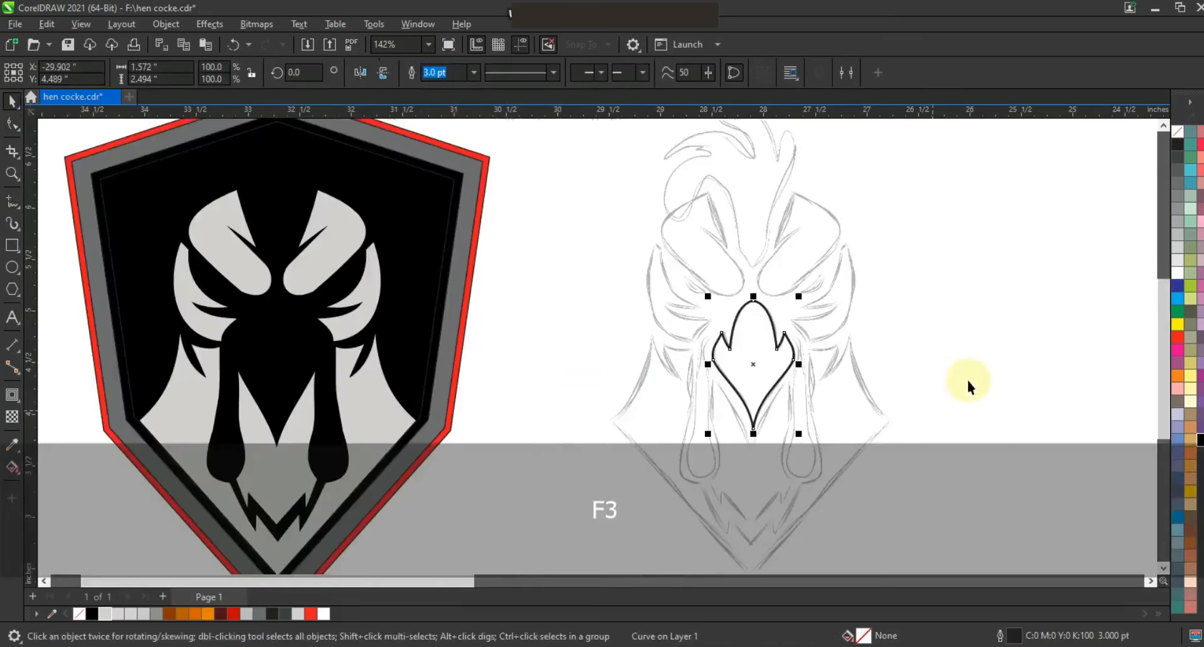
Fill the beak golden yellow (C0 M20 Y100 K0) without an outline and centre it on the rooster's face in the badge
left_click(1189, 478)
left_click(1190, 493)
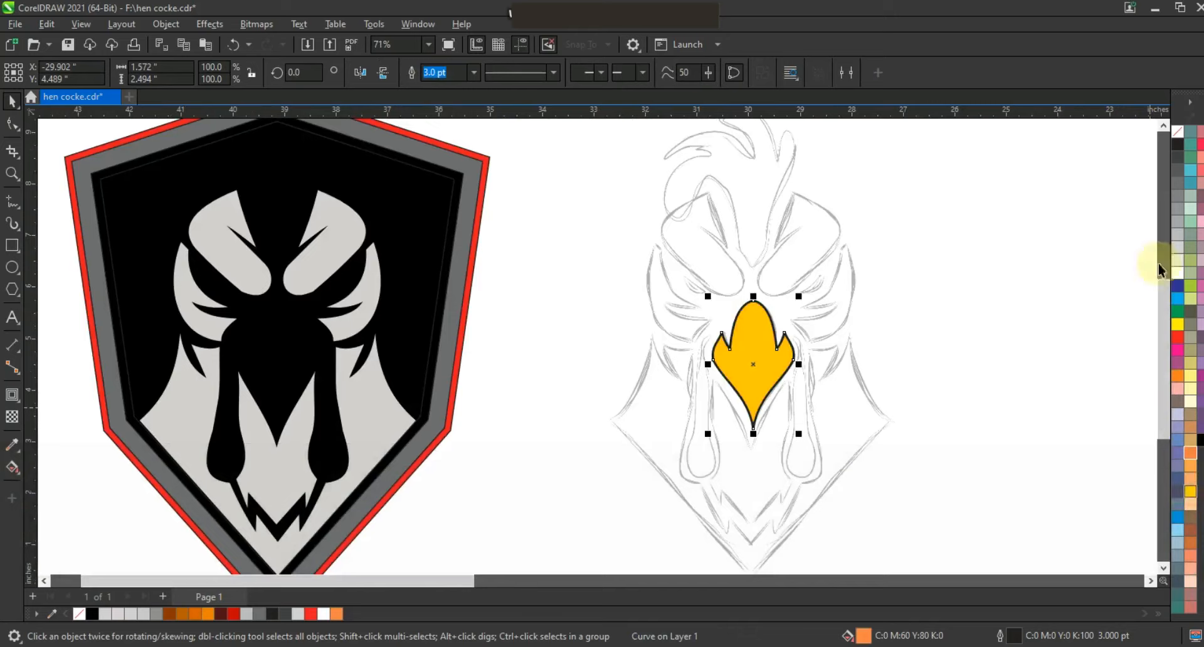
right_click(1179, 134)
left_click(1162, 146)
left_click(303, 355, "shift")
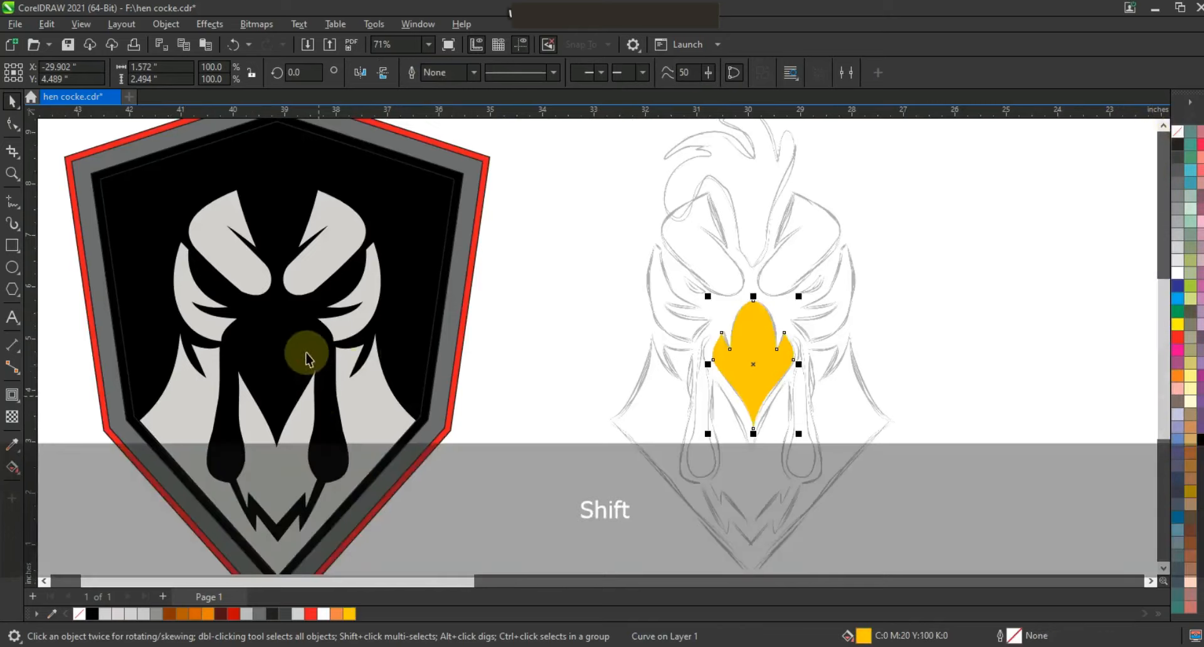
key("c")
key("F3")
key("Escape")
Trace the comb on the sketch as a closed straight-segment shape about 2.5 by 3 inches with the Freehand tool
left_click(12, 173)
left_click_drag(634, 226, 864, 382)
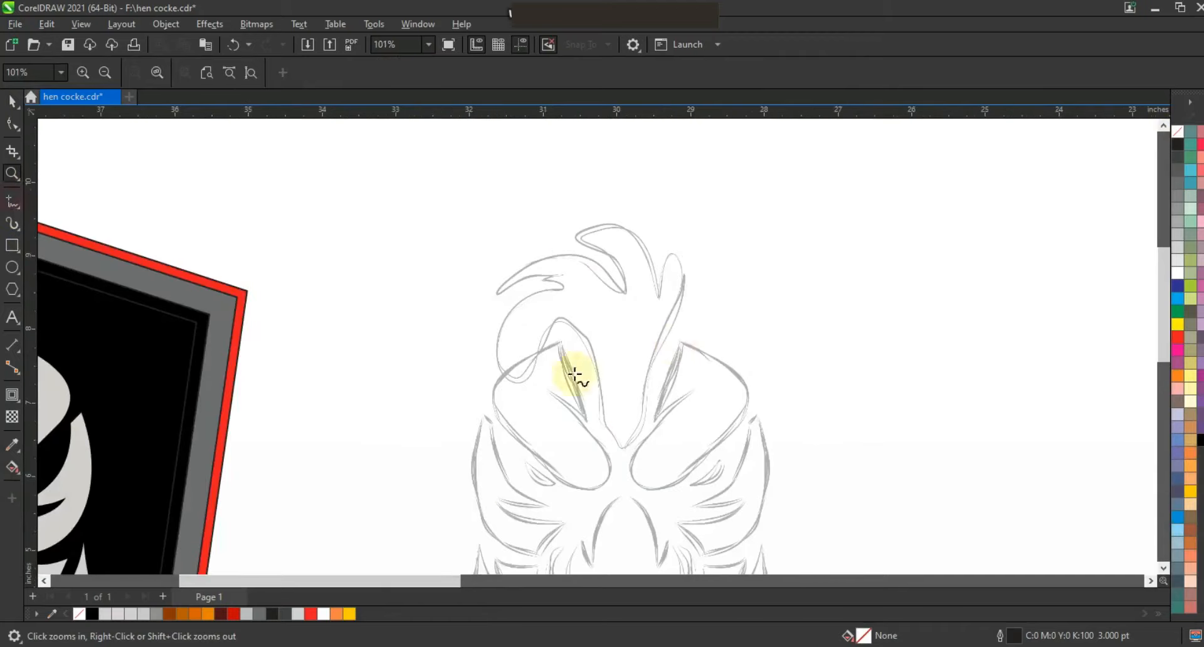
key("F5")
left_click(626, 449)
double_click(604, 408)
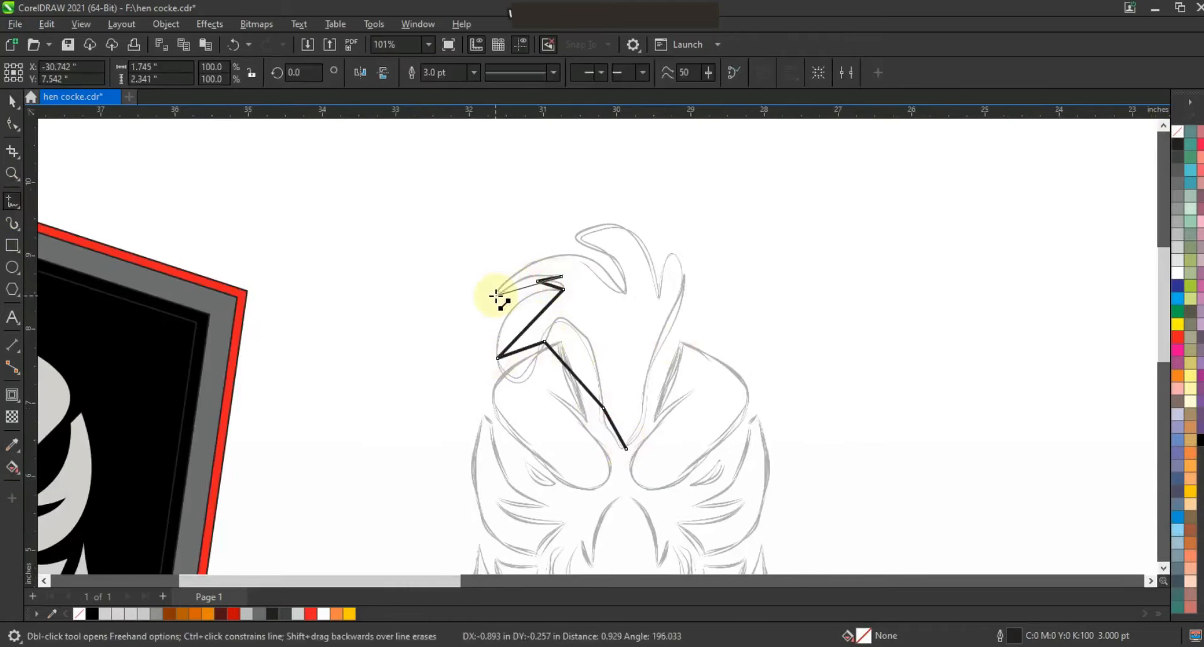
left_click(627, 449)
Convert the comb's segments to curves and bend the lower left lobe and the edge down to the base to match the sketch
left_click(12, 123)
left_click_drag(382, 183, 753, 498)
key("shift+F2")
key("Escape")
left_click_drag(474, 298, 432, 270)
mouse_move(436, 359)
left_mouse_down()
mouse_move(461, 358)
mouse_move(479, 401)
mouse_move(458, 418)
left_mouse_up()
mouse_move(545, 379)
left_mouse_down()
mouse_move(573, 408)
mouse_move(602, 334)
mouse_move(540, 316)
mouse_move(652, 466)
left_mouse_up()
left_click_drag(649, 518, 665, 536)
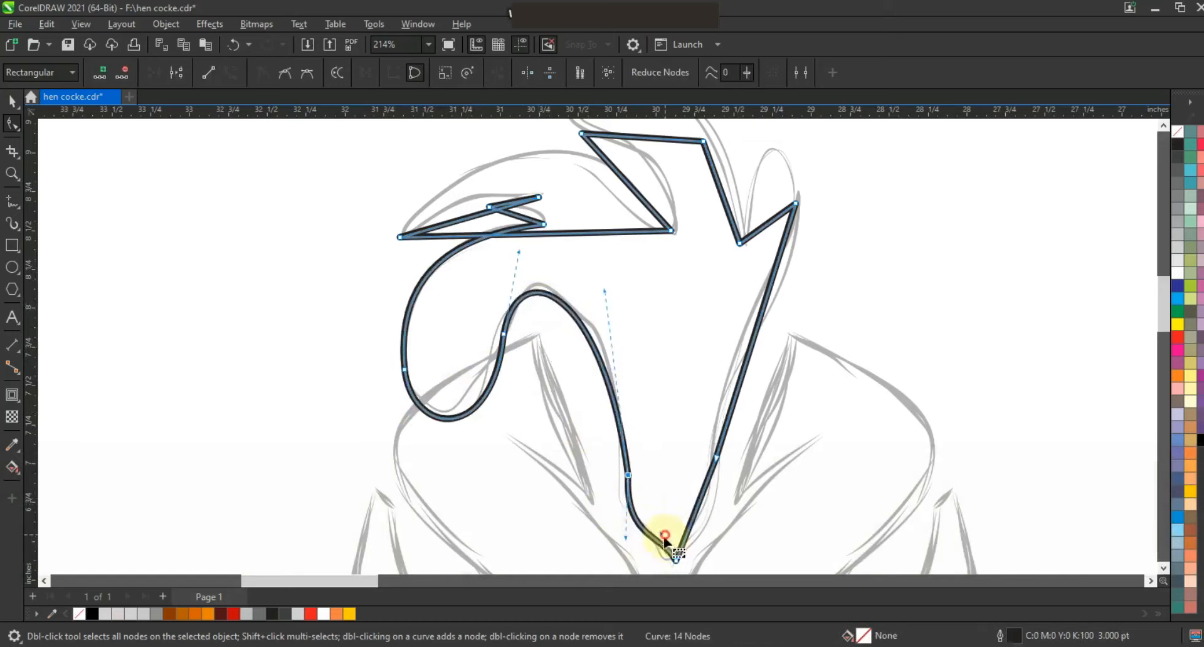
Bend the comb's right edge, right lobe and top lobe to follow the sketch
left_click_drag(733, 399, 724, 392)
left_click_drag(763, 284, 798, 283)
left_click_drag(778, 217, 791, 155)
left_click_drag(759, 232, 760, 188)
left_click_drag(619, 218, 572, 177)
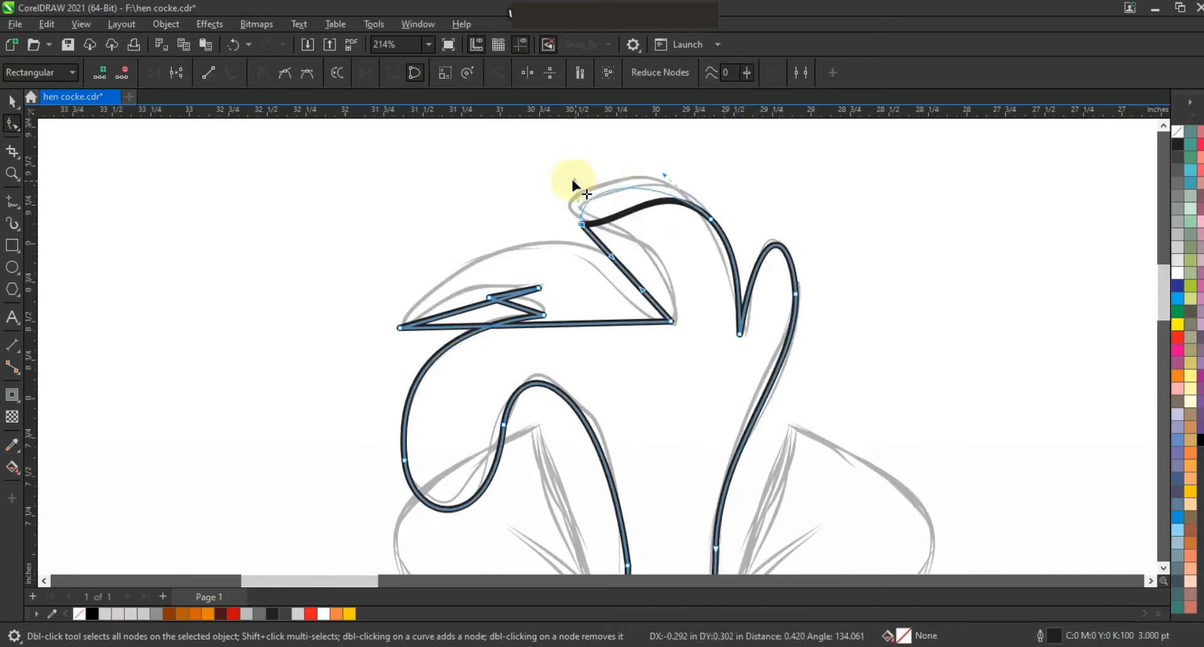
left_click(601, 190)
Curve the underside of the comb's top lobe and the upper left feather with its small notch to match the sketch
left_click_drag(642, 289, 665, 248)
left_click_drag(612, 256, 597, 256)
left_click_drag(567, 325, 478, 247)
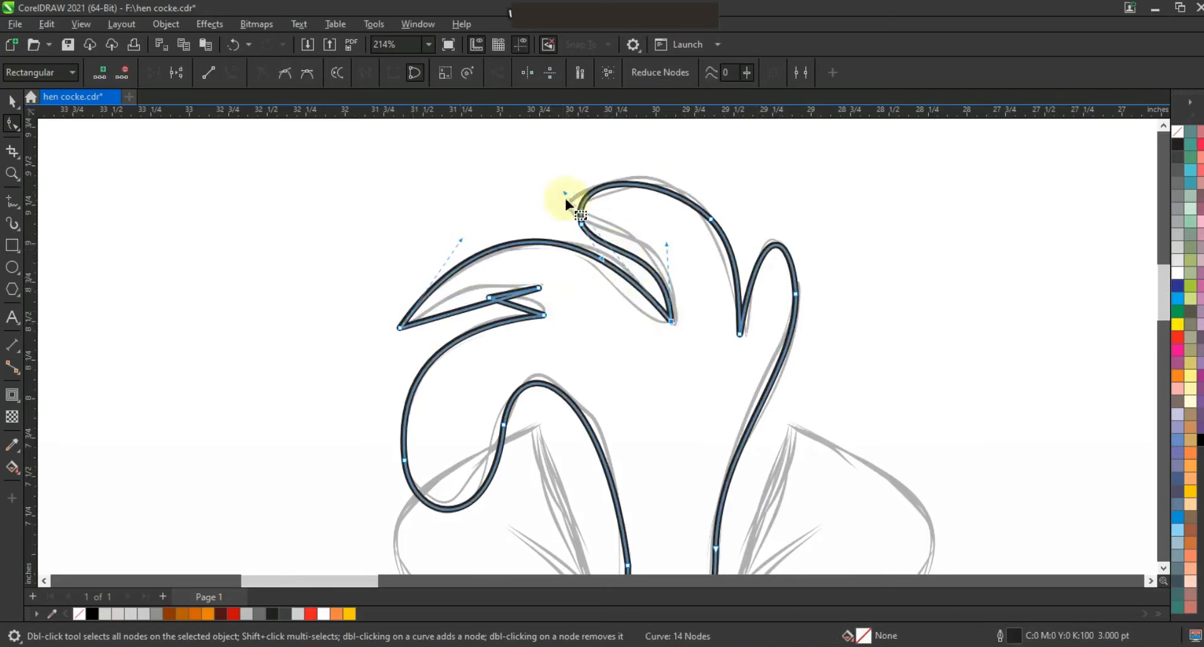
left_click(474, 311)
left_click(515, 313)
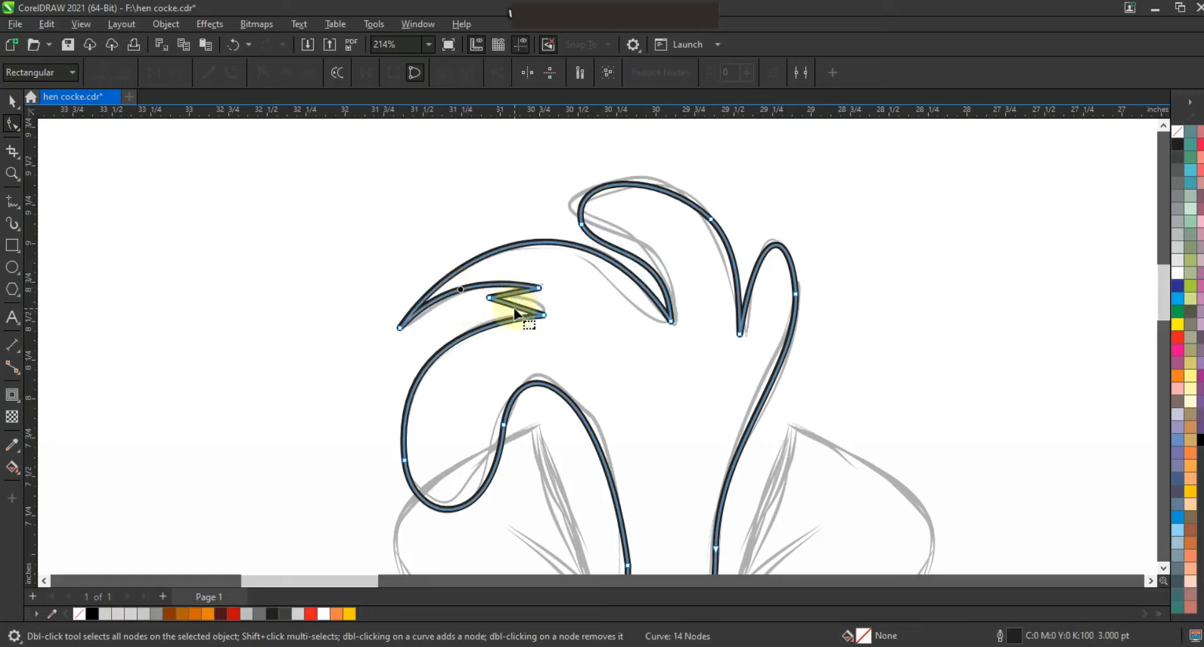
left_click(200, 190)
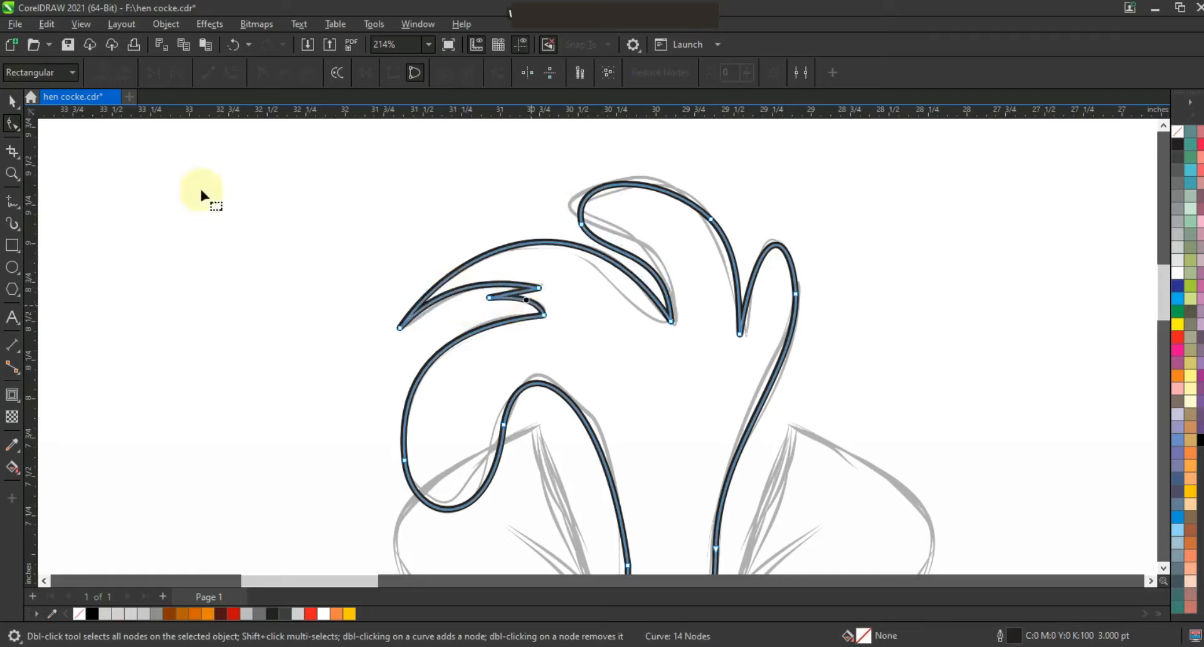
key("F3")
Add a one-step outside contour around the comb, about 2.8 by 3.2 inches overall, and break it apart from the comb
left_click(12, 100)
left_click(12, 395)
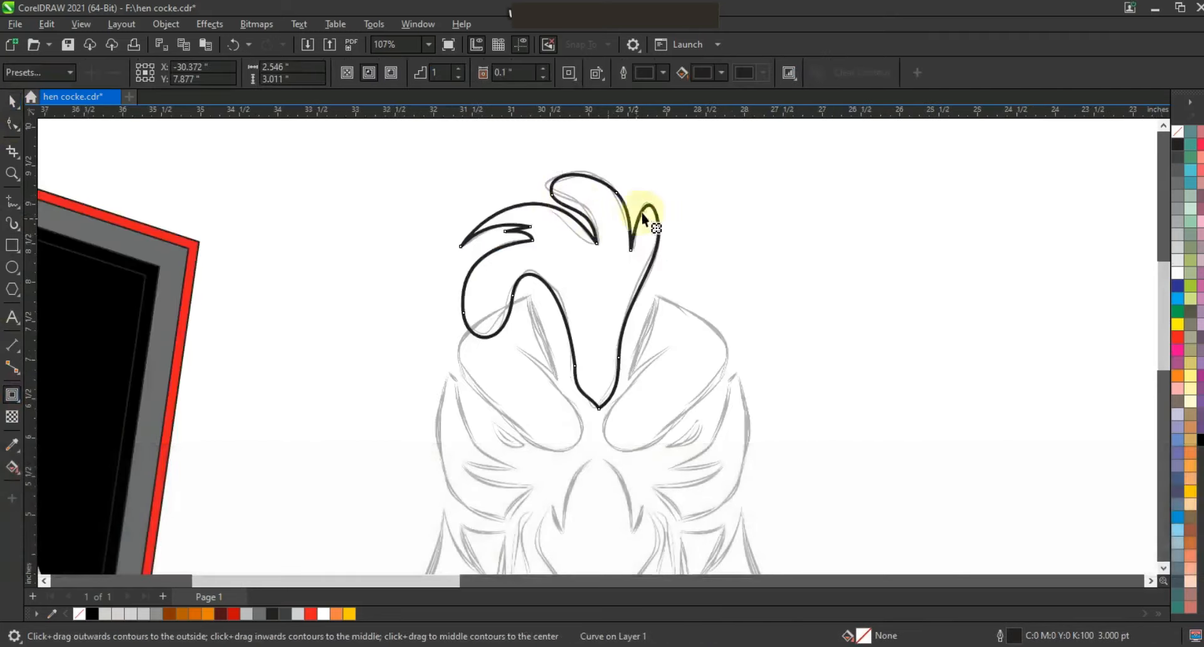
left_click_drag(643, 214, 665, 165)
left_click(12, 101)
left_click(165, 24)
left_click(210, 375)
scroll(897, 258, "down", 1)
key("Escape")
Set both comb shapes' outline to beige grey (C0 M0 Y20 K40) and move them onto the rooster's head in the badge
left_click_drag(946, 171, 596, 351)
right_click(1185, 337)
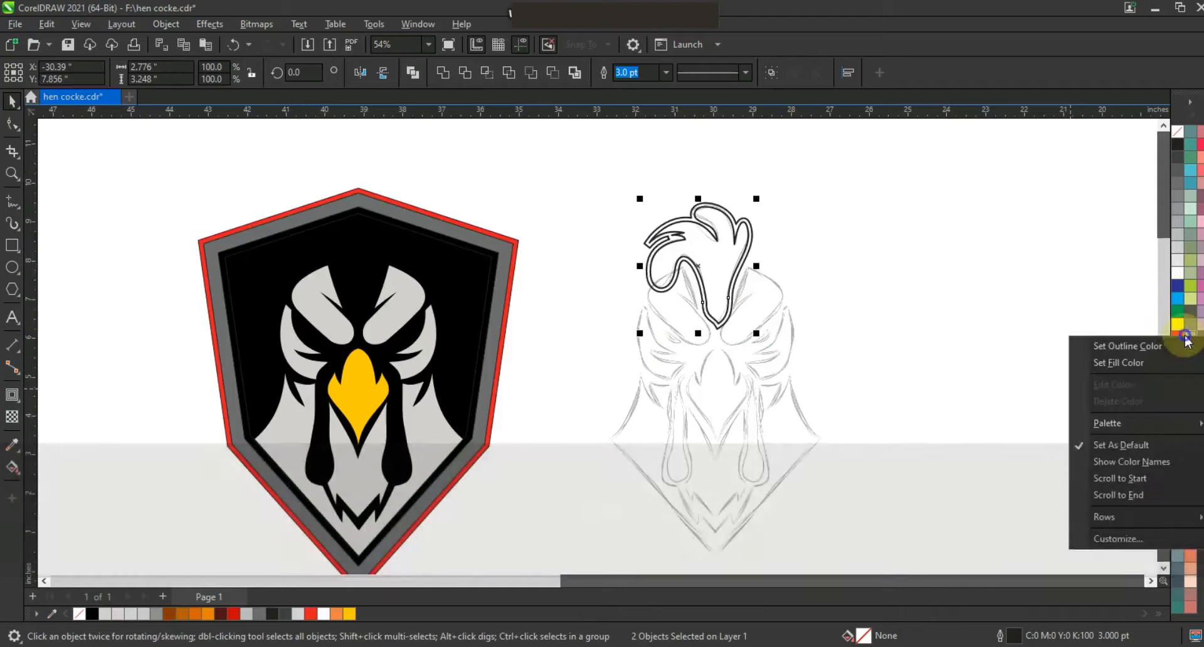
left_click(1127, 346)
left_click_drag(694, 255, 335, 263)
key("F3")
key("Right")
key("Right")
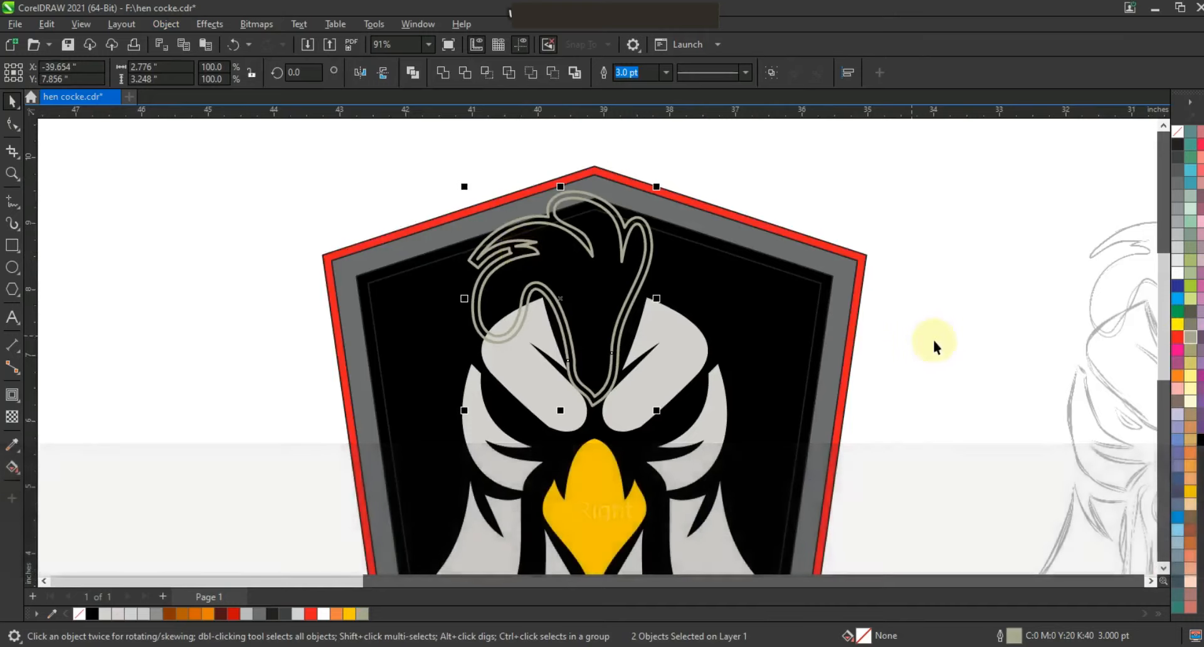
left_click(935, 339)
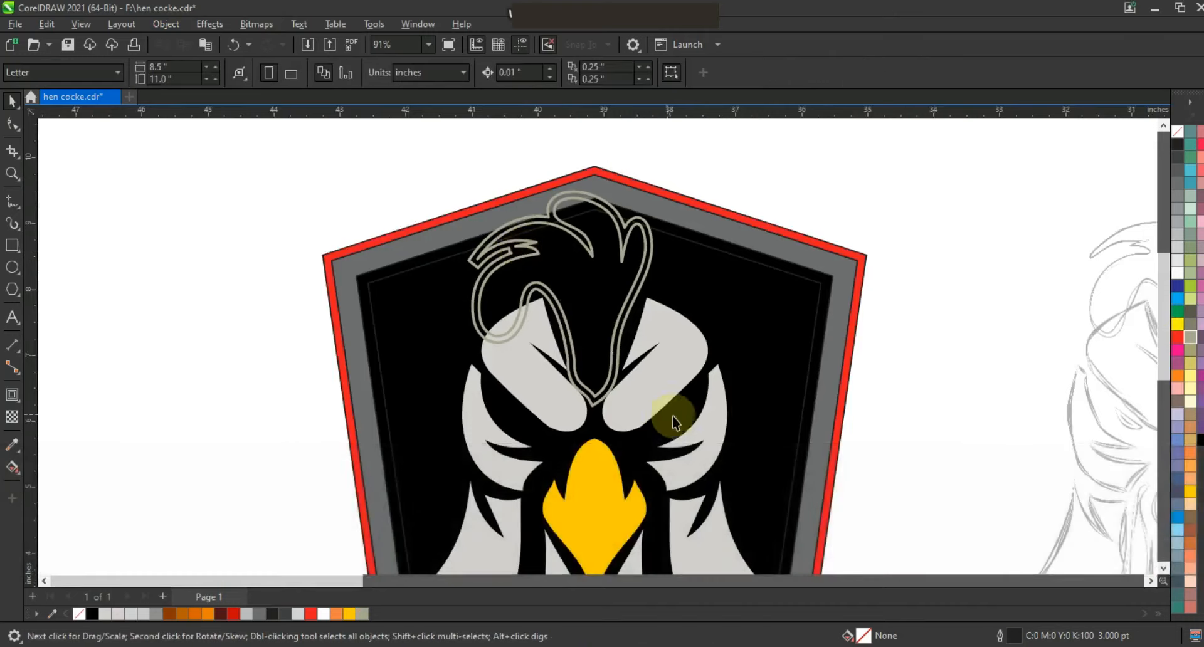
Fill the outer comb shape black and the inner comb red (C0 M100 Y100 K0), both without outlines
left_click(596, 409)
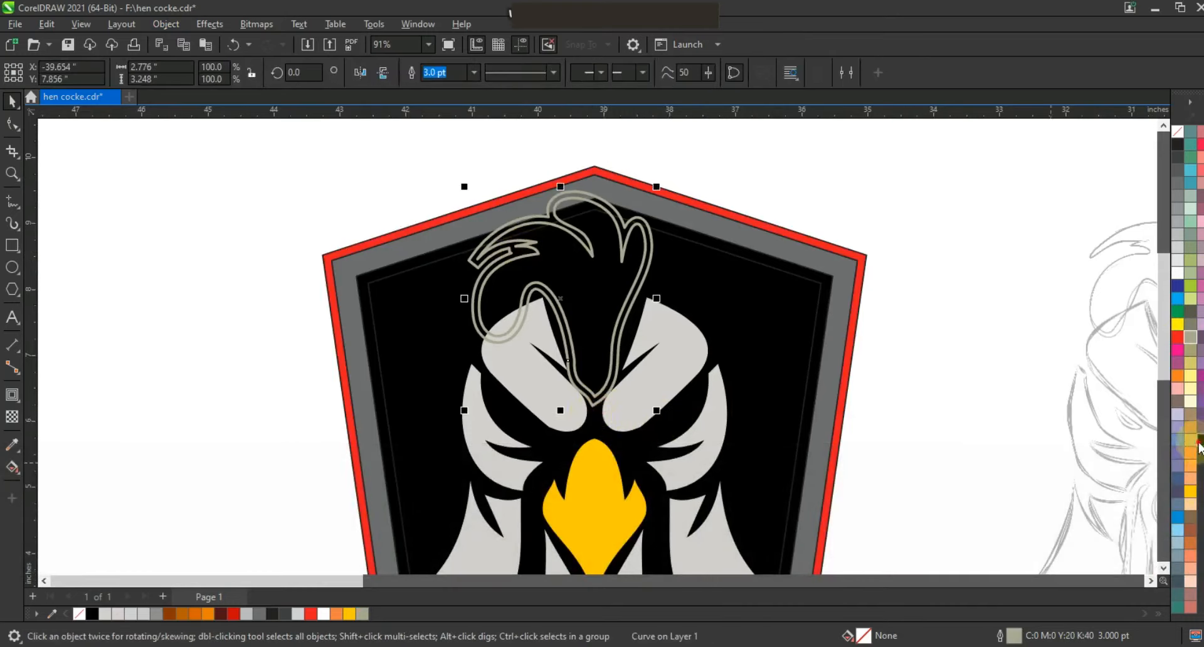
left_click(1199, 444)
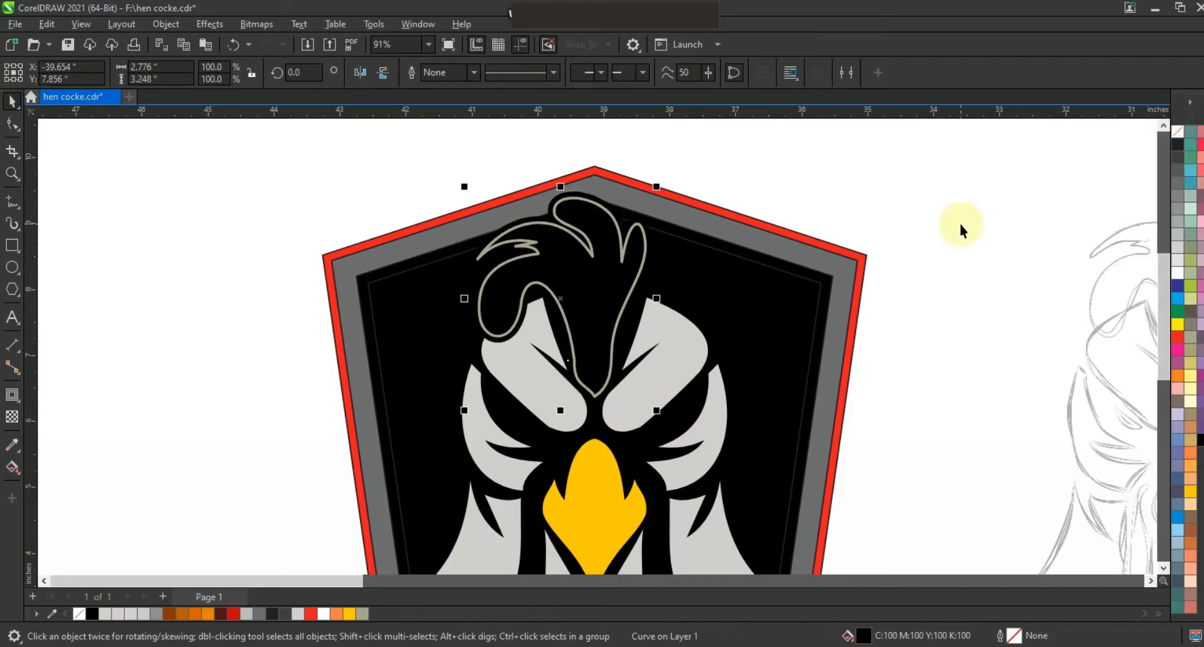
left_click(635, 277)
left_click(1177, 337)
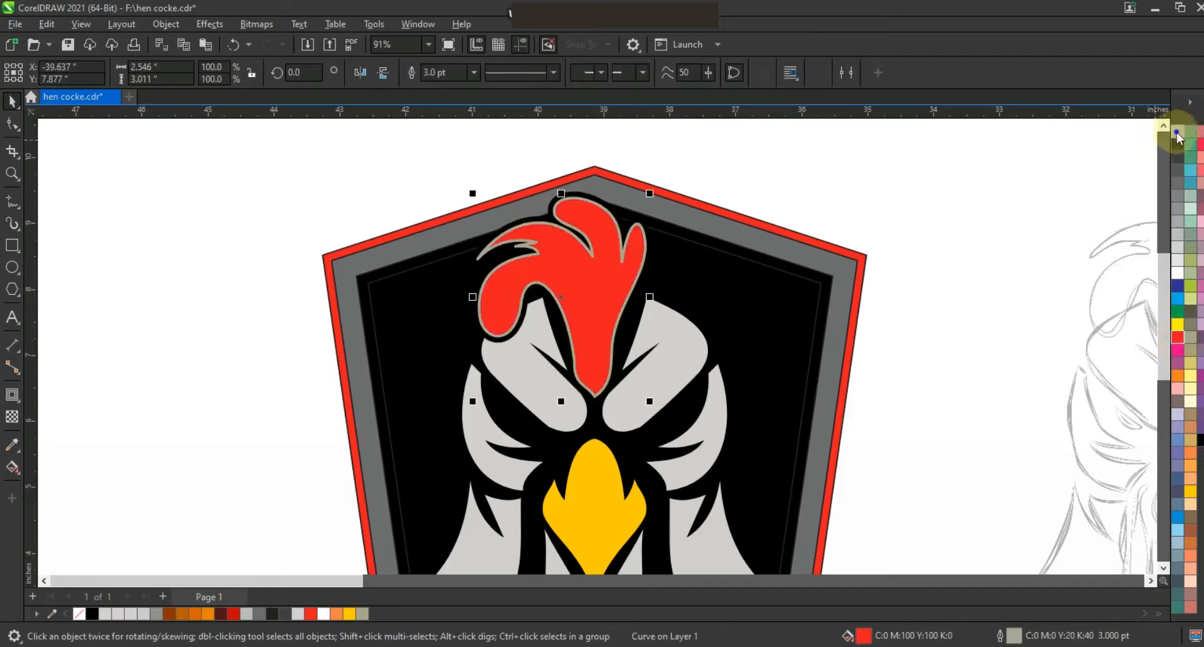
left_click(925, 236)
scroll(701, 185, "down", 2)
key("Escape")
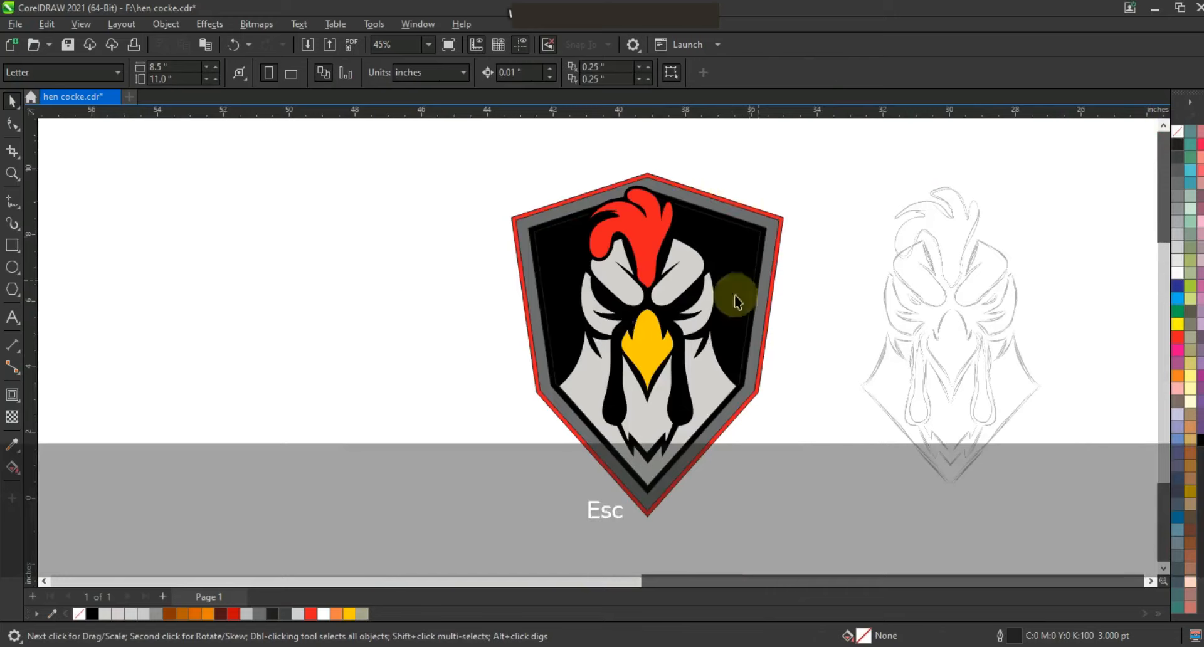
Trace the left eye on the sketch as a closed shape about 0.5 by 0.4 inches and curve its lower edge
scroll(936, 169, "down", 1)
key("Escape")
left_click(14, 176)
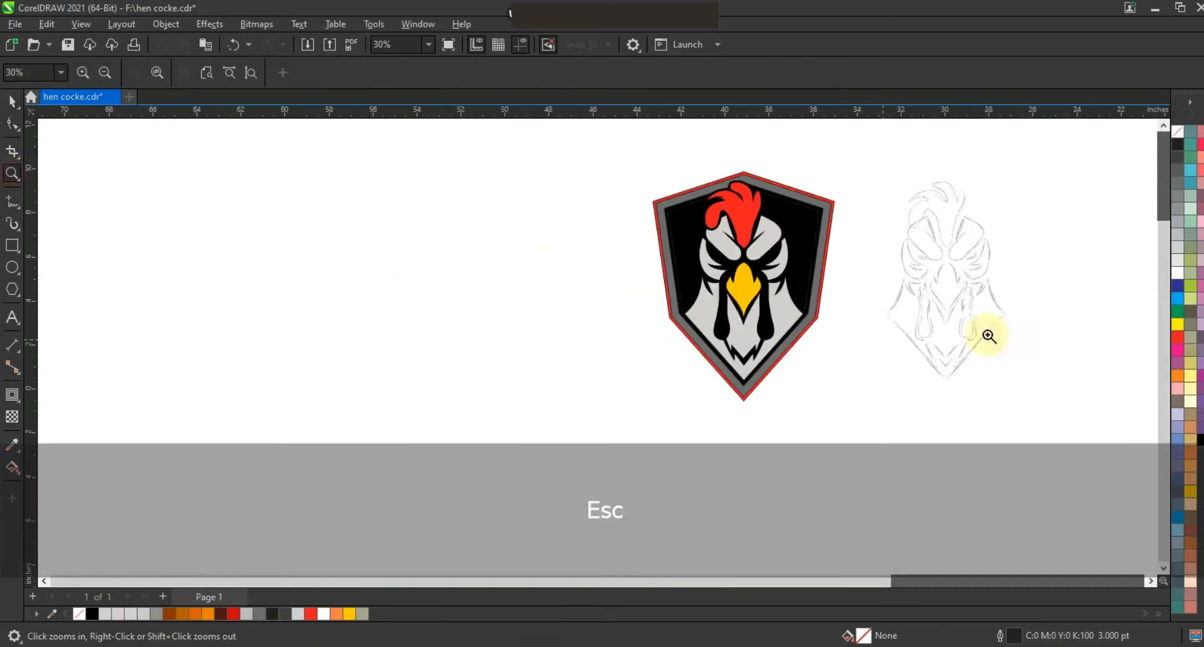
left_click_drag(873, 236, 1013, 302)
left_click(12, 202)
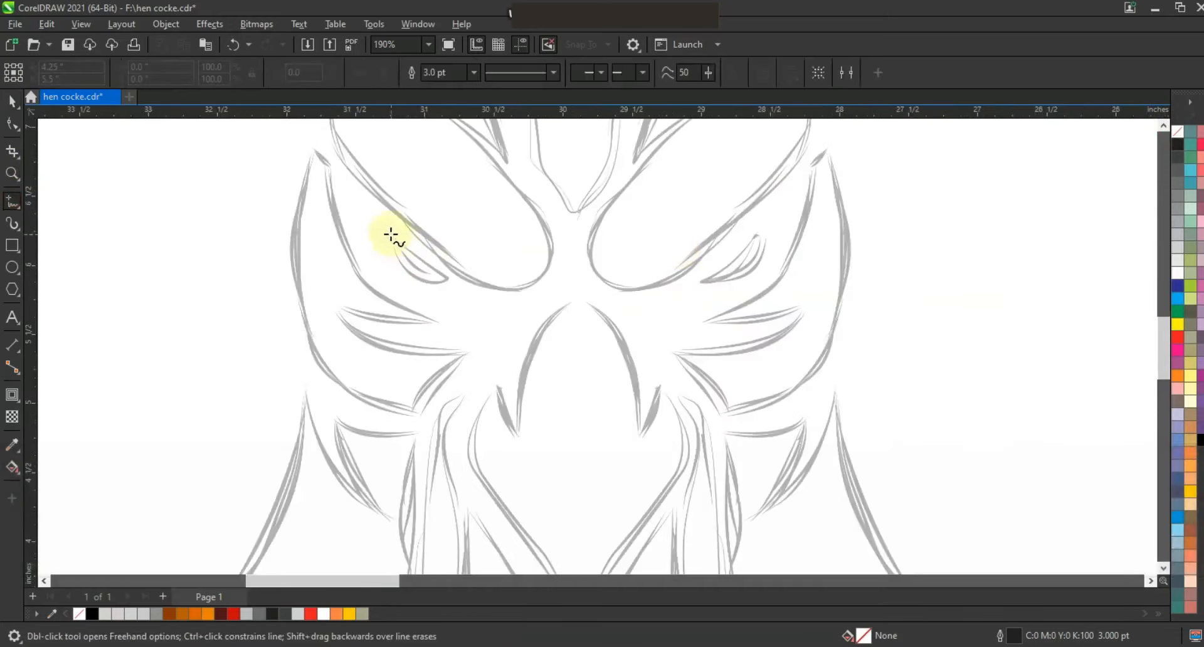
left_click(453, 283)
left_click(13, 123)
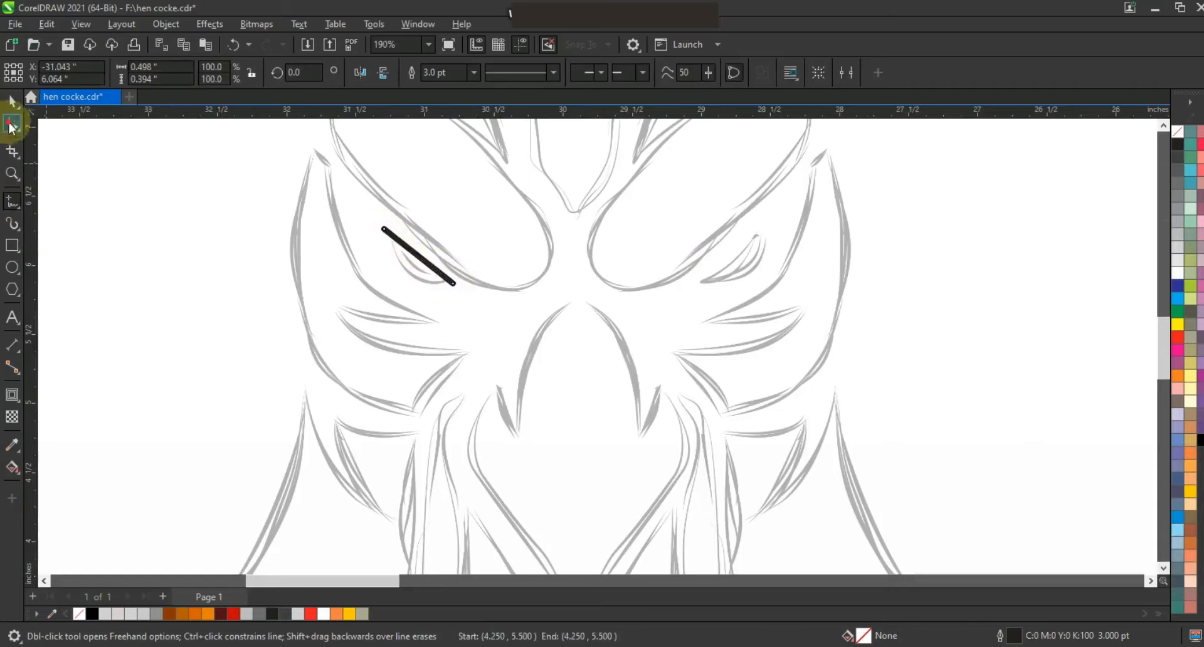
left_click(230, 72)
left_click_drag(430, 270, 419, 290)
left_click(13, 100)
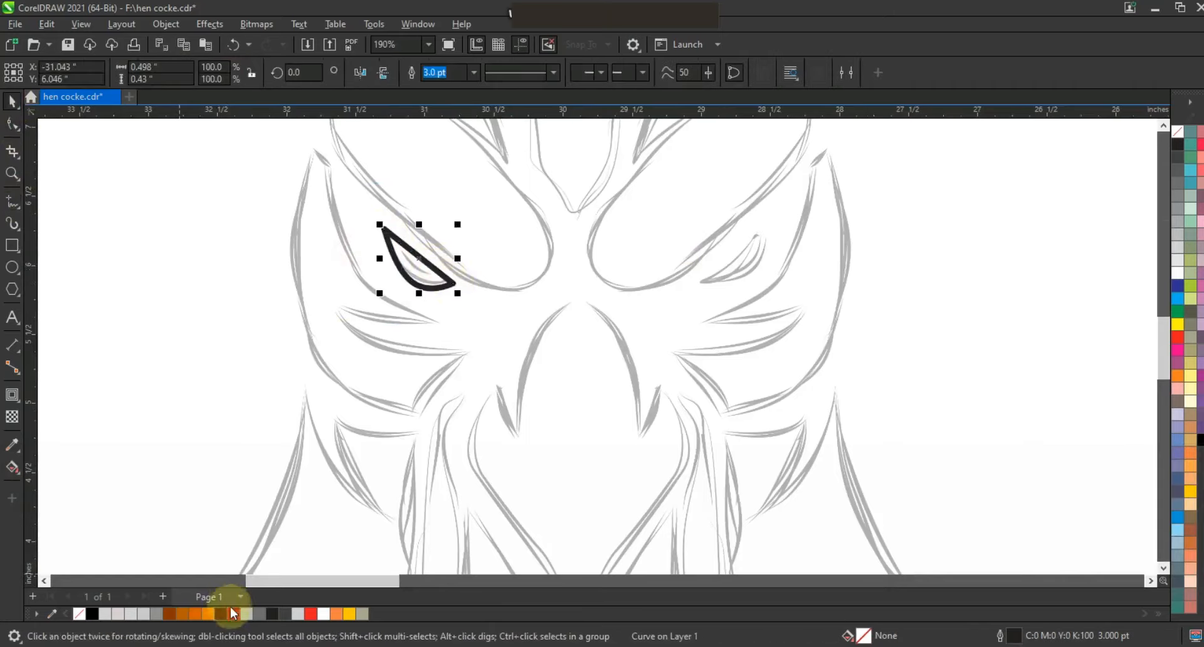
Mirror a copy of the eye onto the sketch's right eye and fill both dark red (R199 G6 B9) without outlines
left_click_drag(379, 259, 470, 262)
right_click(470, 262)
left_click_drag(496, 270, 732, 279)
left_click(398, 263, "shift")
right_click(1178, 131)
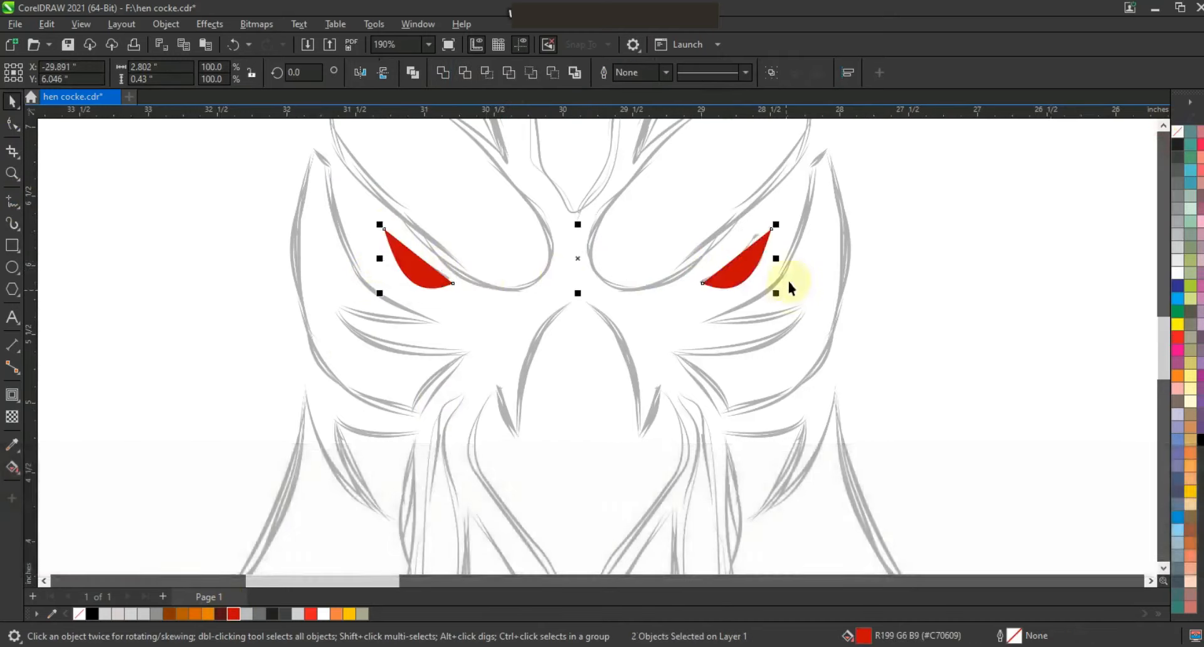
Combine the two eyes, place them under the brows in the badge and recolour them bright red
key("F3")
key("ctrl+l")
left_click(310, 613)
left_click(592, 419)
scroll(607, 388, "down", 2)
key("Escape")
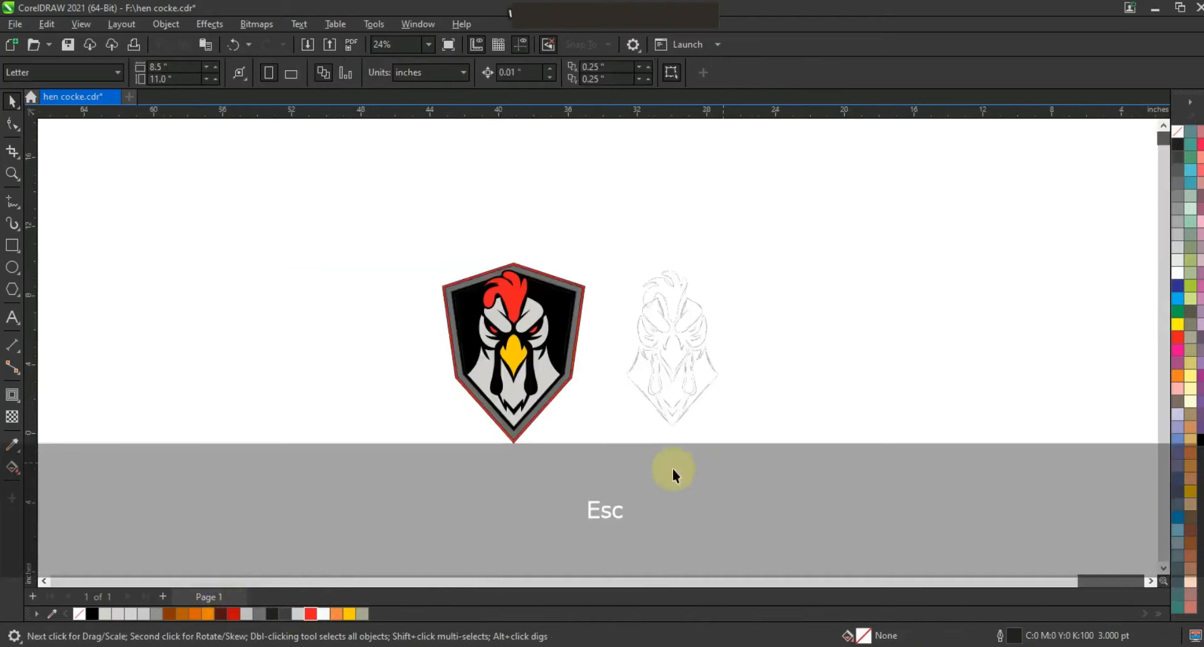
Recolour the badge's outer neck, brow and cheek feather shapes a lighter grey, leaving out the central throat shape
left_click_drag(387, 229, 807, 562)
key("shift+F2")
key("Escape")
left_click(10, 174)
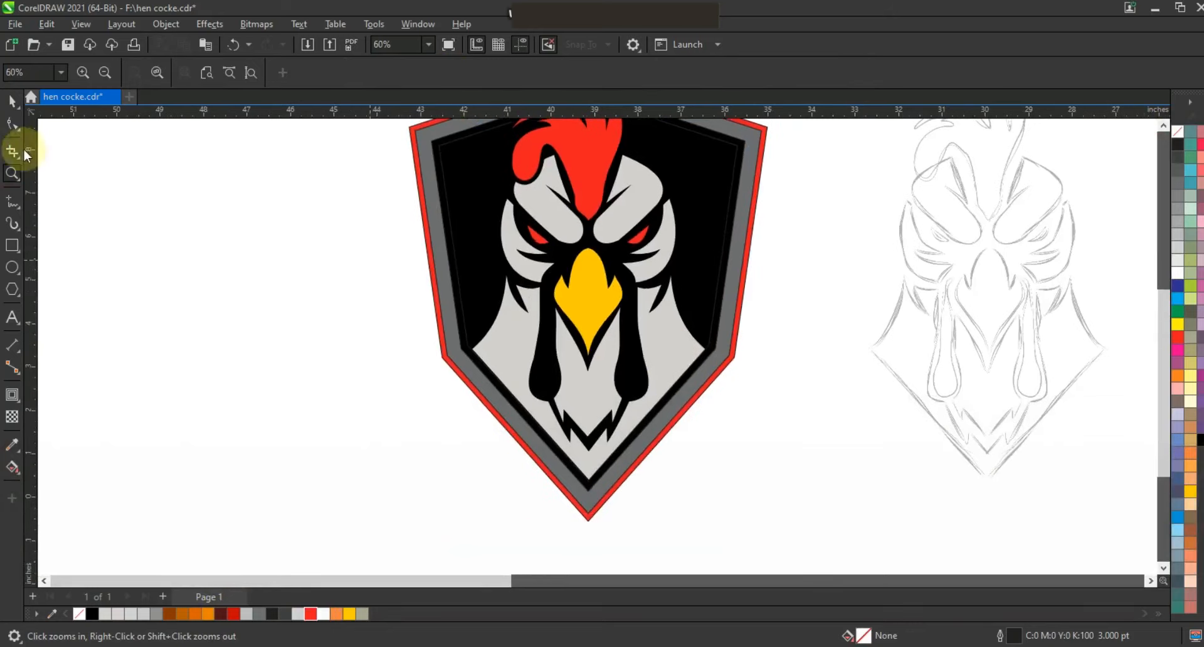
left_click(12, 101)
left_click(667, 380)
left_click(629, 209, "shift")
left_click(560, 227, "shift")
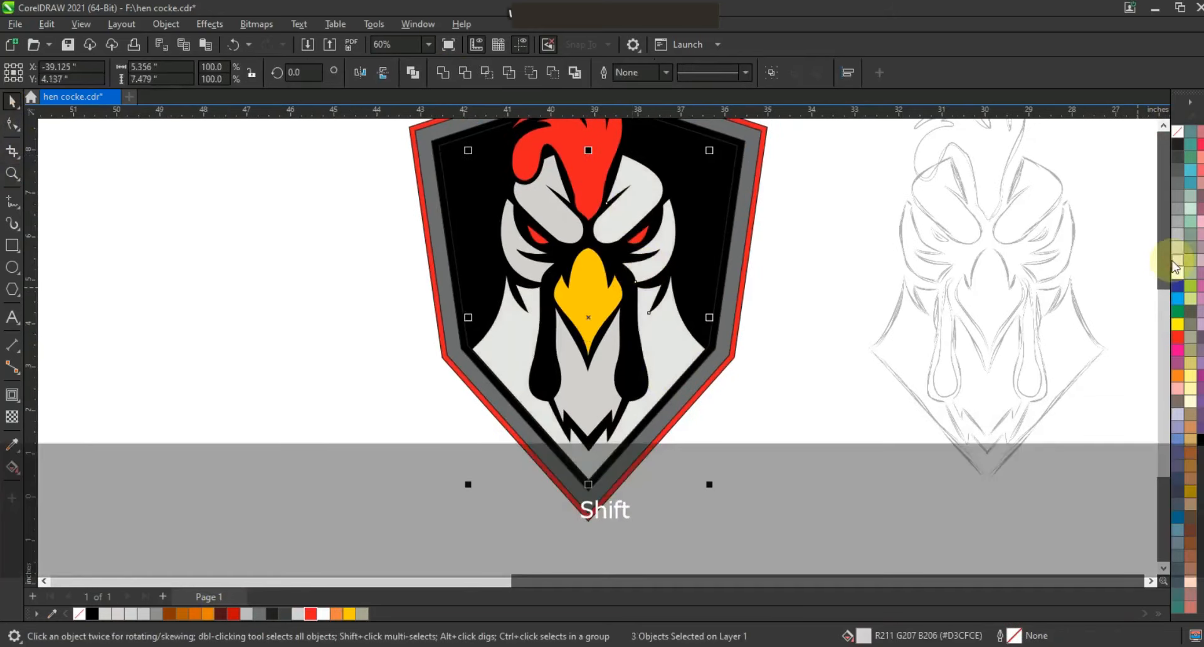
key("ctrl+r")
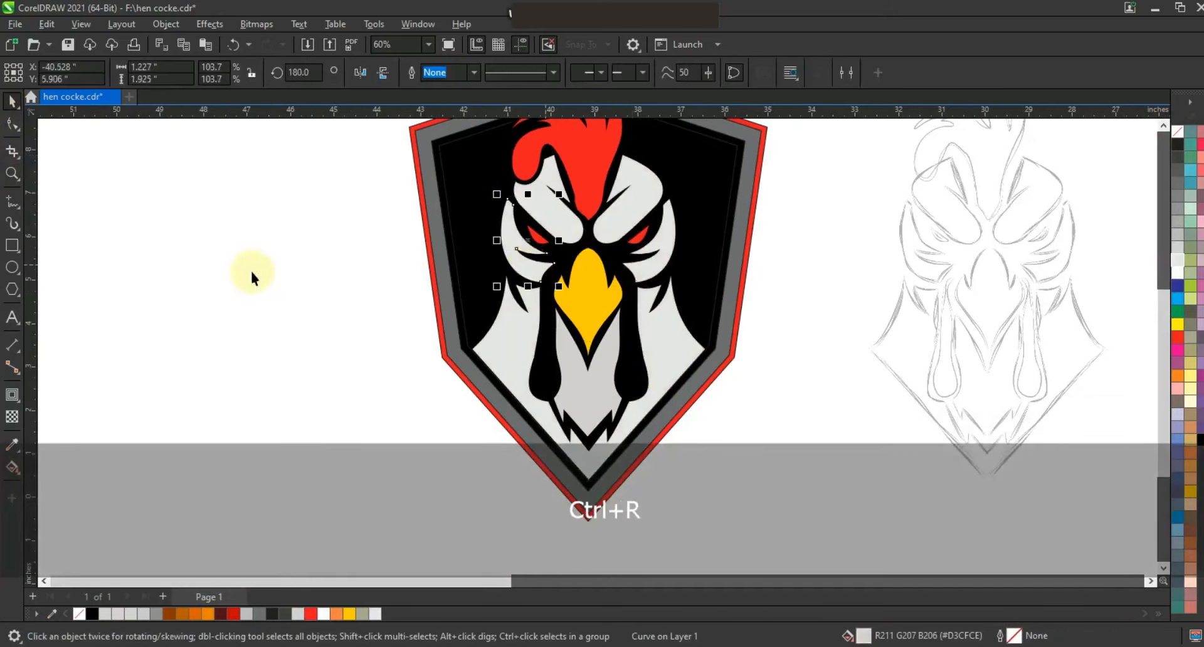
Draw a 1 pt Freehand outline for shading from the right wattle around the neck feather's edge to the shield's lower tip
key("z")
left_click_drag(478, 242, 825, 502)
left_click(11, 202)
left_click(473, 72)
left_click(449, 128)
left_click(569, 299)
left_click(603, 226)
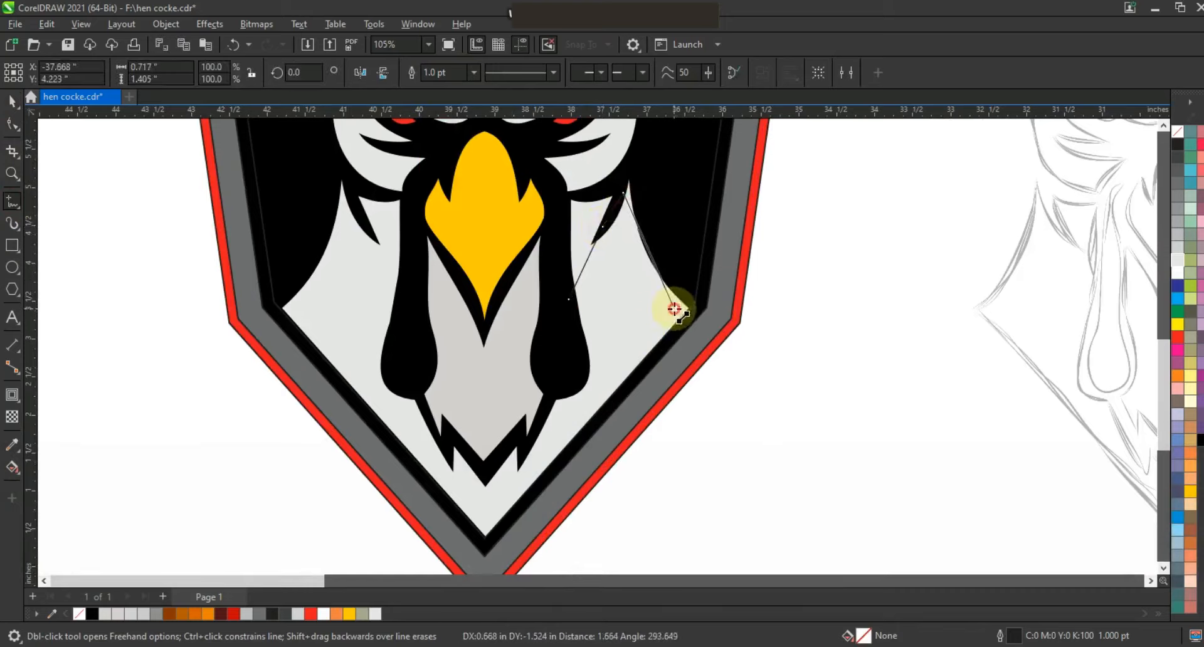
left_click(593, 407)
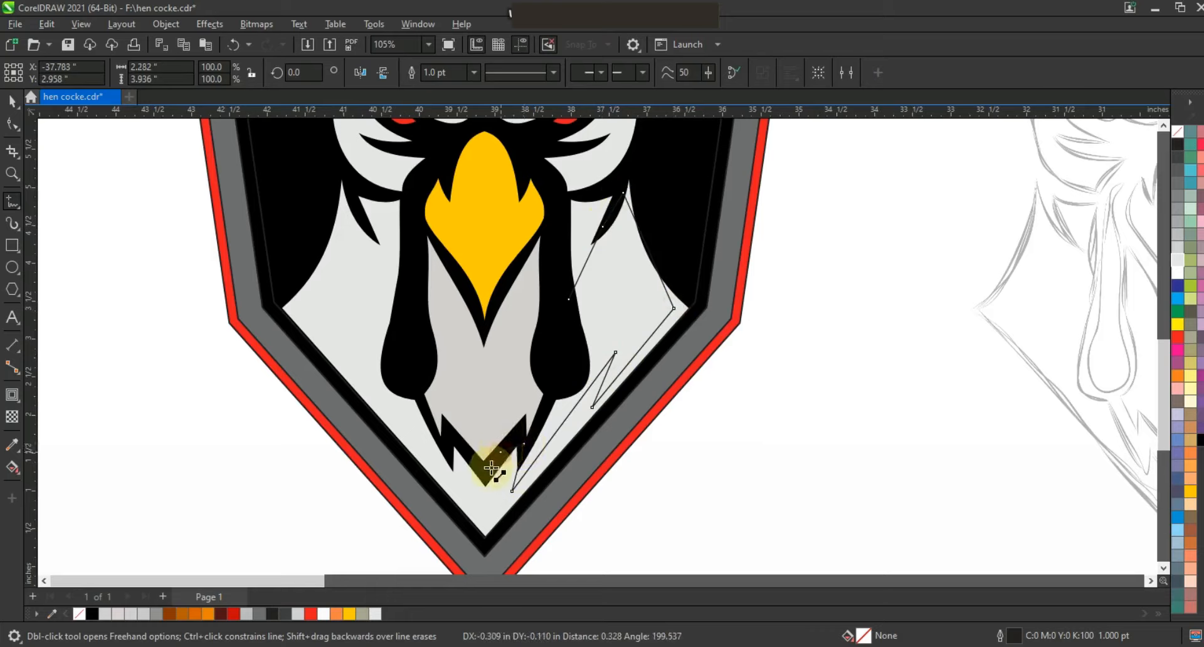
double_click(487, 550)
Reshape the shading line by extending its start into the wattle and curving its neck-edge and lower feather segments
left_click(12, 127)
key("Escape")
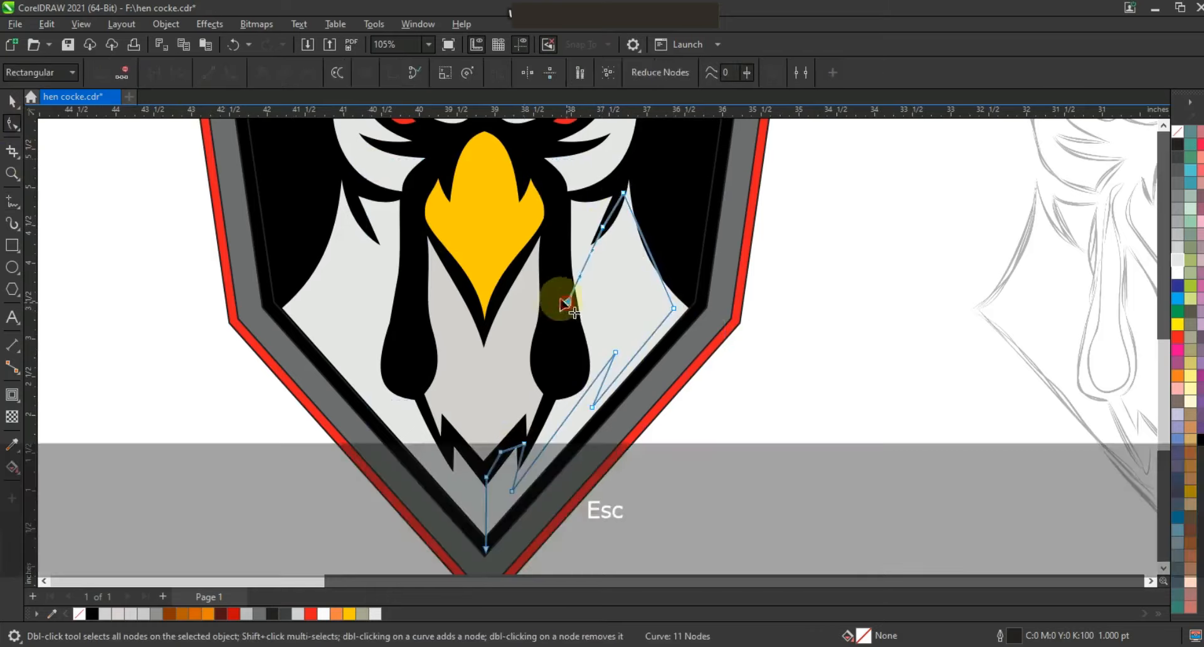
left_click_drag(567, 302, 560, 296)
left_click_drag(644, 243, 634, 247)
left_click_drag(578, 403, 583, 406)
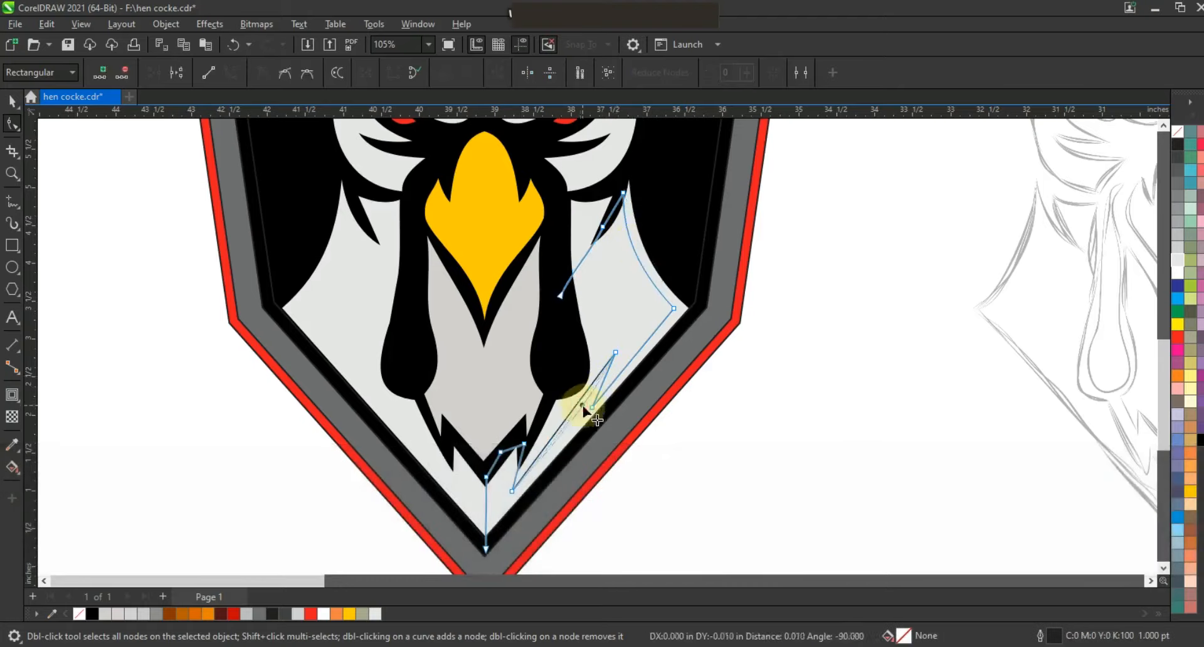
left_click_drag(515, 478, 518, 480)
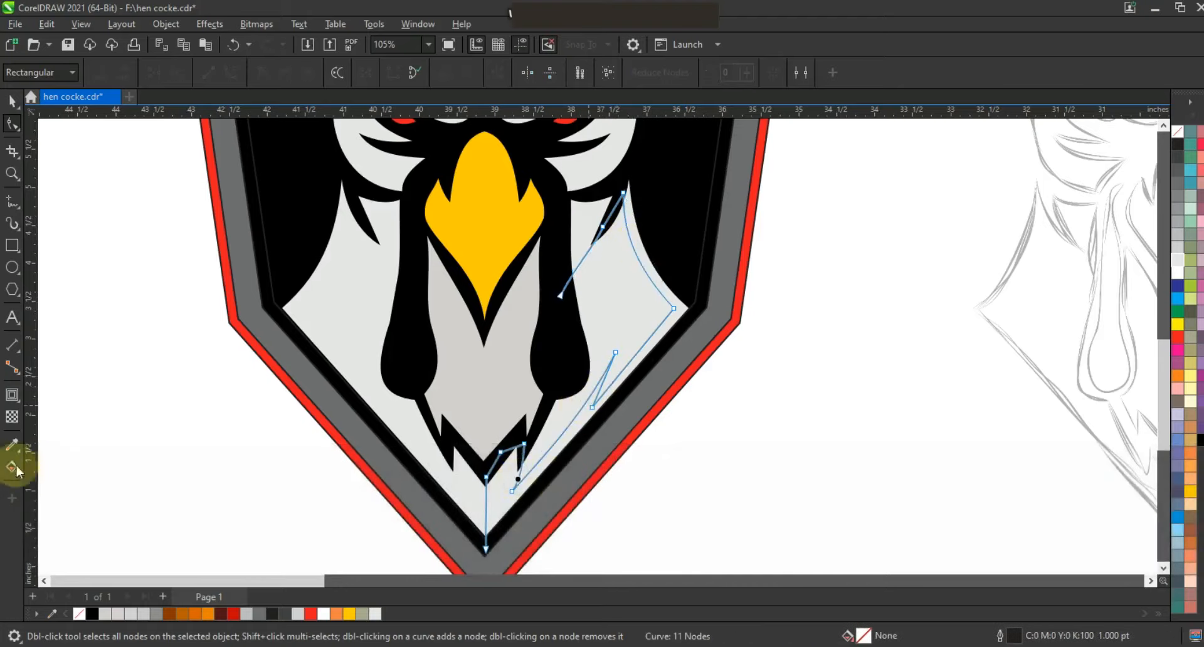
Create filled regions from the lower neck edge and the area beside the right wattle with Smart Fill, and delete the traced line
left_click(13, 470)
left_click(503, 502)
left_click(557, 204)
left_click(12, 101)
left_click(487, 547)
key("Escape")
key("Delete")
Fill both neck shading regions 60% black without outlines and mirror them onto the neck's left side as one merged shape
left_click(587, 228, "shift")
left_click(1178, 195)
right_click(1179, 132)
left_click(1157, 144)
left_click(1179, 198)
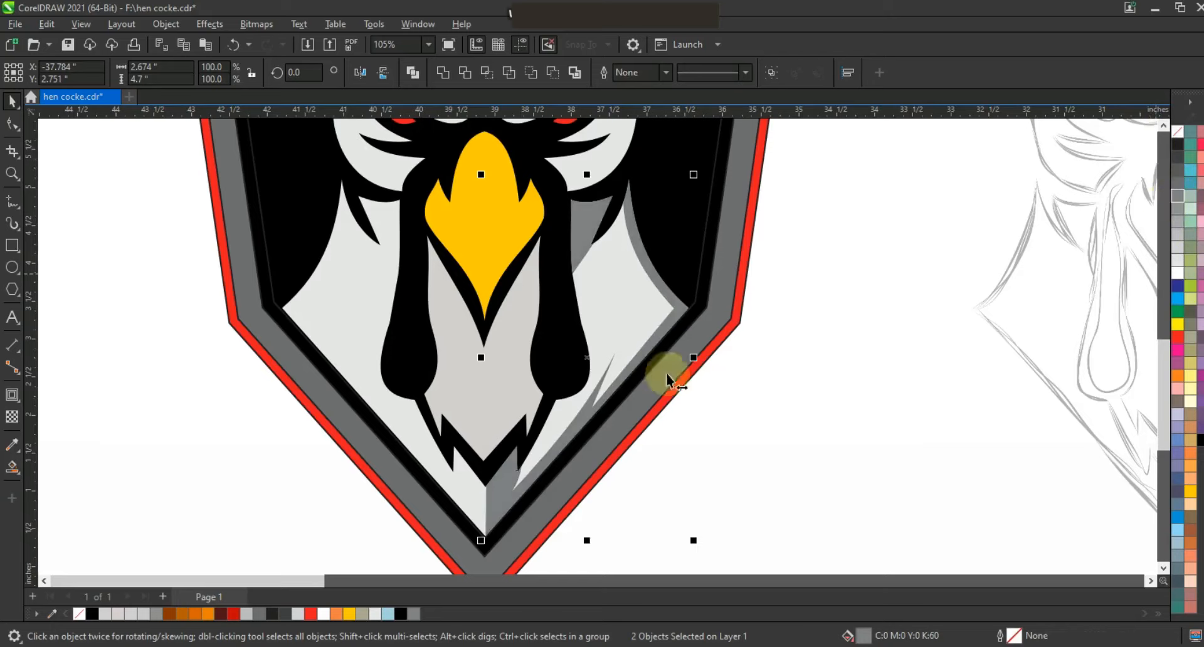
left_click(463, 361, "ctrl+shift")
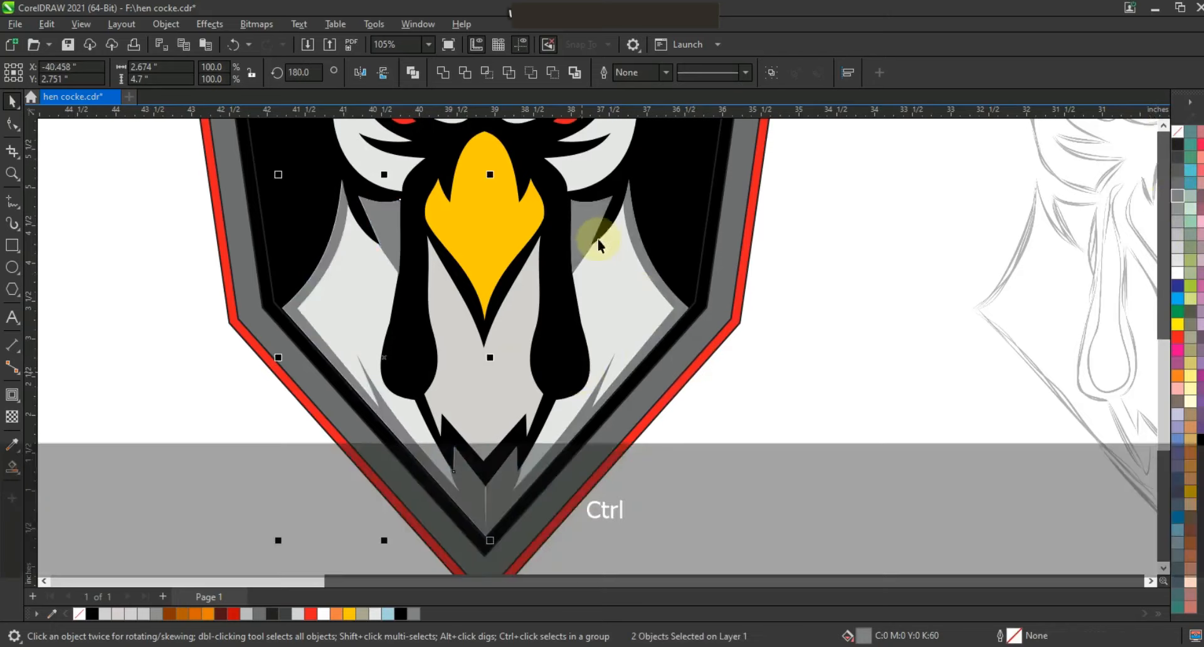
key("F3")
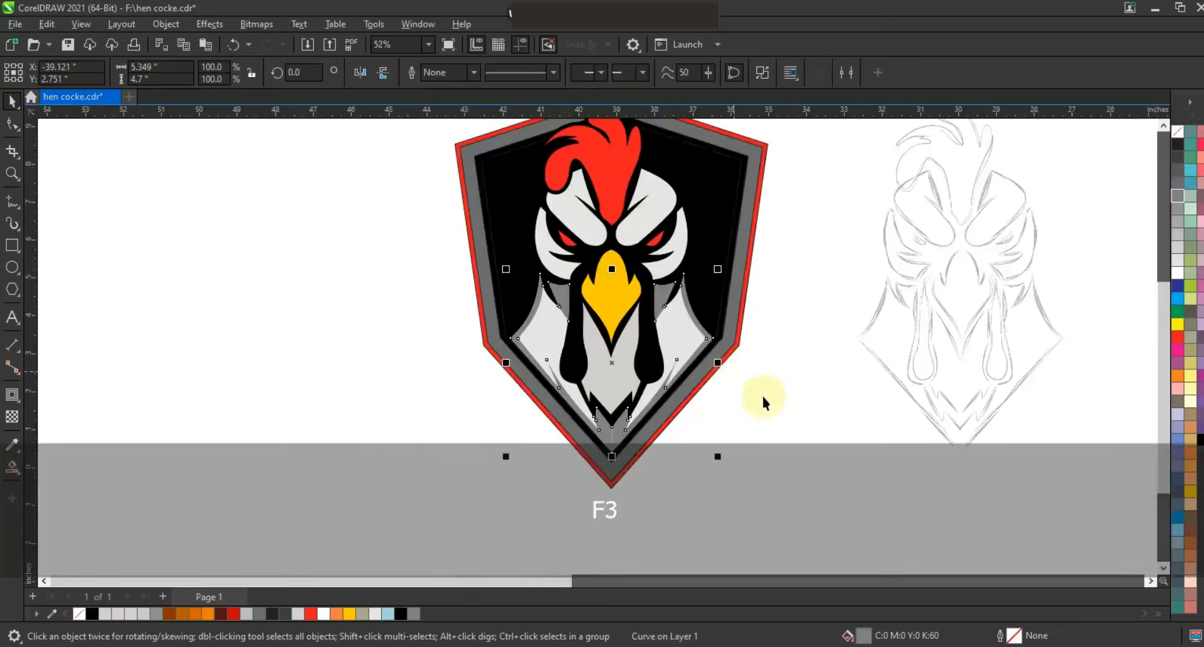
Fill the merged neck shading shape with 40% black
key("Escape")
left_click(705, 336)
left_click(1179, 222)
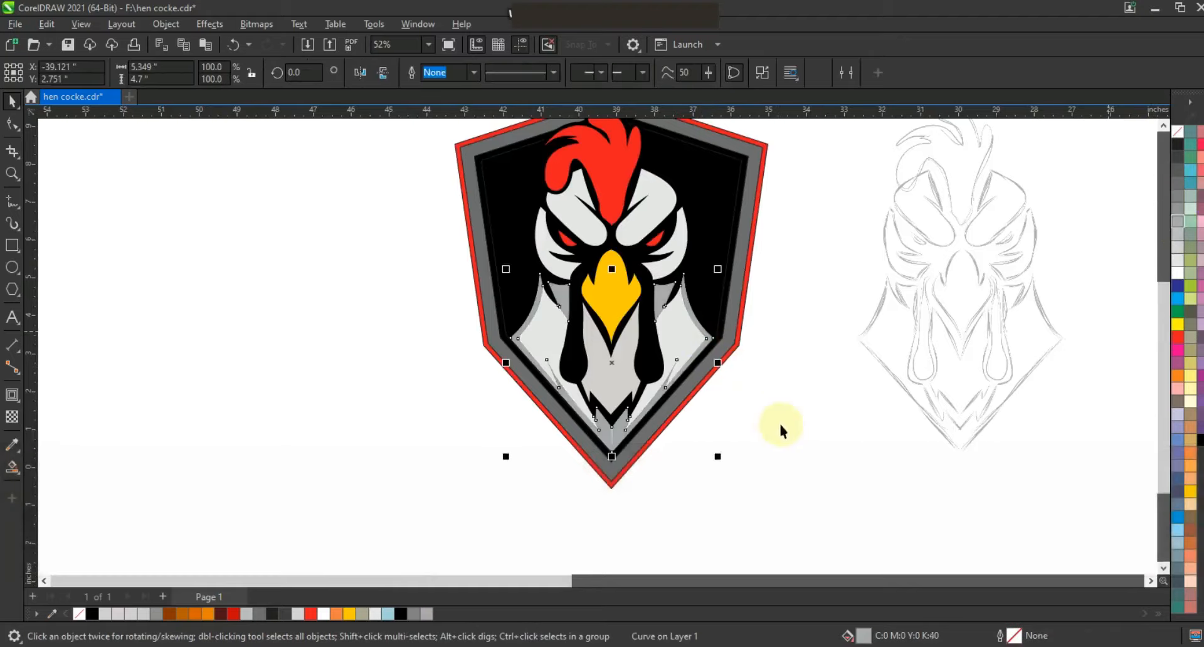
key("Escape")
Trace the inner outline of the sketch's left wattle as a closed 1 pt Freehand shape
left_click(11, 176)
left_click_drag(511, 261, 742, 438)
key("F5")
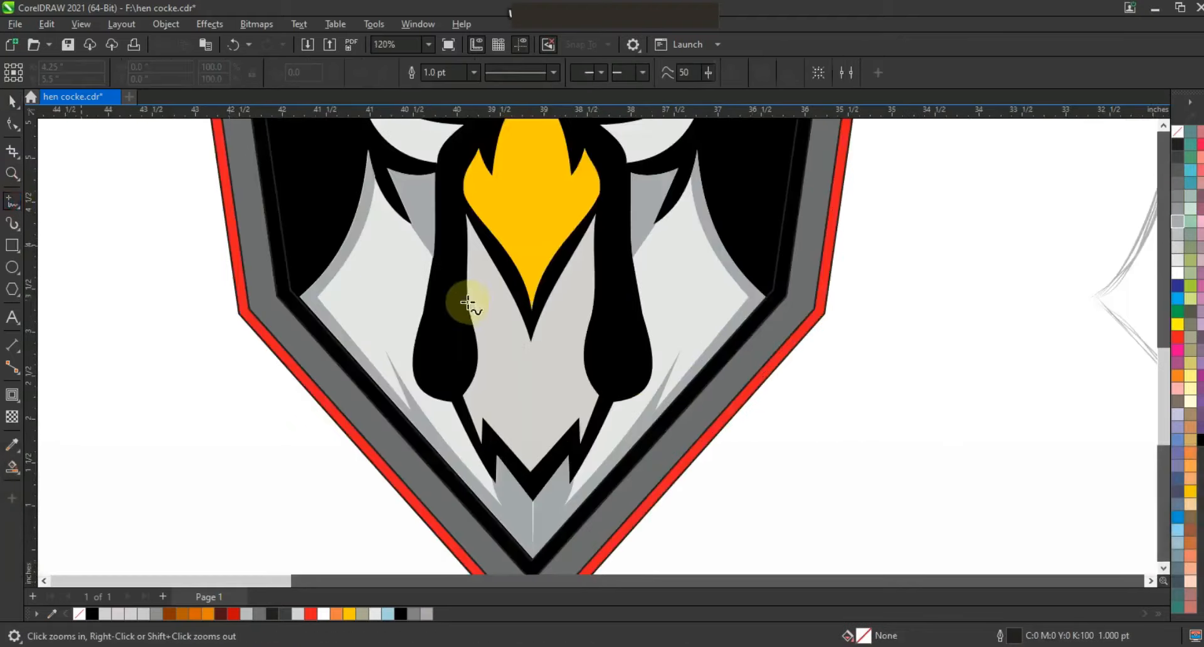
key("F3")
left_click(13, 174)
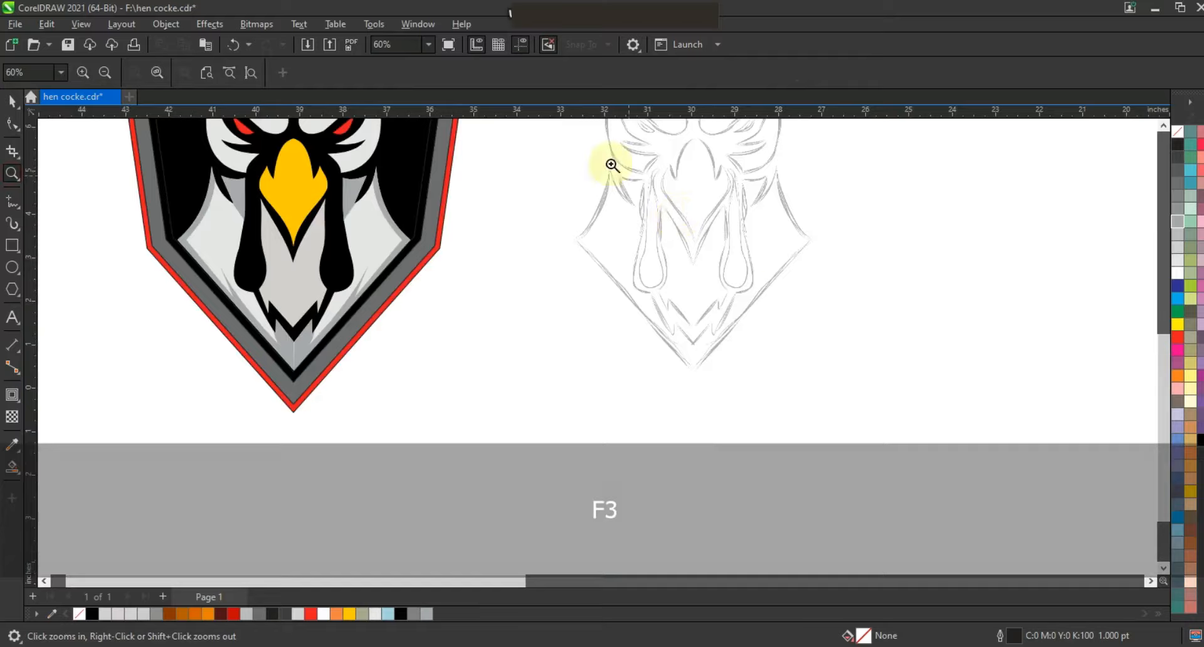
left_click_drag(609, 153, 801, 312)
key("F5")
double_click(465, 271)
double_click(479, 437)
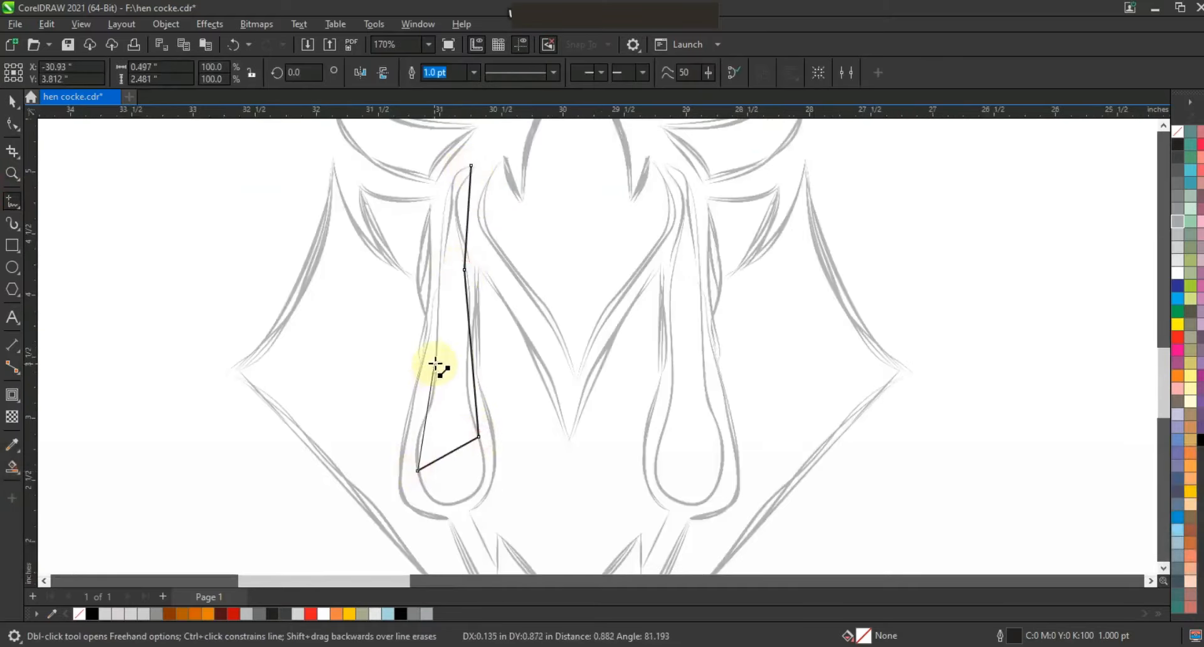
left_click(470, 167)
Convert the wattle outline's segments to curves and bend them into a smooth teardrop about 0.54 by 2.74 in that follows the sketch
left_click(13, 123)
left_click_drag(247, 121, 564, 510)
left_click(230, 74)
left_click_drag(471, 177, 463, 188)
left_click(466, 297)
left_click_drag(474, 382, 419, 431)
left_click_drag(438, 422, 455, 440)
left_click_drag(463, 447, 424, 511)
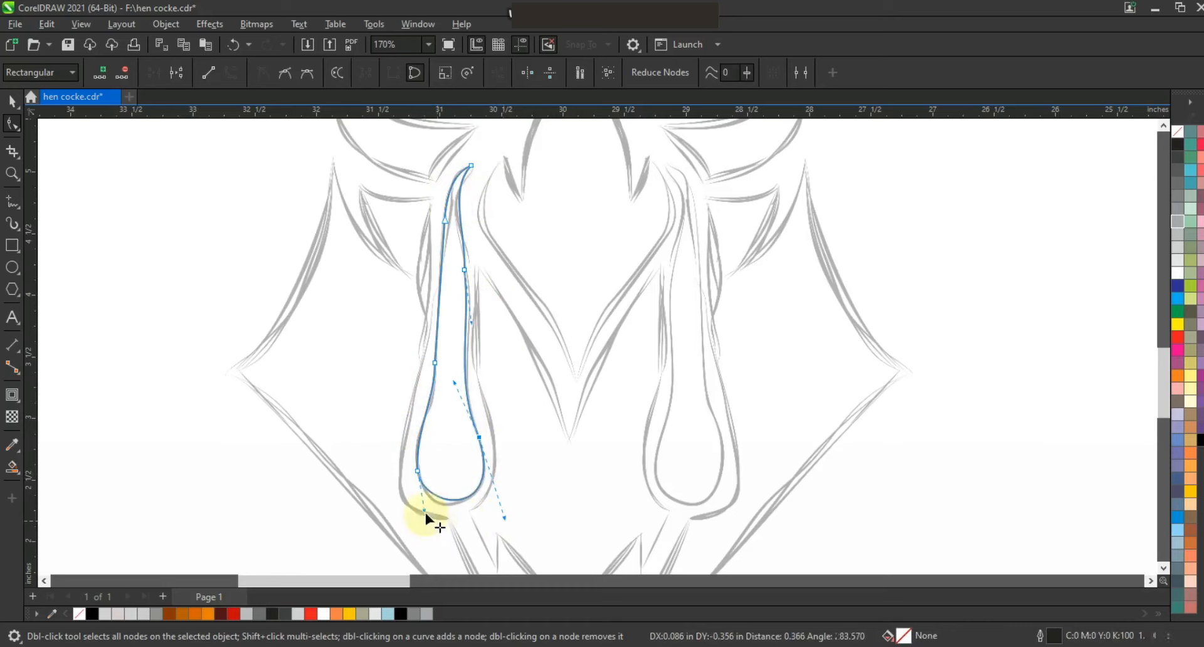
Move the wattle outline off the sketch, add a one-step inside contour of 0.078 in and break the contour apart
key("space")
key("F3")
left_click_drag(550, 378, 363, 357)
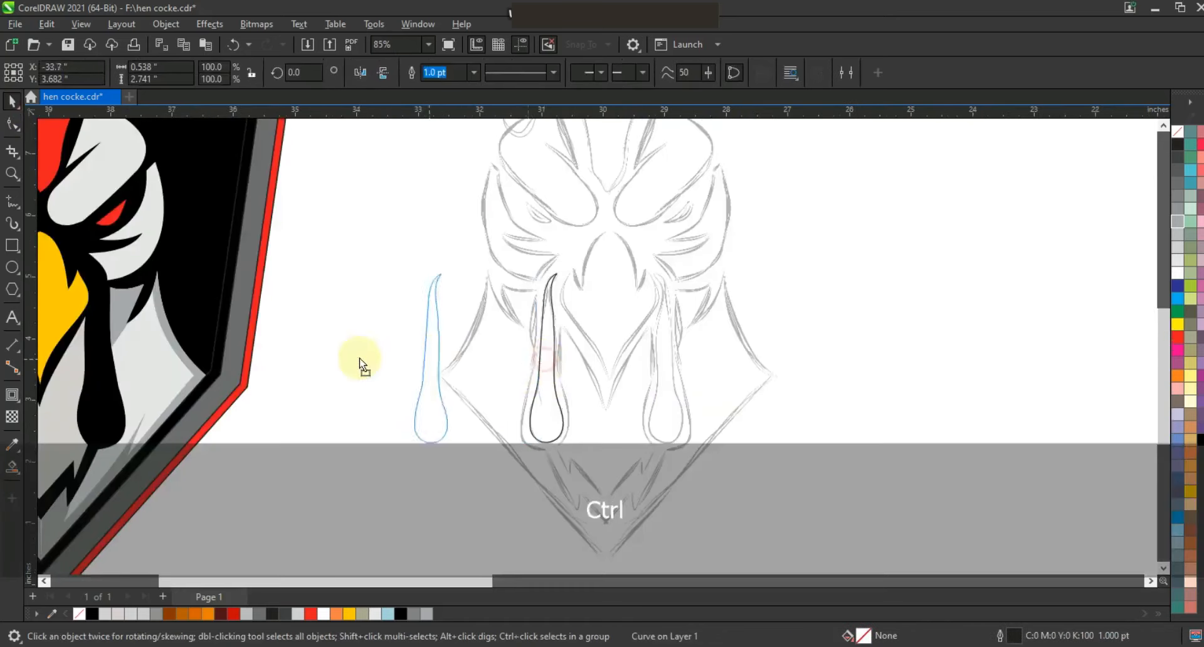
left_click(12, 395)
key("shift+F2")
left_click_drag(603, 185, 621, 143)
left_click(12, 100)
left_click(166, 23)
left_click(207, 374)
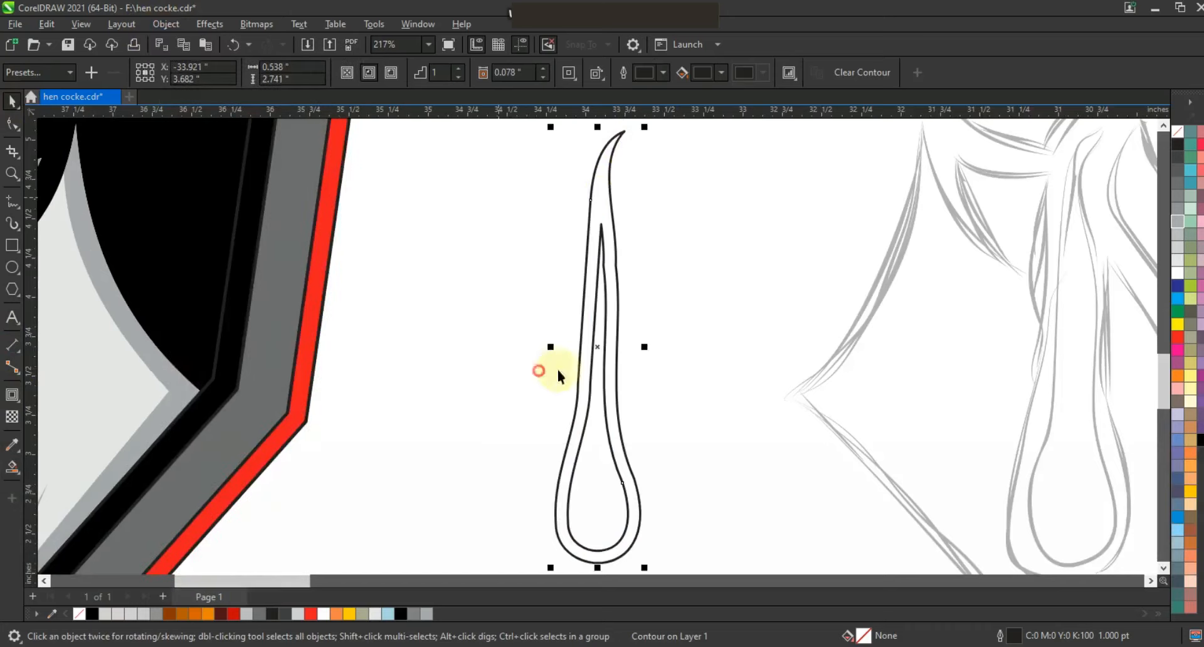
Fill the inner wattle shape bright red and the outer one dark maroon, and remove both outlines
left_click_drag(308, 614, 635, 516)
left_click(635, 514)
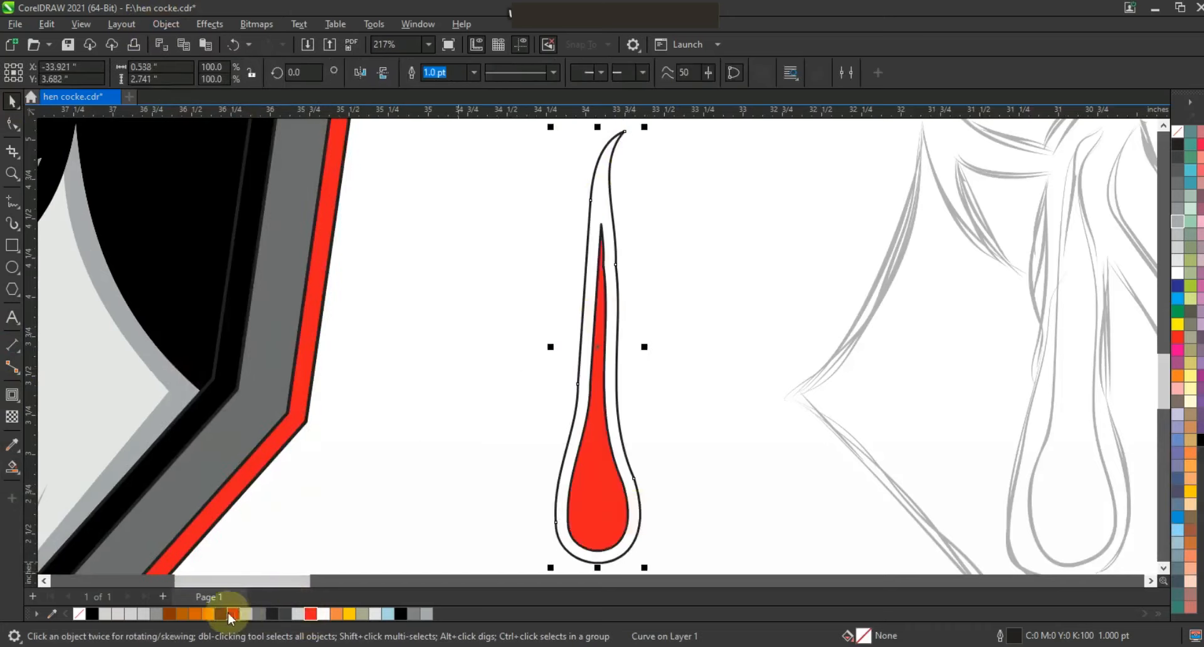
left_click(222, 614)
left_click(598, 407, "shift")
right_click(1179, 131)
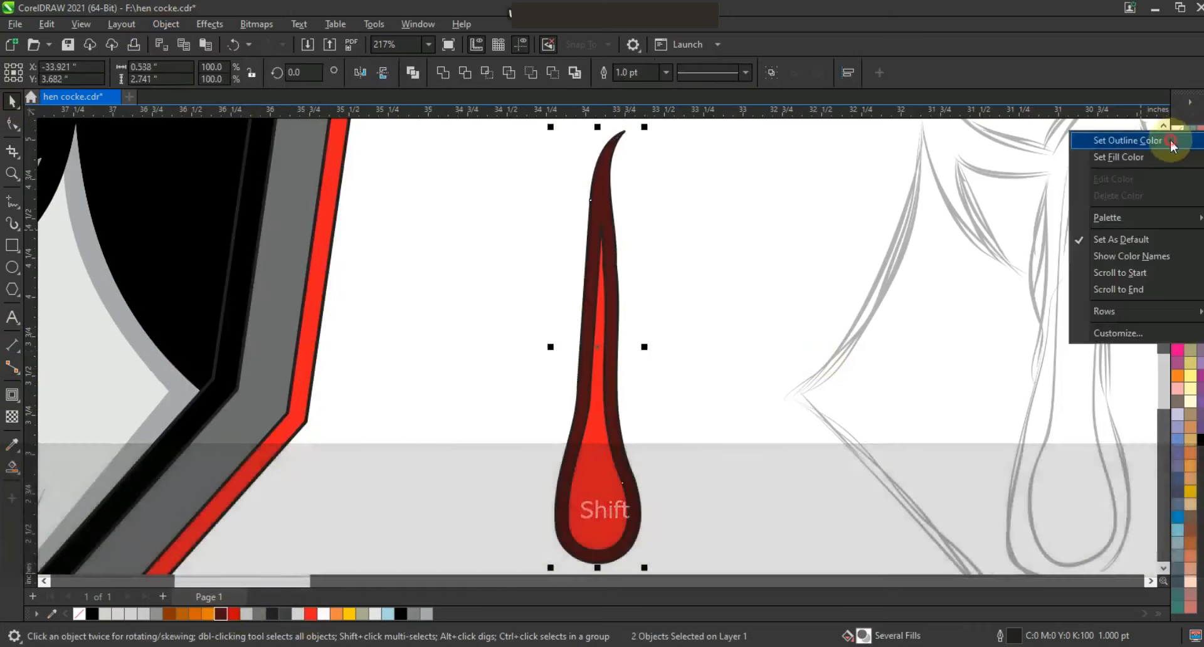
left_click(1181, 141)
Place the coloured wattle over the rooster's left black wattle and add a copy on the right wattle
key("F3")
key("F3")
left_click_drag(491, 295, 492, 295)
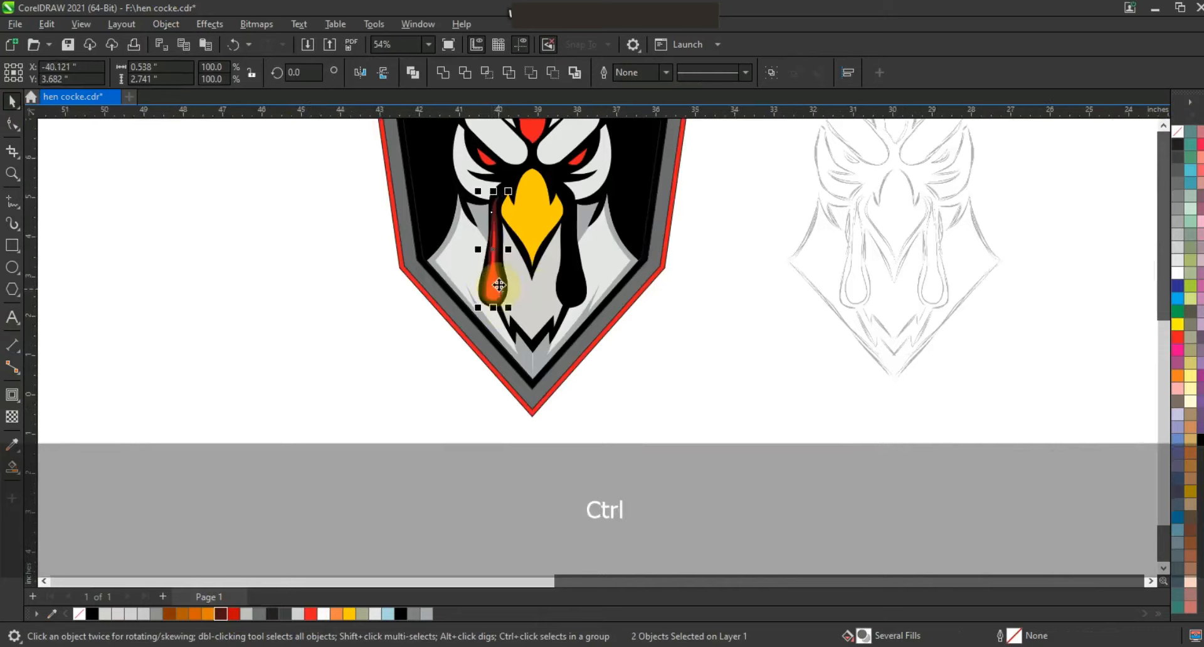
right_click(520, 265)
left_click_drag(479, 250, 576, 266)
key("F3")
key("Escape")
left_click_drag(683, 383, 467, 135)
key("shift+F2")
key("Escape")
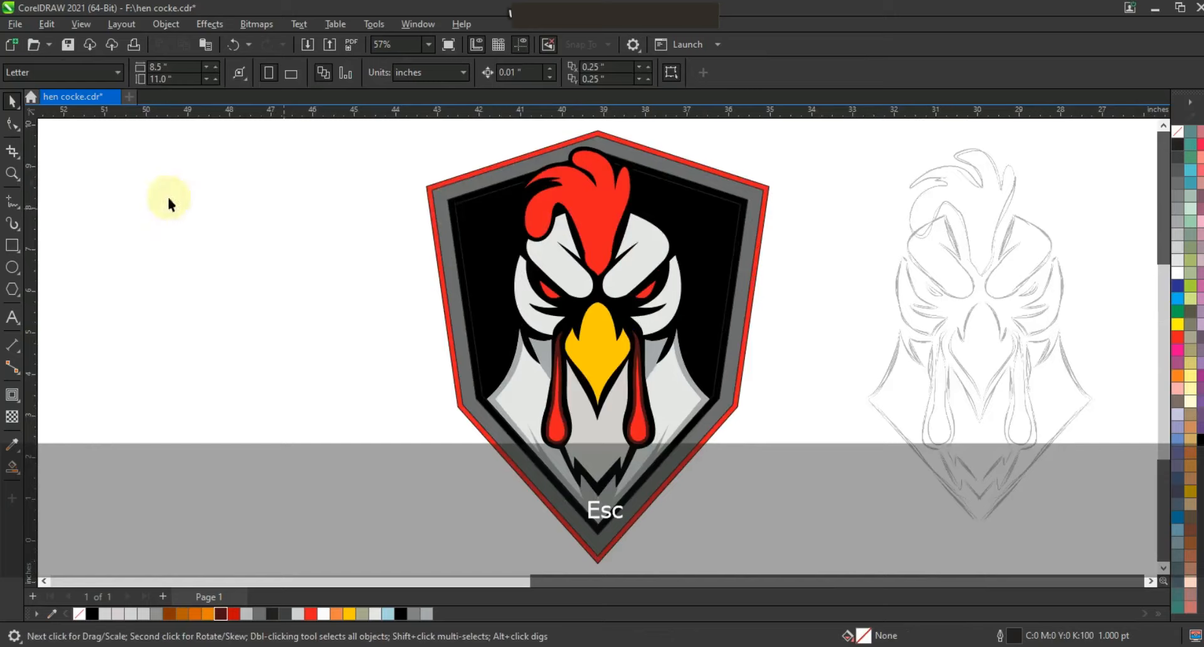
left_click(12, 173)
left_click_drag(387, 145, 808, 454)
mouse_move(398, 344)
left_mouse_down()
mouse_move(785, 554)
mouse_move(13, 210)
left_mouse_up()
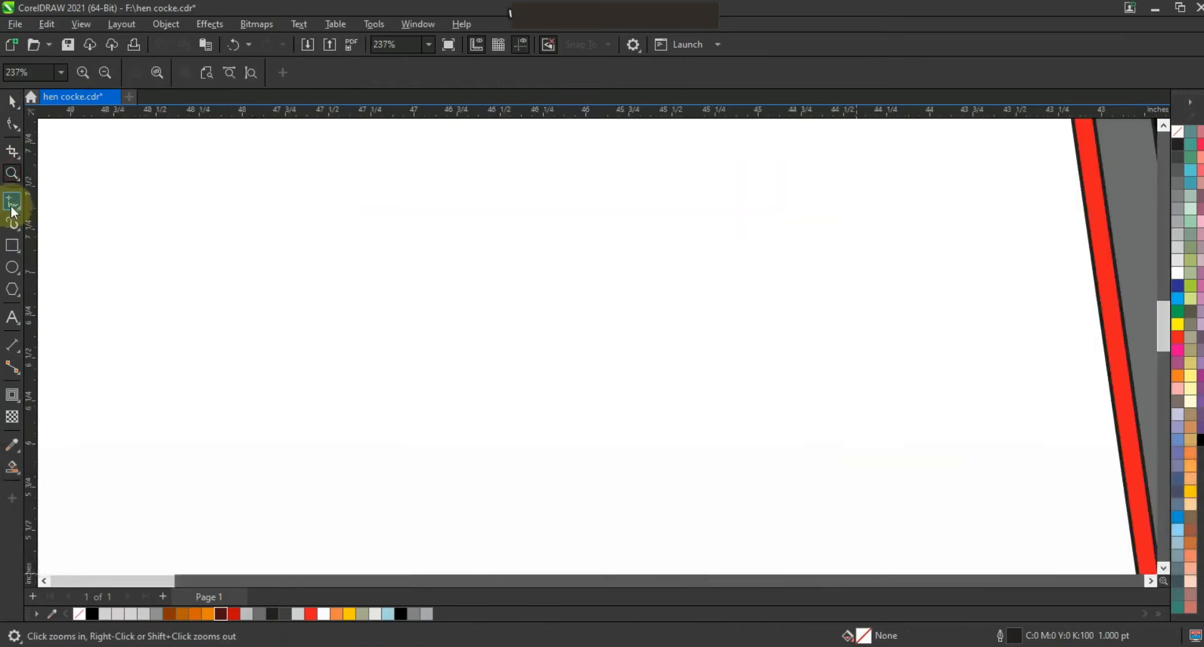
left_click(12, 203)
key("F3")
left_click_drag(320, 300, 811, 538)
key("ctrl+z")
Draw a V-shaped Freehand line beneath the beak and create the enclosed region, about 1.5 in wide, with Smart Fill
left_click(12, 174)
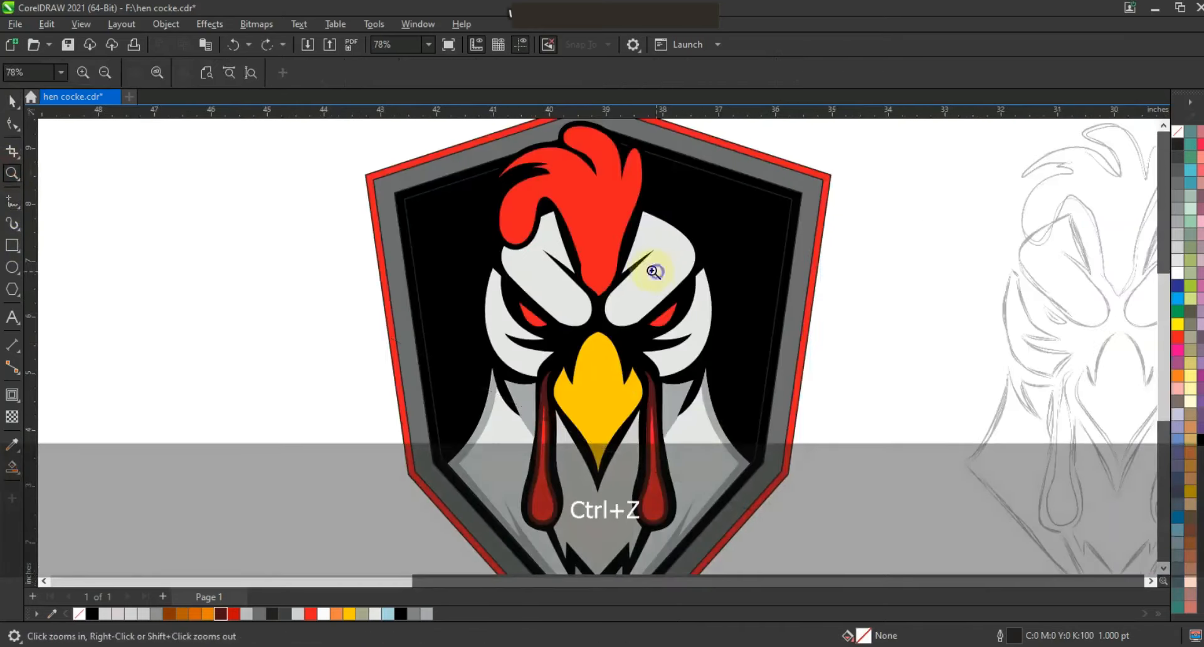
right_click(653, 271)
right_click(458, 299)
left_click_drag(473, 307, 758, 450)
left_click(12, 201)
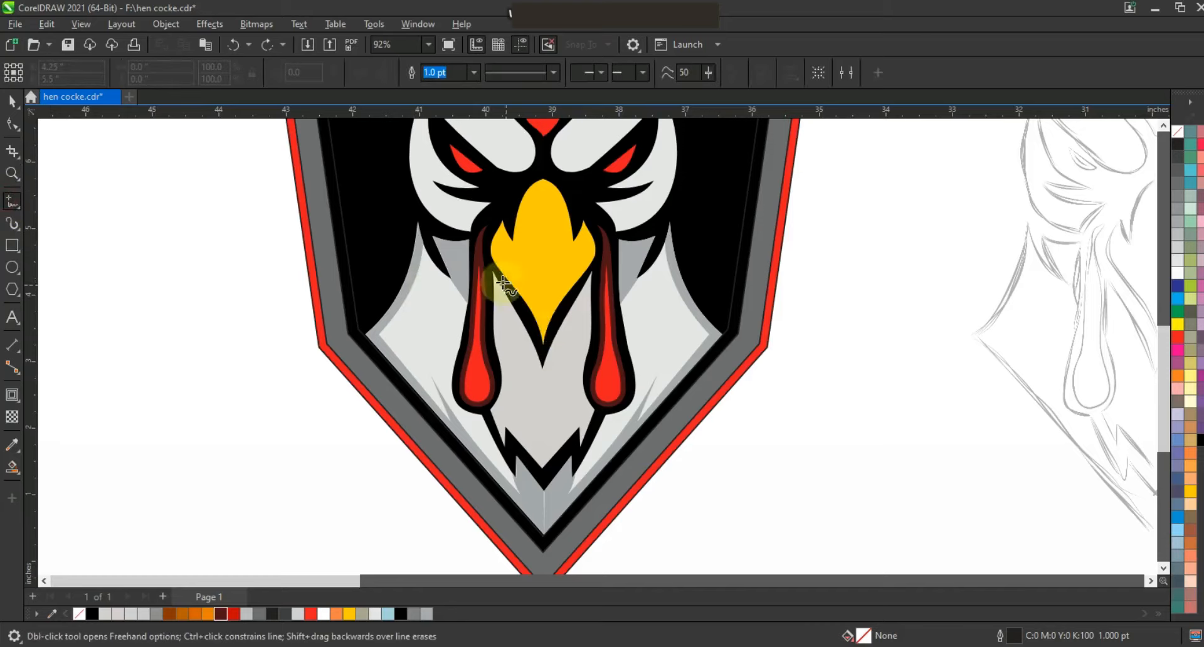
double_click(544, 411)
left_click(596, 286)
left_click(12, 467)
left_click(539, 384)
left_click(12, 100)
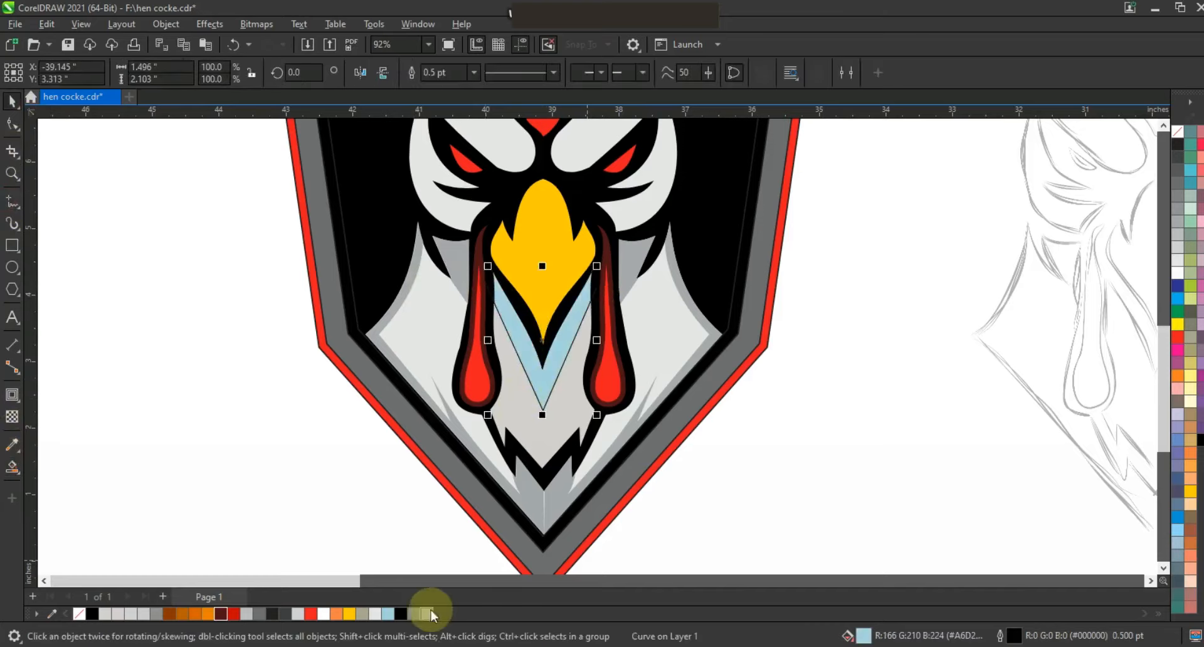
Fill the V-shaped region under the beak grey without an outline and delete the traced line
left_click(426, 614)
left_click(712, 545)
left_click(595, 294)
key("Delete")
left_click(579, 319)
right_click(1177, 132)
left_click(1157, 142)
key("Escape")
Draw 1 pt Freehand shading lines on the face's right half: two across the cheek, a notch and a zigzag on the brow
scroll(824, 335, "down", 1)
left_click(12, 173)
left_click_drag(566, 141, 869, 339)
left_click(29, 212)
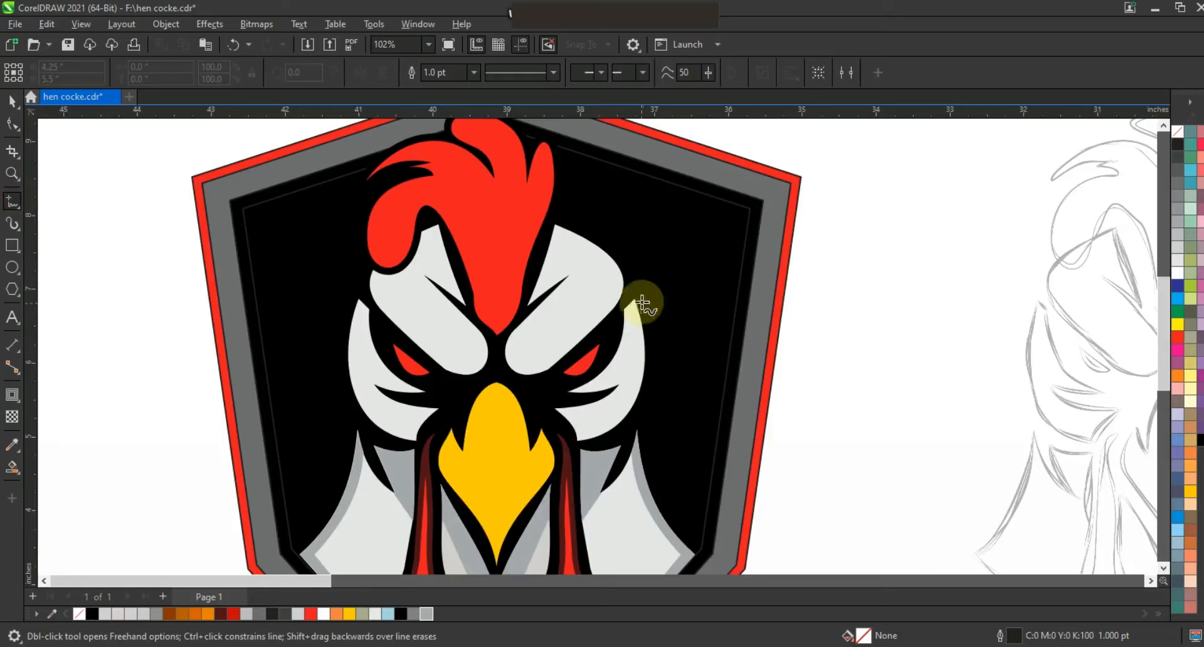
left_click(599, 395)
left_click(649, 341)
left_click(574, 433)
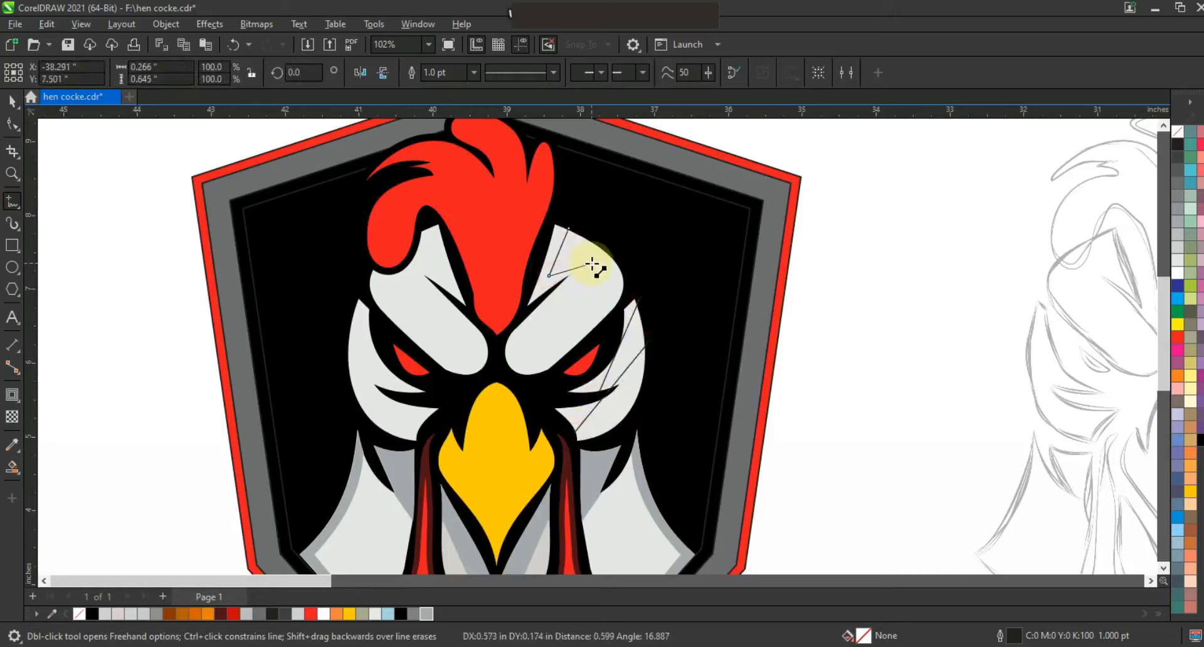
left_click(515, 318)
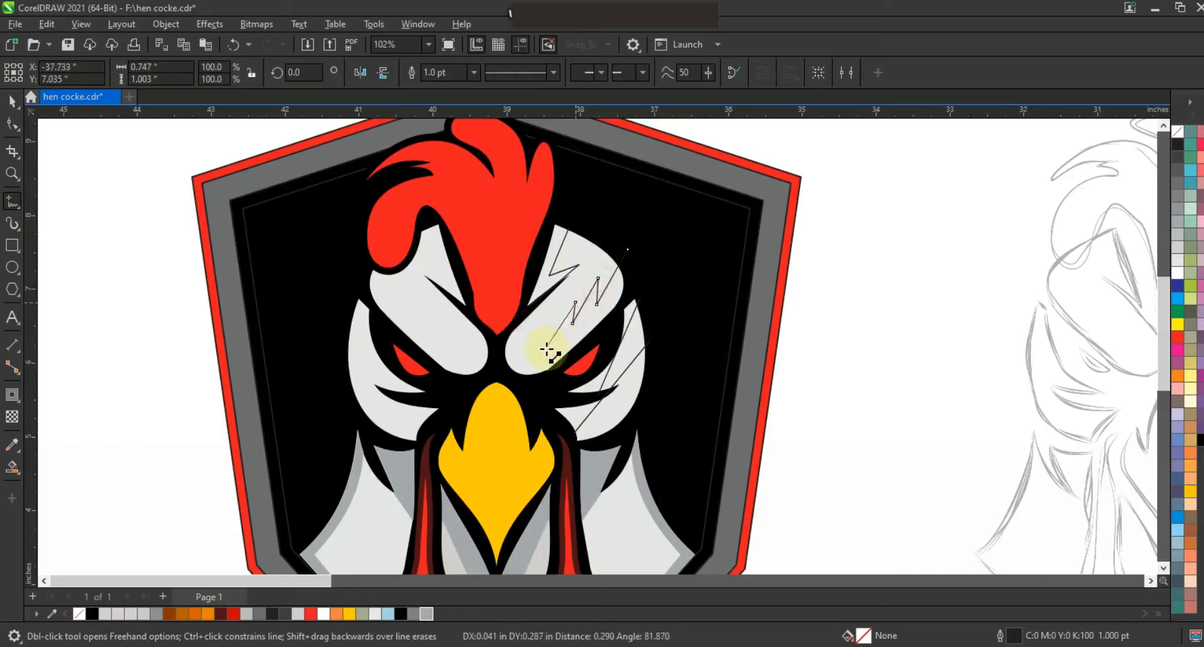
left_click(513, 378)
Select the face shading lines and bend their cheek, zigzag and brow segments into curves
left_click(13, 102)
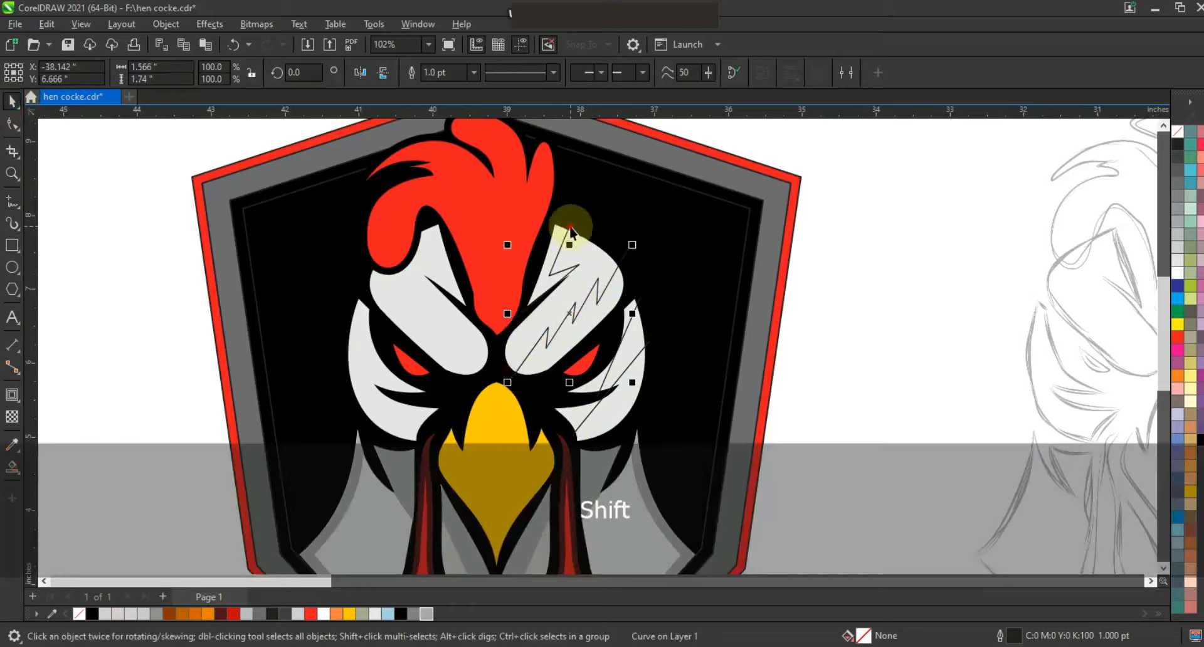
key("Escape")
left_click(573, 266)
left_click(623, 258, "shift")
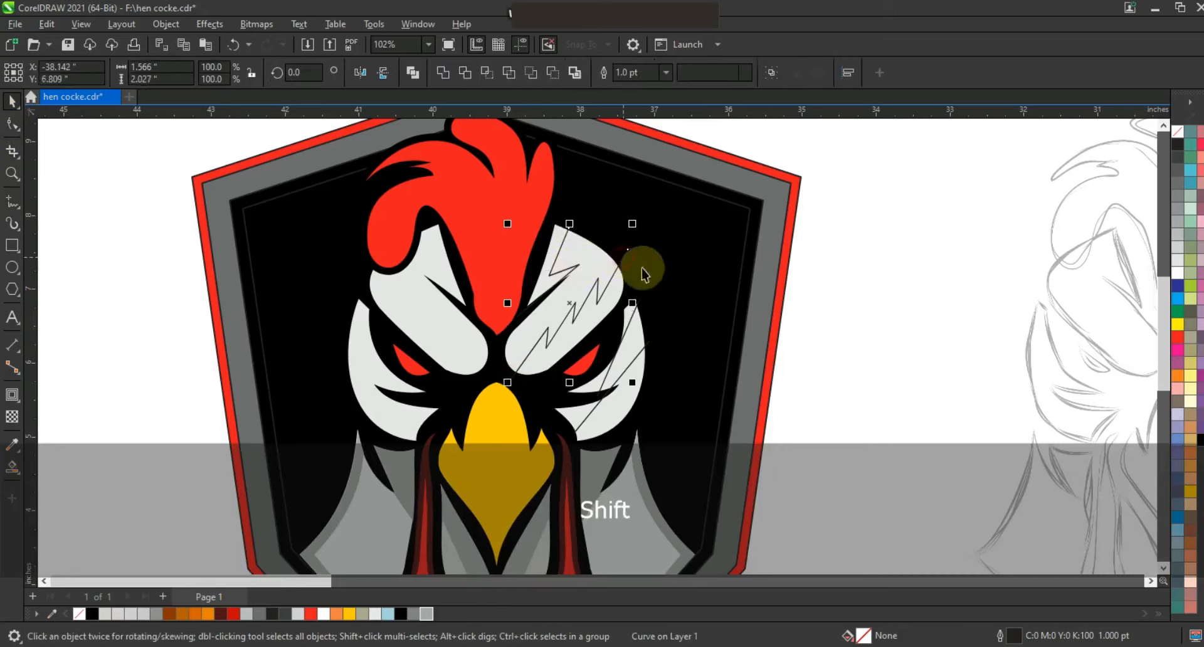
left_click(637, 304, "shift")
left_click(654, 344, "shift")
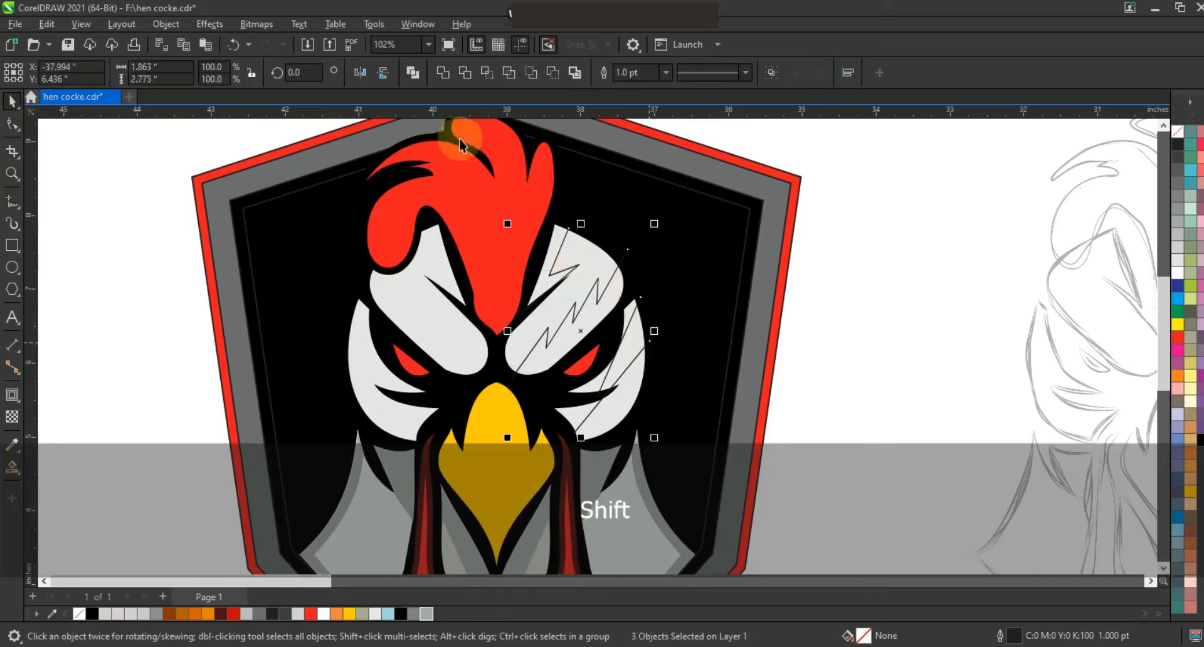
key("F10")
key("Escape")
left_click_drag(618, 385, 630, 399)
left_click_drag(620, 345, 626, 349)
left_click_drag(614, 277, 589, 300)
left_click_drag(563, 318, 565, 321)
left_click_drag(528, 354, 528, 362)
left_click_drag(566, 250, 562, 253)
Create filled regions for the inner brow, lower brow and both cheek shading areas with Smart Fill
left_click(12, 467)
left_click(544, 275)
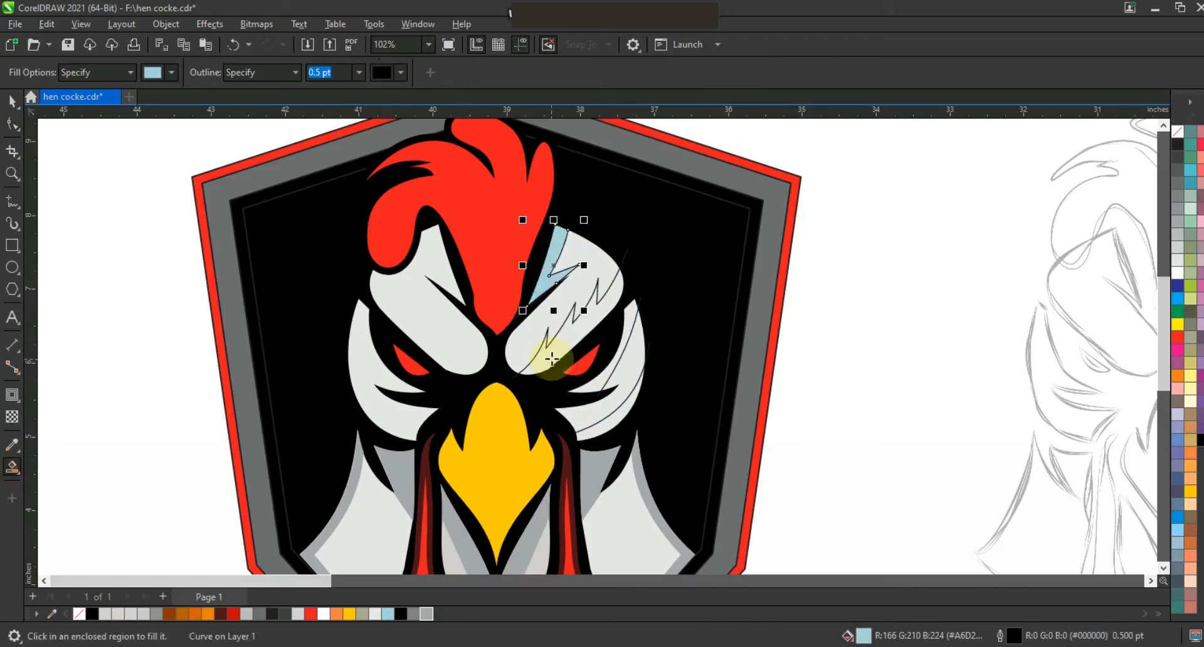
left_click(554, 361)
left_click(594, 385)
left_click(599, 414)
key("space")
Fill the face shading grey without outlines, mirror it onto the left half and delete the traced lines
left_click(574, 336, "shift")
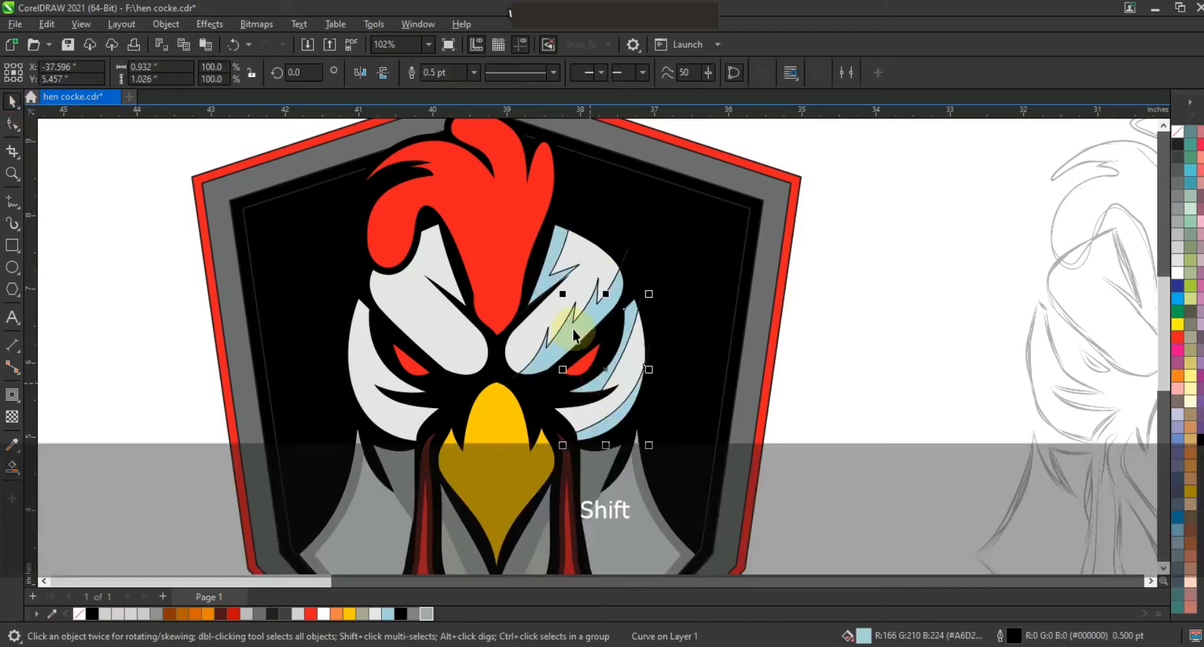
left_click(426, 614)
left_click_drag(649, 332, 441, 350)
key("Delete")
key("Escape")
scroll(603, 254, "down", 1)
left_click_drag(310, 207, 723, 393)
right_click(1178, 132)
Draw a bent Freehand line across the upper-left corner of the shield's black panel and adjust its corner and end nodes
key("F5")
scroll(486, 267, "up", 1)
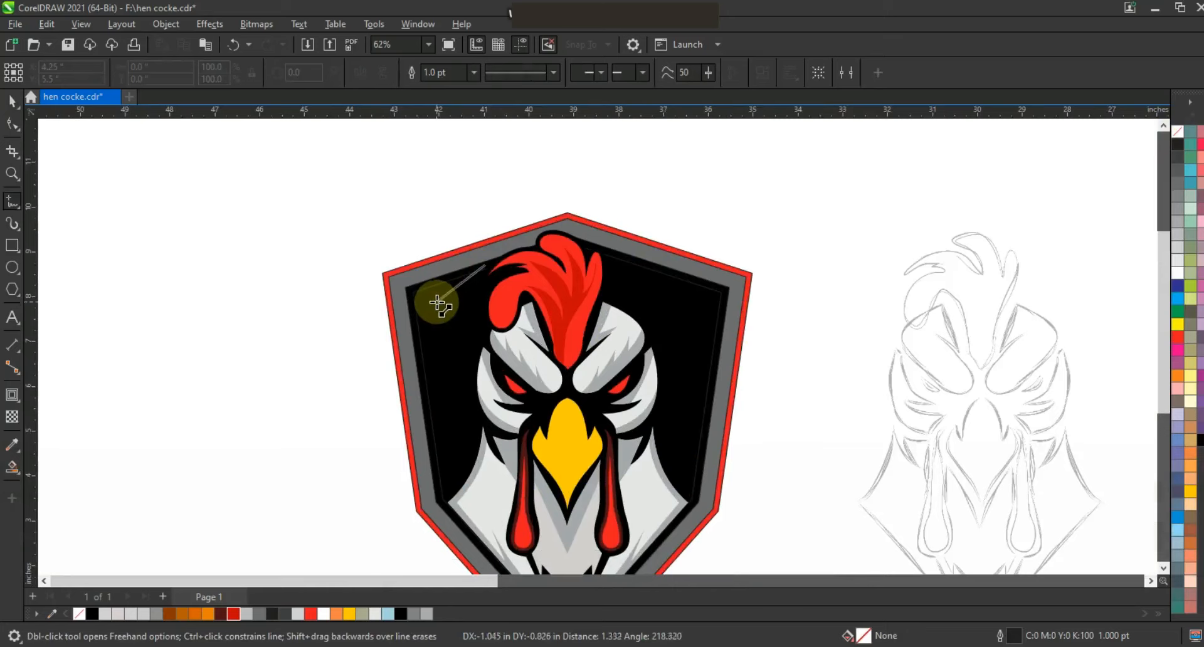
double_click(437, 302)
left_click(427, 398)
left_click(12, 178)
mouse_move(298, 193)
left_mouse_down()
mouse_move(706, 454)
mouse_move(761, 468)
left_mouse_up()
left_click(13, 126)
left_click_drag(443, 301, 436, 311)
left_click_drag(523, 239, 532, 236)
left_click_drag(436, 310, 439, 304)
Create the corner accent, about 1.4 by 2.6 in, with Smart Fill and fill it dark red R199 G6 B9
left_click(13, 470)
left_click(415, 312)
left_click(13, 101)
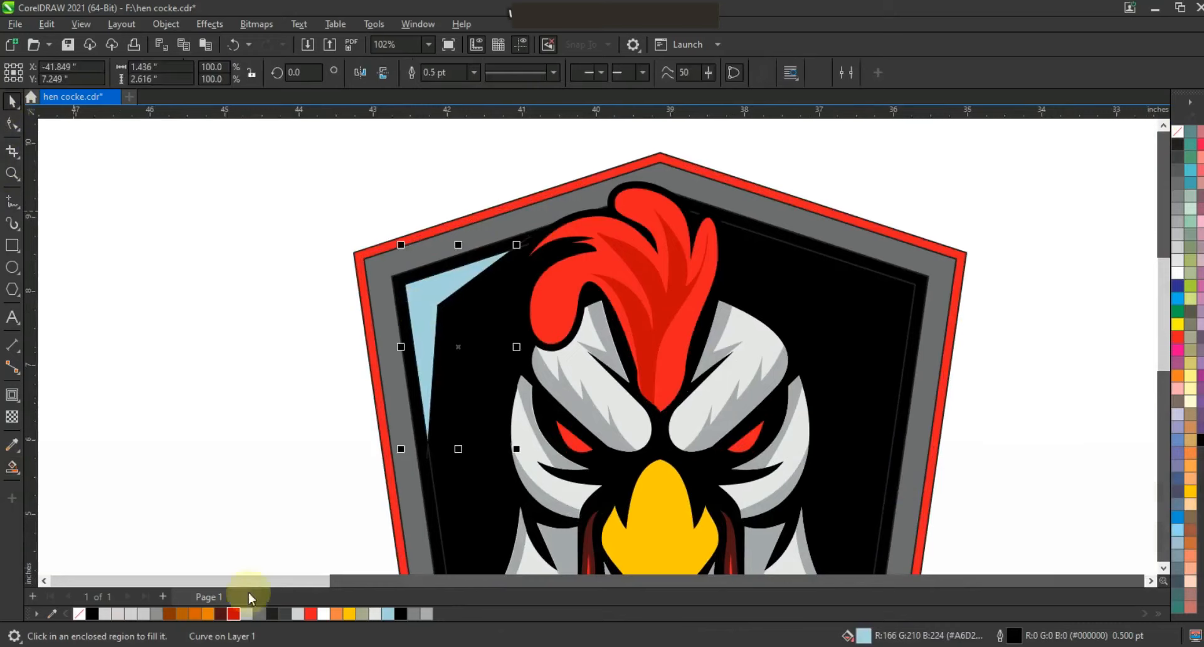
left_click(233, 614)
Mirror a copy of the corner accent, align it to the black panel's right edge and delete the traced line
left_click_drag(401, 347, 564, 344)
right_click(564, 344)
left_click(878, 306, "shift")
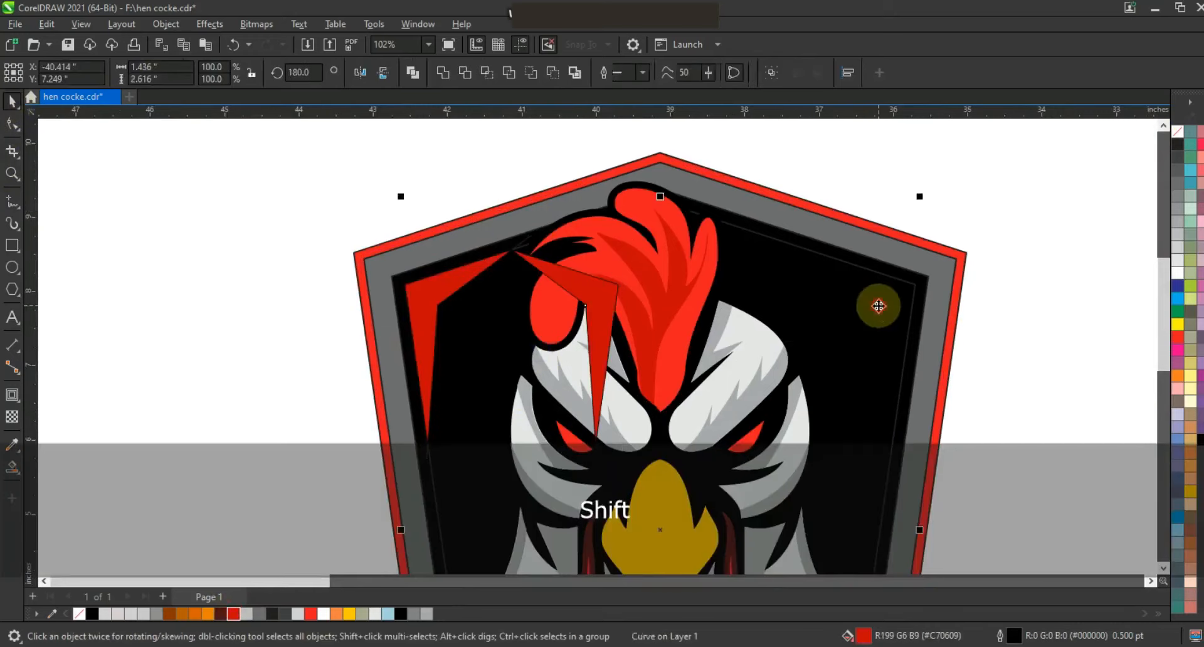
key("r")
left_click(524, 268)
key("Delete")
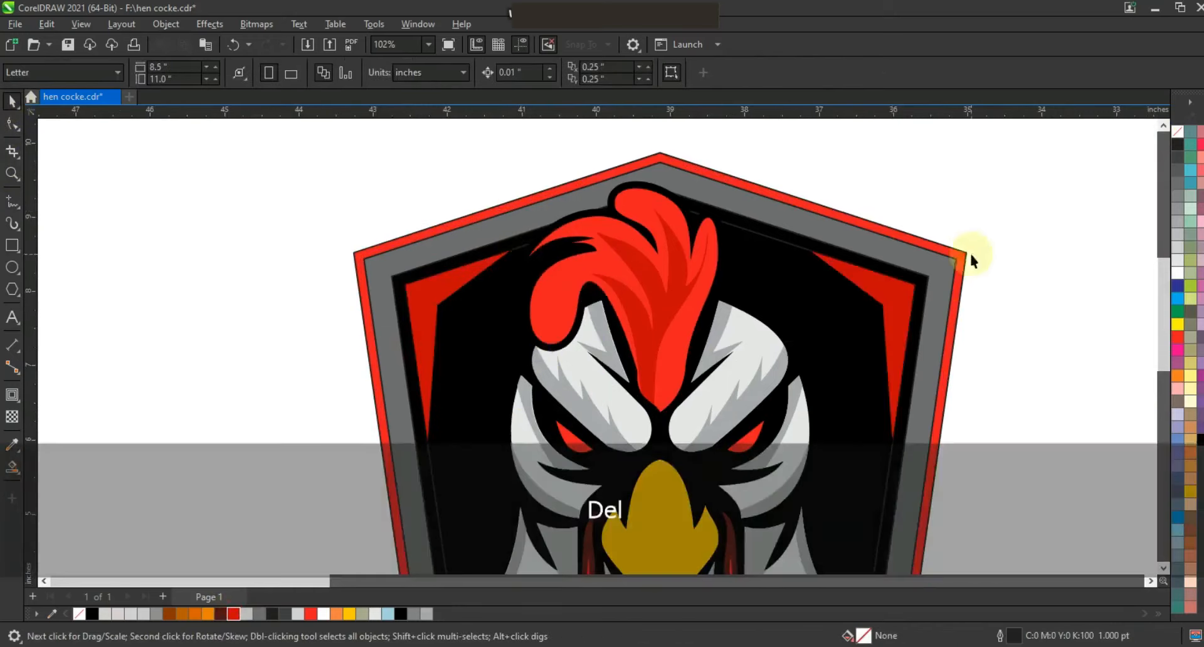
Recolour both shield corner accents bright red
key("F3")
left_click(636, 245, "shift")
left_click(310, 615)
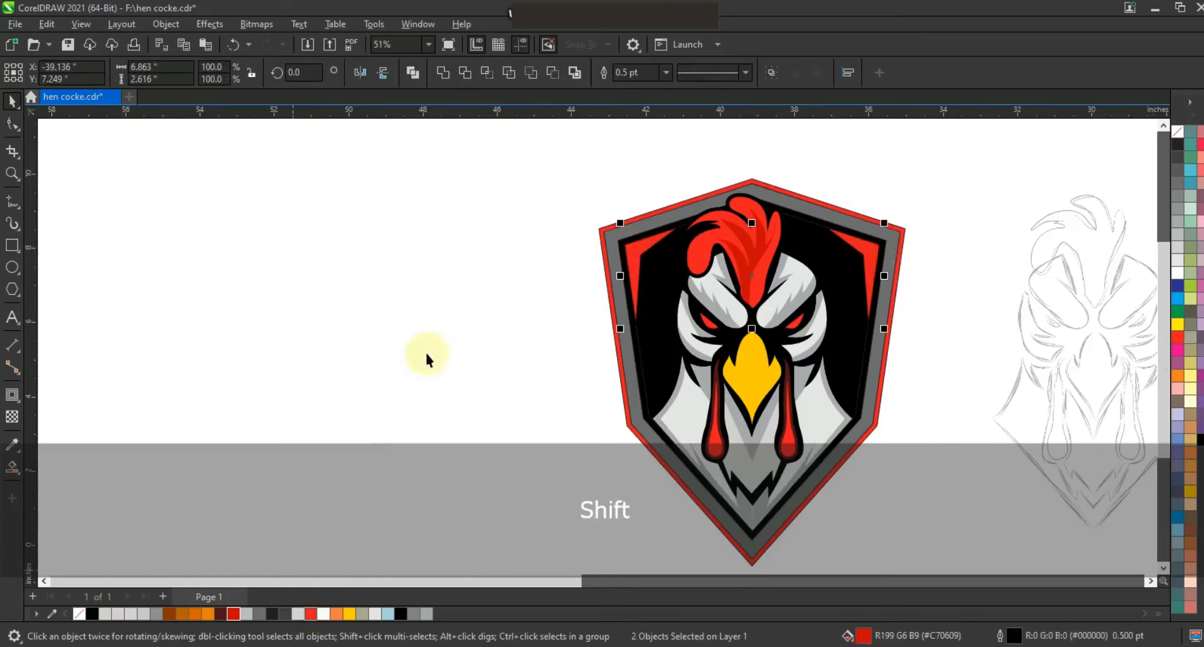
left_click(425, 356)
Apply a linear fountain fill to the shield's grey band, fading from 70% black near the lower tip to light grey above
key("F3")
left_click(822, 342)
key("shift+F2")
key("g")
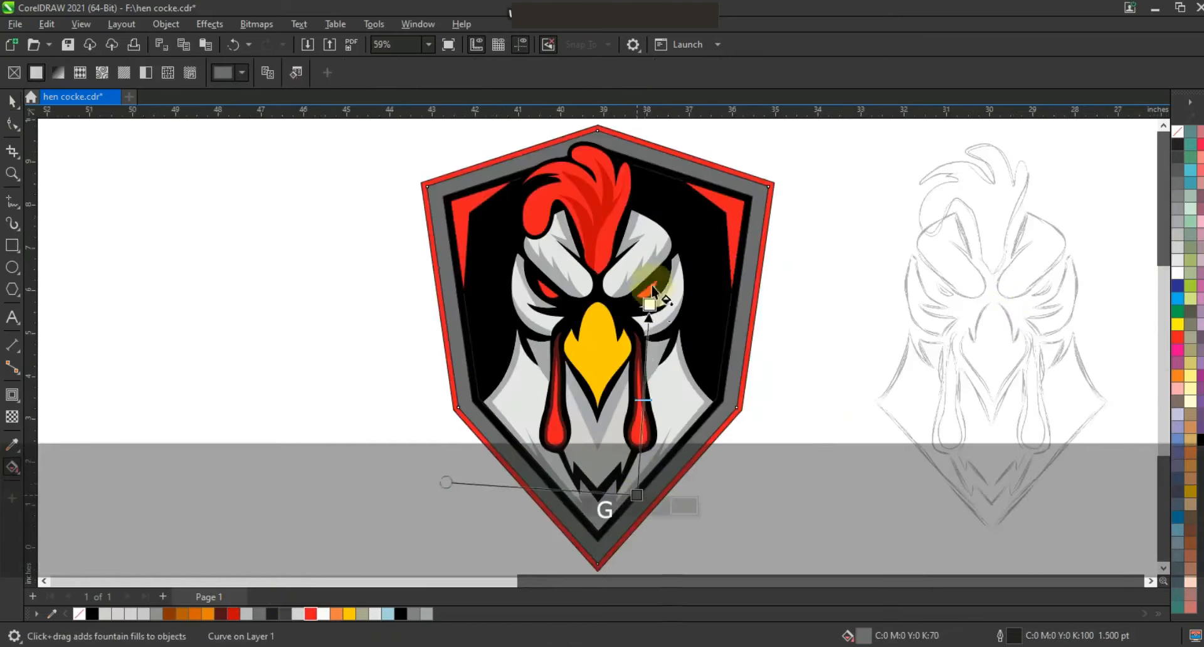
left_click_drag(656, 247, 656, 247)
left_click_drag(656, 246, 651, 259)
left_click_drag(1178, 248, 733, 248)
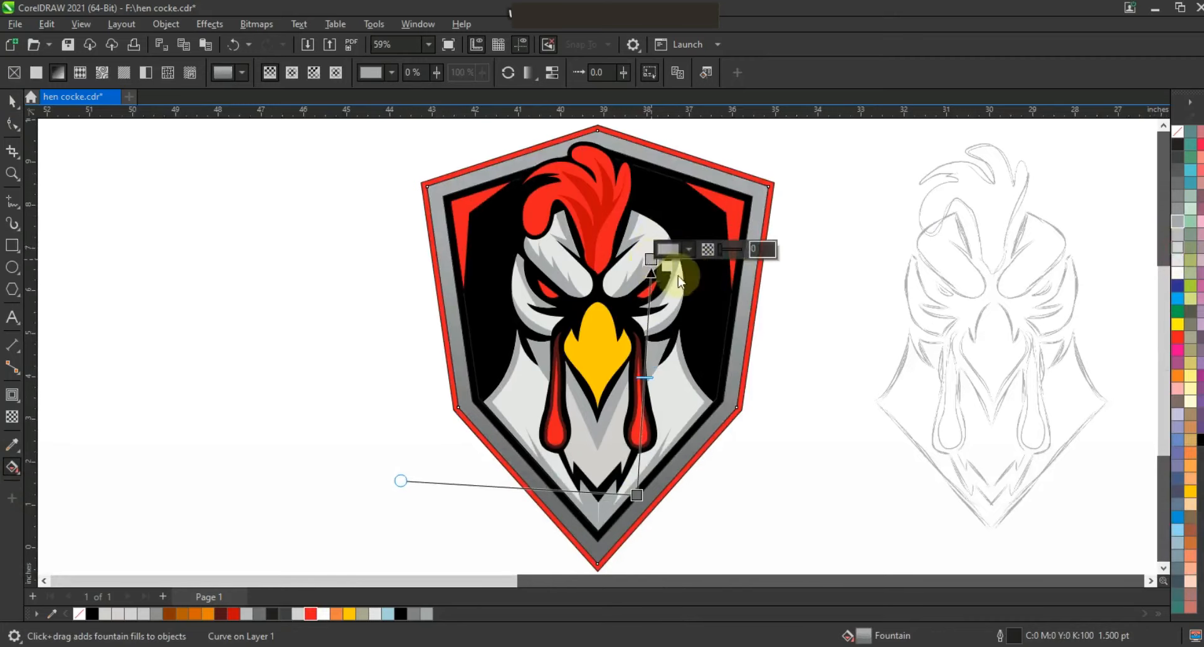
left_click_drag(679, 276, 652, 260)
left_click(12, 101)
Select all the badge's objects, remove their outlines and group them
key("Escape")
scroll(637, 303, "down", 1)
left_click_drag(728, 466, 418, 175)
right_click(1175, 133)
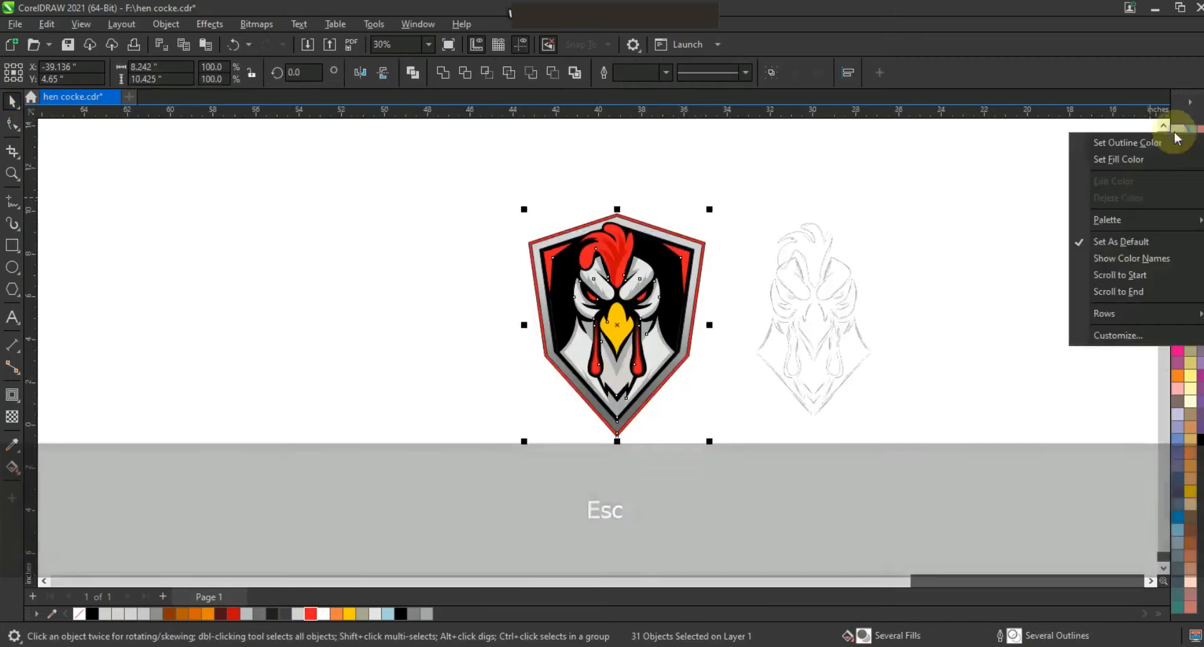
left_click(811, 303)
Draw a square background about 15 in wide beside the badge, fill it black and send it to the back
left_click_drag(289, 175, 492, 495)
left_click(401, 615)
key("shift+Page_Down")
Centre the badge group horizontally on the black square
left_click(12, 101)
left_click_drag(445, 146, 721, 453)
left_click(475, 416, "shift")
key("c")
Enlarge the badge about its centre, and move it together with the black square to the right
left_click(482, 369)
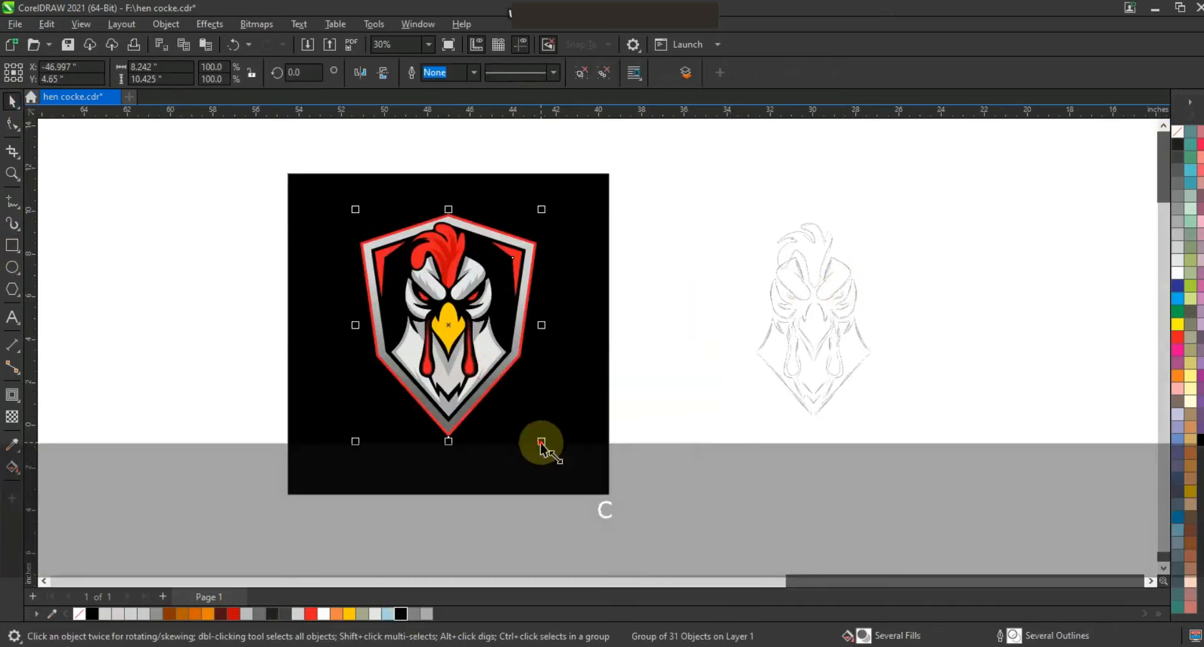
left_click_drag(541, 443, 555, 458)
left_click(553, 454, "shift")
left_click_drag(439, 393, 571, 394)
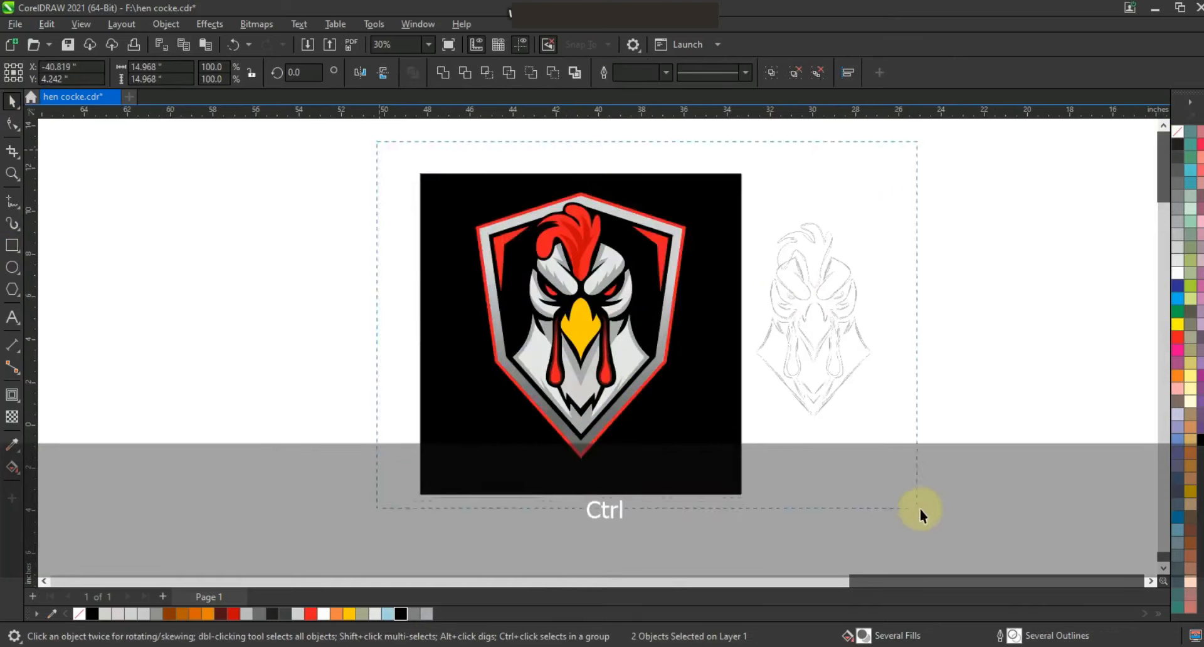
Fit the badge and the sketch in view and examine them side by side in full-screen preview
left_click_drag(920, 509, 922, 510)
key("shift+F2")
key("Escape")
key("F9")
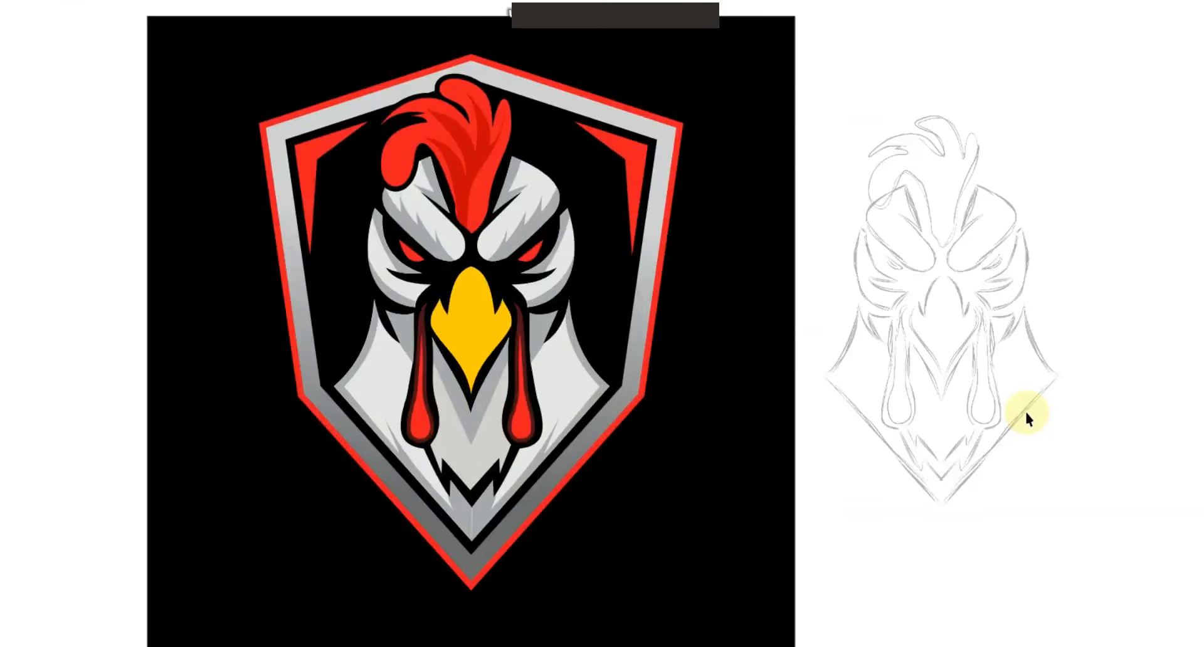
key("Escape")
Draw a two-segment line about 2.2 in high down the beak's left side to its tip and bend both segments into curves
left_click(12, 174)
scroll(538, 322, "up", 3)
left_click(12, 201)
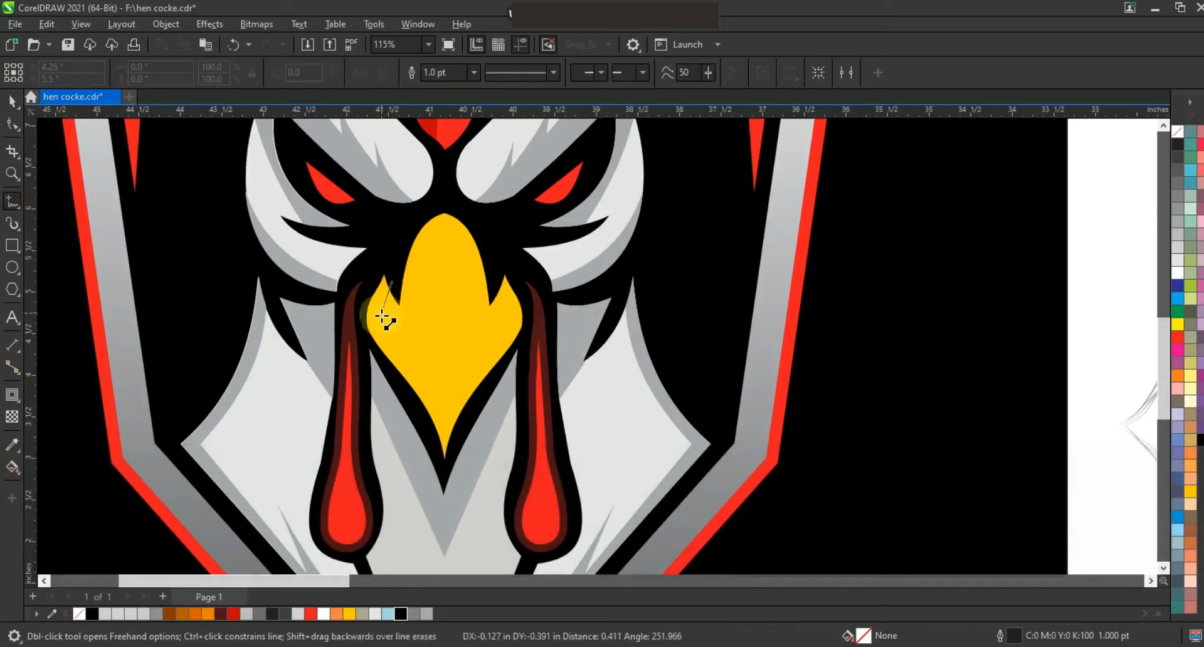
double_click(395, 354)
left_click(446, 465)
left_click(12, 124)
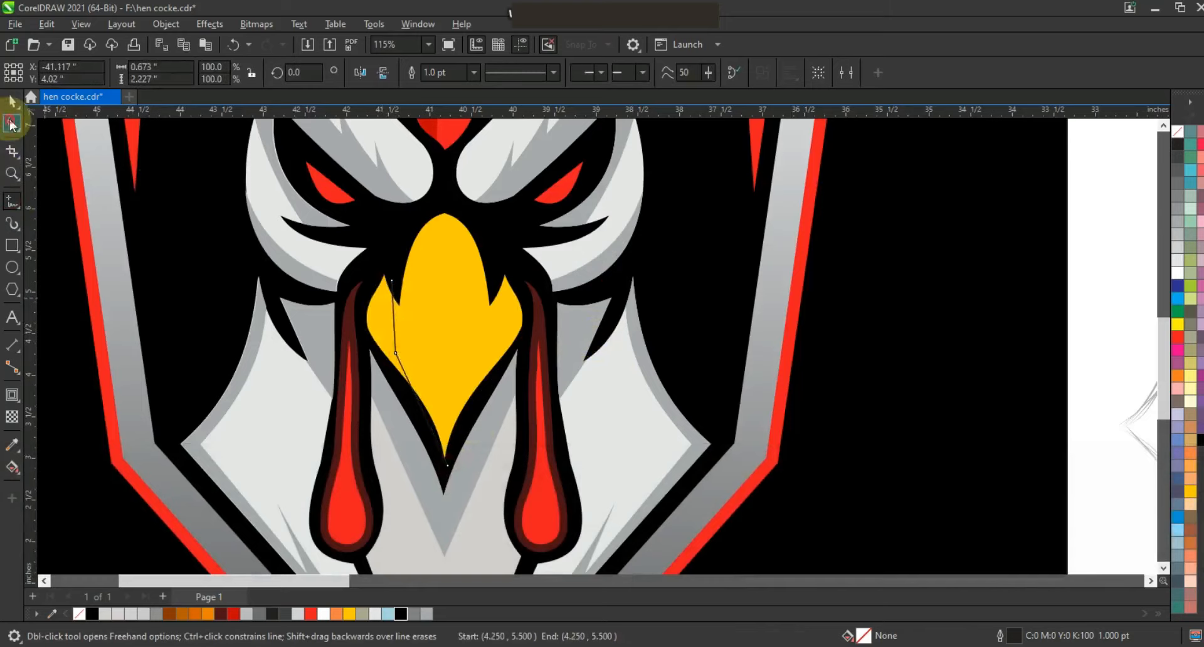
left_click_drag(392, 325, 385, 323)
left_click_drag(419, 406, 431, 404)
Smart-fill the beak's left edge outside the curve as a separate shape and colour it orange (#D76101)
left_click(18, 477)
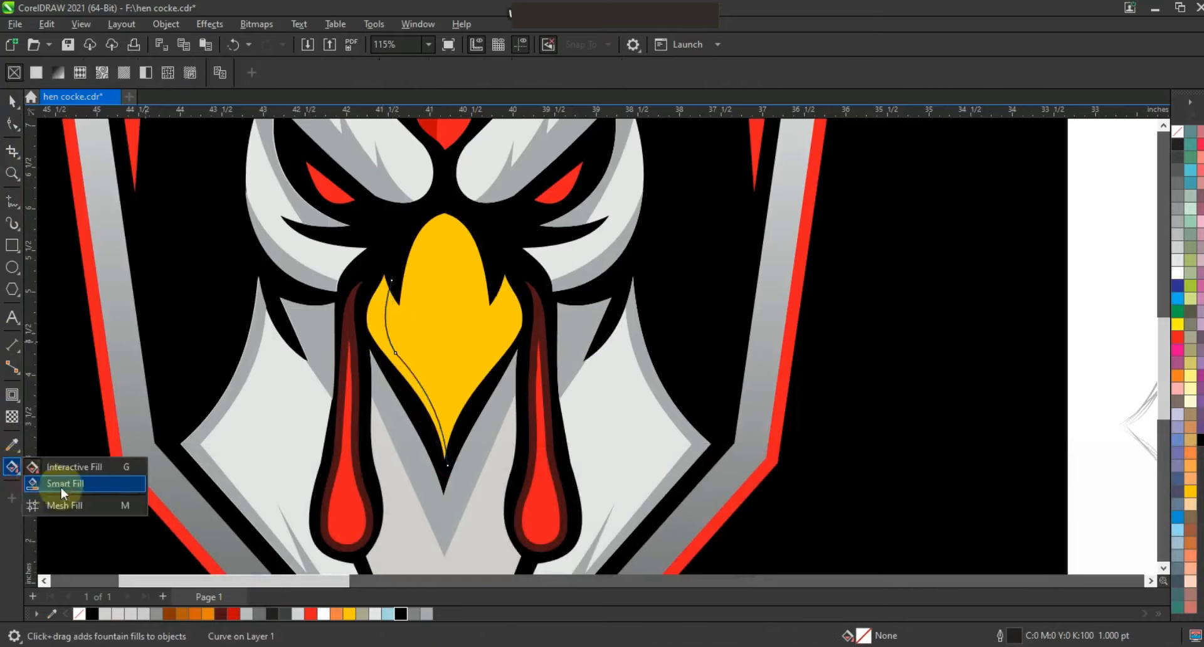
left_click(59, 487)
left_click(385, 350)
left_click(12, 100)
left_click(193, 616)
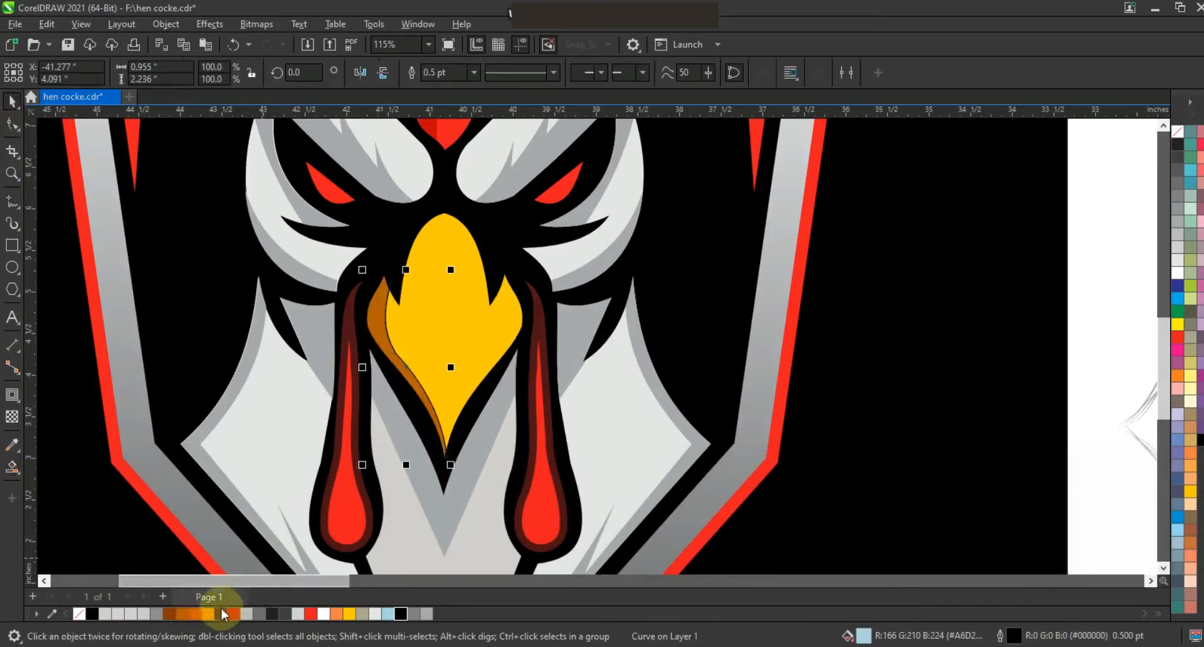
Mirror a copy of the orange shading onto the beak's right edge and remove the outlines from the beak shading
left_click_drag(362, 368, 471, 377)
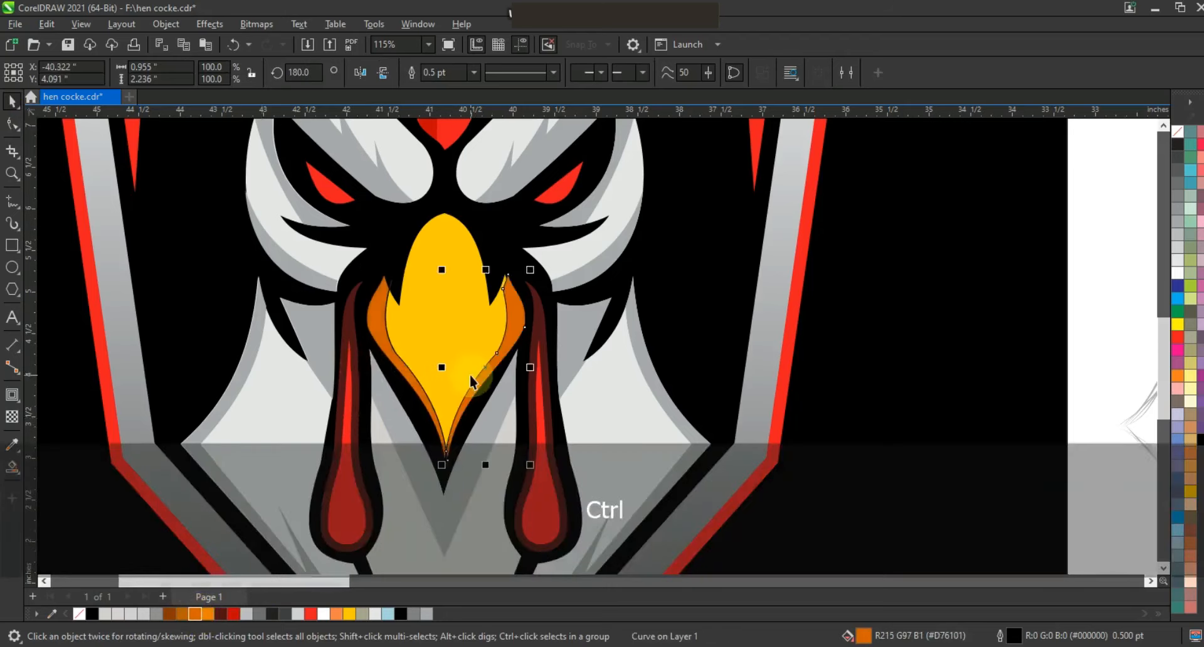
key("F3")
key("F3")
key("Escape")
left_click_drag(734, 516, 395, 159)
right_click(1170, 131)
left_click(995, 198)
key("Escape")
Draw a narrow upright ellipse on the upper beak as a highlight, fill it pale yellow and remove its outline
left_click(12, 174)
left_click(666, 368)
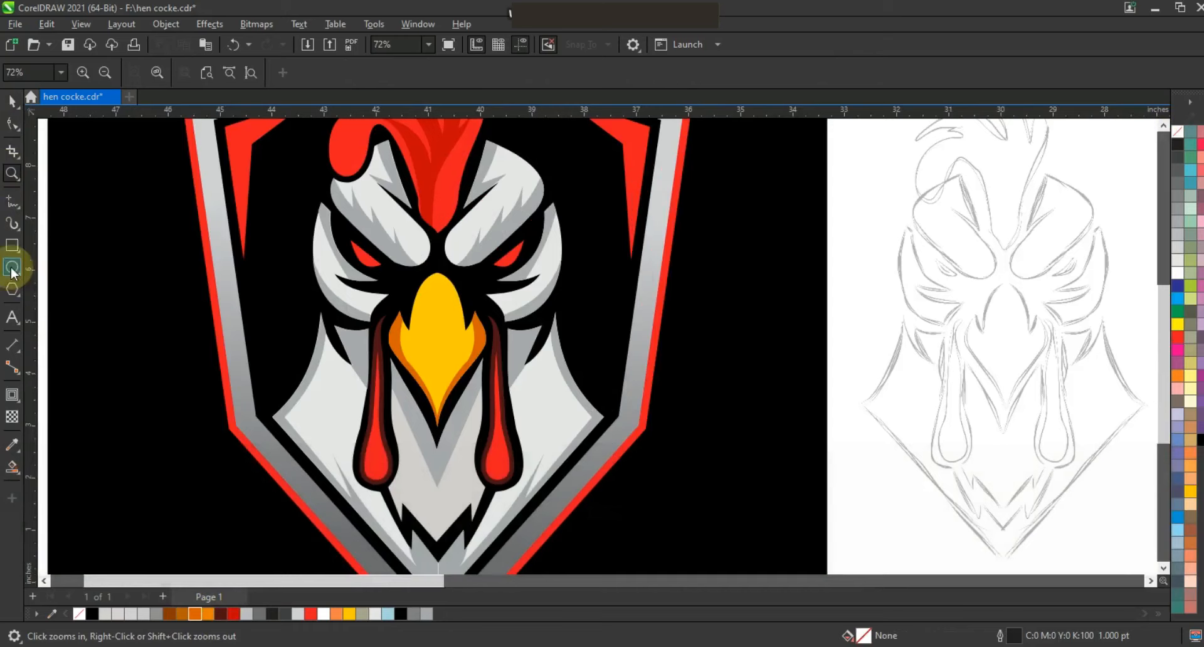
left_click(11, 268)
left_click_drag(430, 299, 438, 347)
left_click(13, 105)
left_click(1191, 402)
right_click(1178, 132)
left_click(1150, 145)
Centre the ellipse highlight horizontally on the beak and enlarge it slightly
left_click(487, 349, "shift")
key("c")
left_click(834, 292)
left_click(437, 335)
left_click_drag(446, 351, 450, 359)
Fit the logo with its beak shading and highlight in view and check it against the sketch in full-screen preview
key("F3")
key("F3")
key("Escape")
left_click_drag(974, 423, 502, 133)
key("shift+F2")
key("ctrl+z")
key("F3")
key("Escape")
left_click_drag(935, 425, 444, 135)
key("shift+F2")
key("F9")
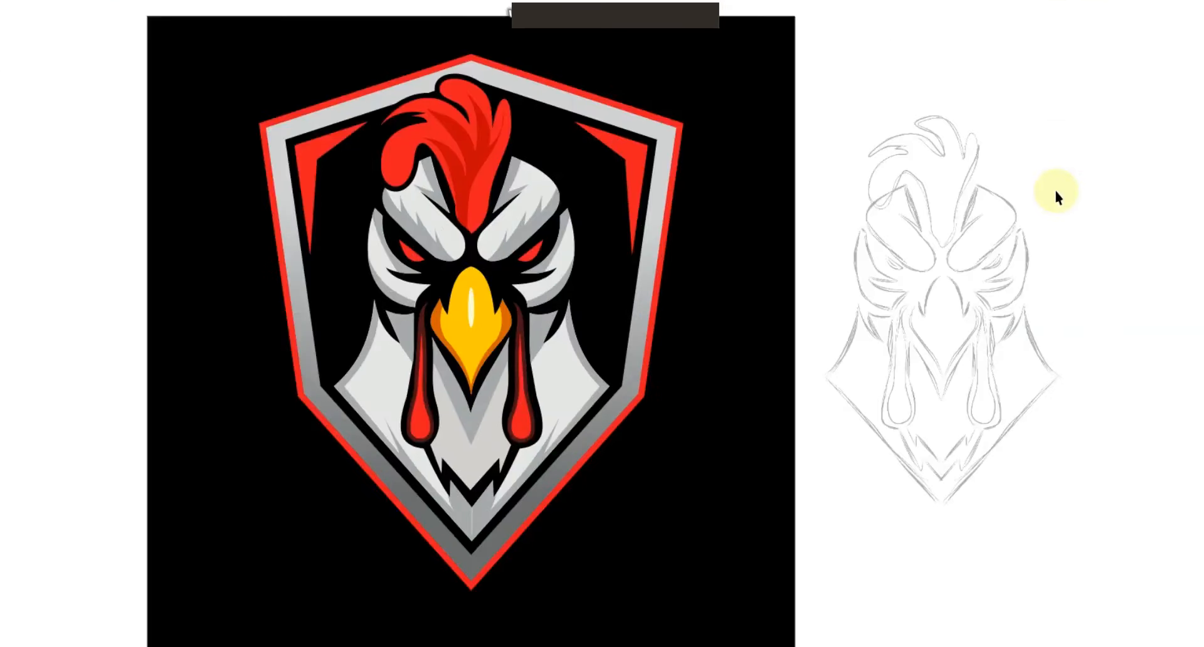